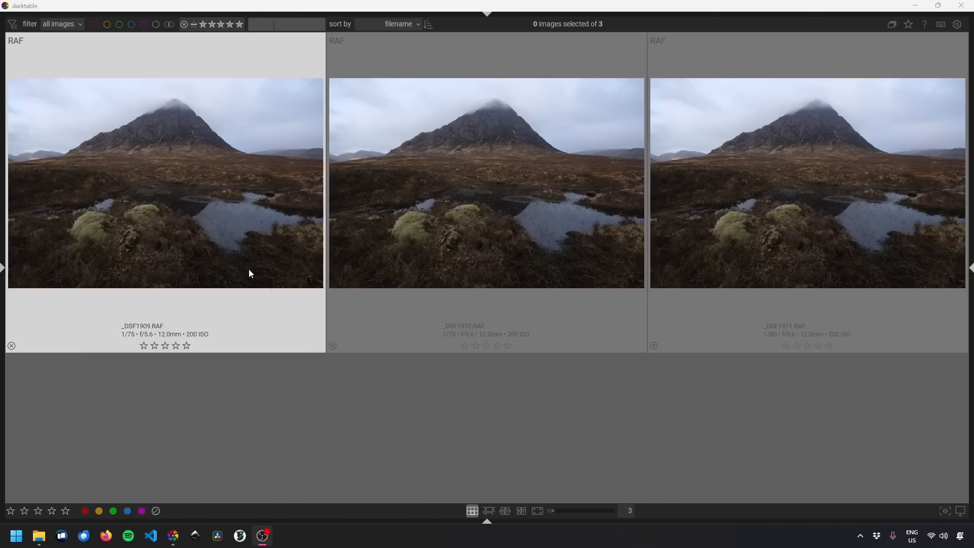
Open the image _DSF1909.RAF for editing in the darkroom.
{"action": "left_click", "coordinate": [156, 198]}
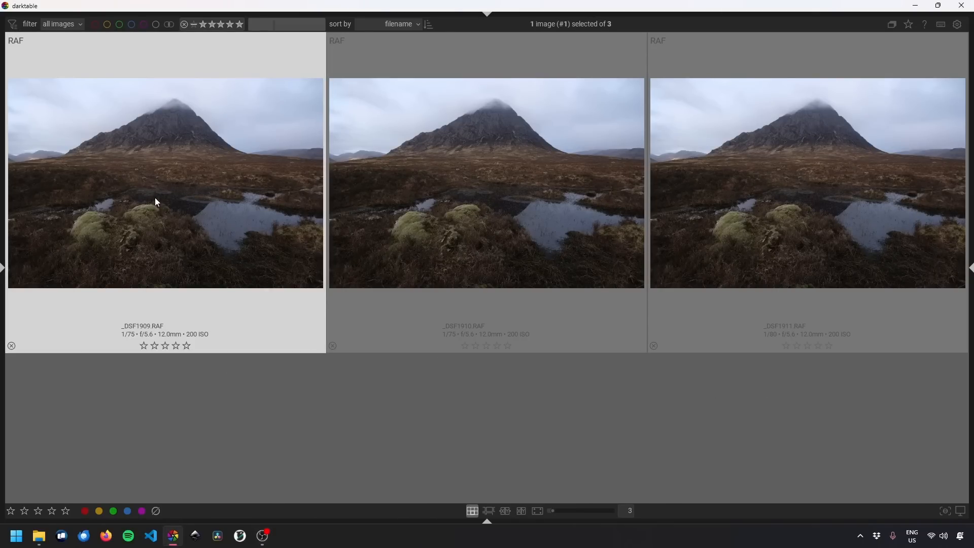
{"action": "double_click", "coordinate": [156, 201]}
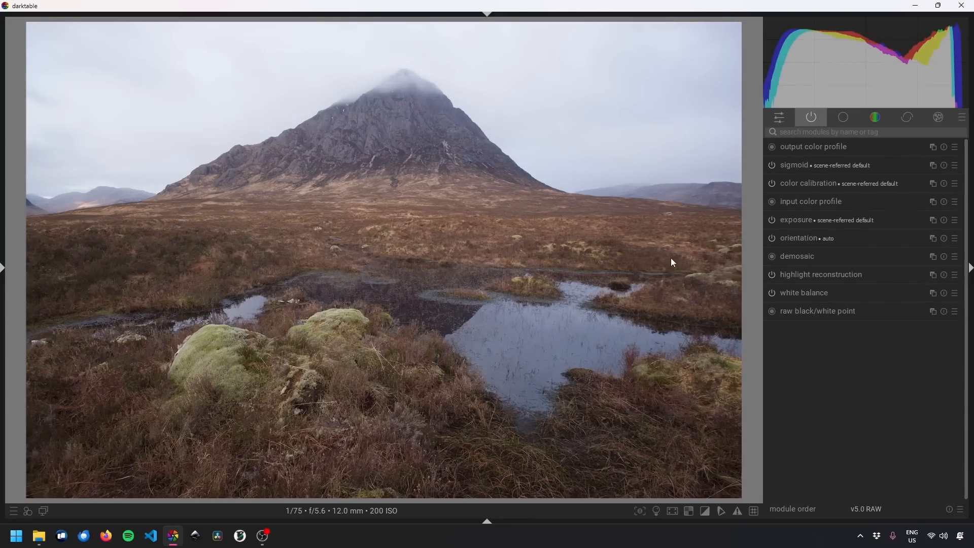
{"action": "left_click", "coordinate": [814, 133]}
Neutralise the photo's colour cast in color calibration by sampling the illuminant from nearly the whole image.
{"action": "left_click", "coordinate": [826, 181]}
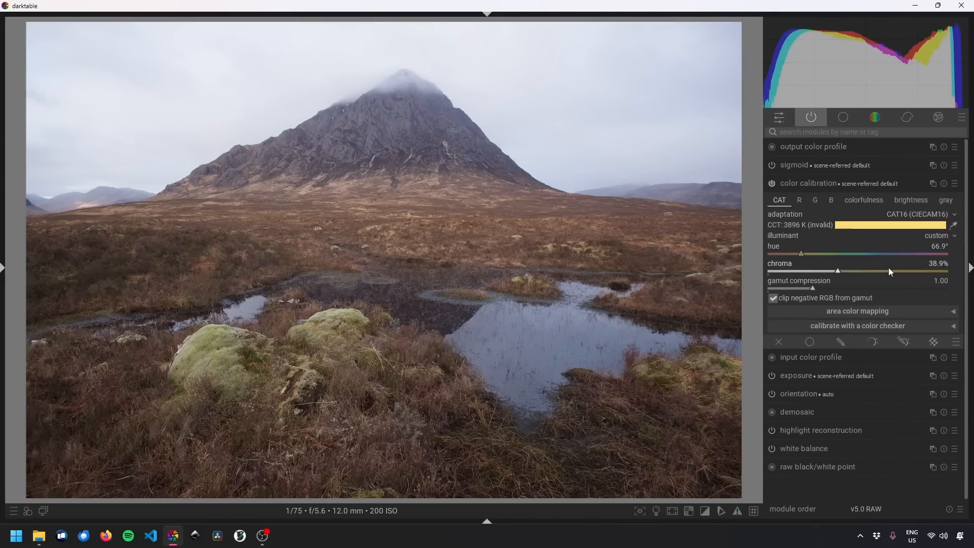
{"action": "left_click", "coordinate": [954, 225]}
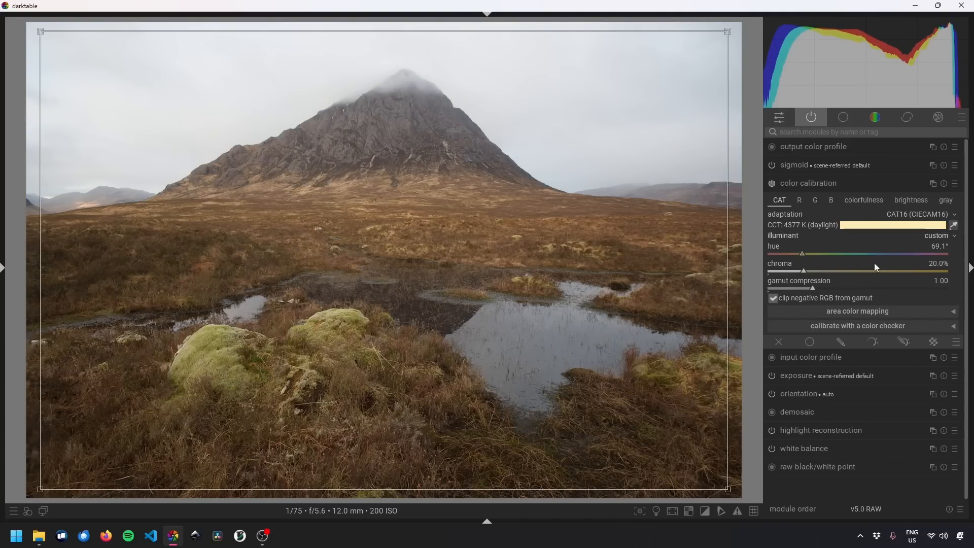
{"action": "left_click_drag", "start_coordinate": [799, 253], "coordinate": [803, 253]}
{"action": "left_click", "coordinate": [834, 183]}
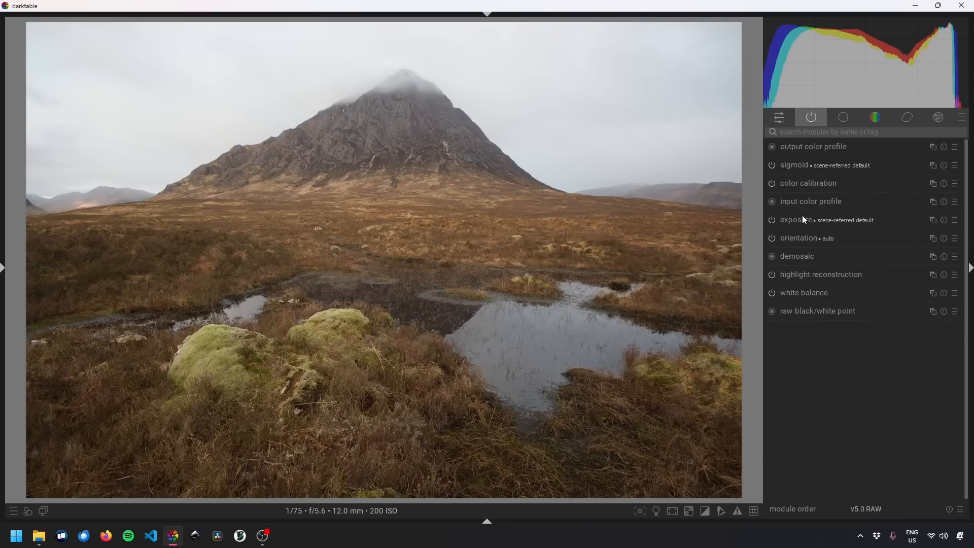
Set the exposure module's exposure to +1.031 EV.
{"action": "left_click", "coordinate": [804, 219]}
{"action": "left_click_drag", "start_coordinate": [863, 261], "coordinate": [873, 266]}
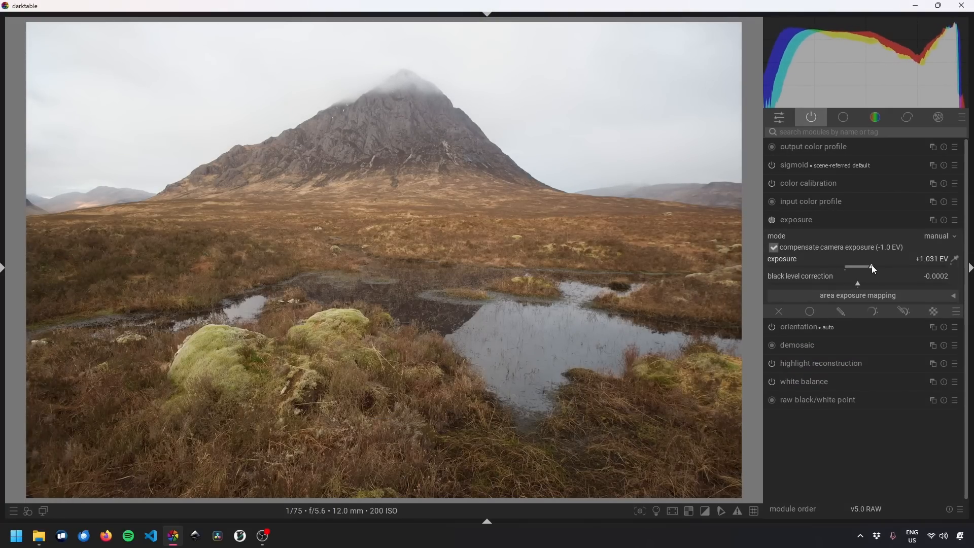
{"action": "left_click", "coordinate": [807, 222]}
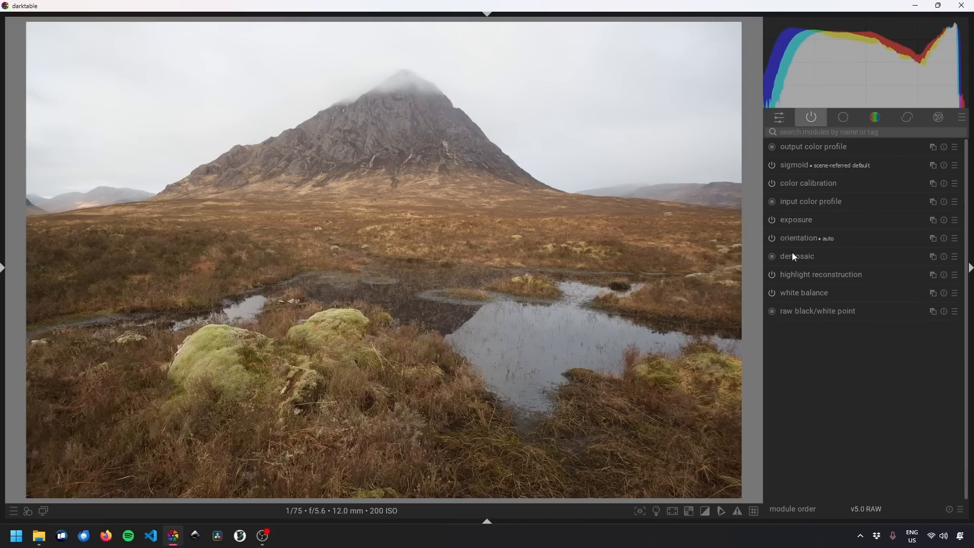
Find color balance rgb and set global vibrance to +13.48%, contrast to +6.74% and linear chroma shadows to -2.00%.
{"action": "left_click", "coordinate": [808, 133]}
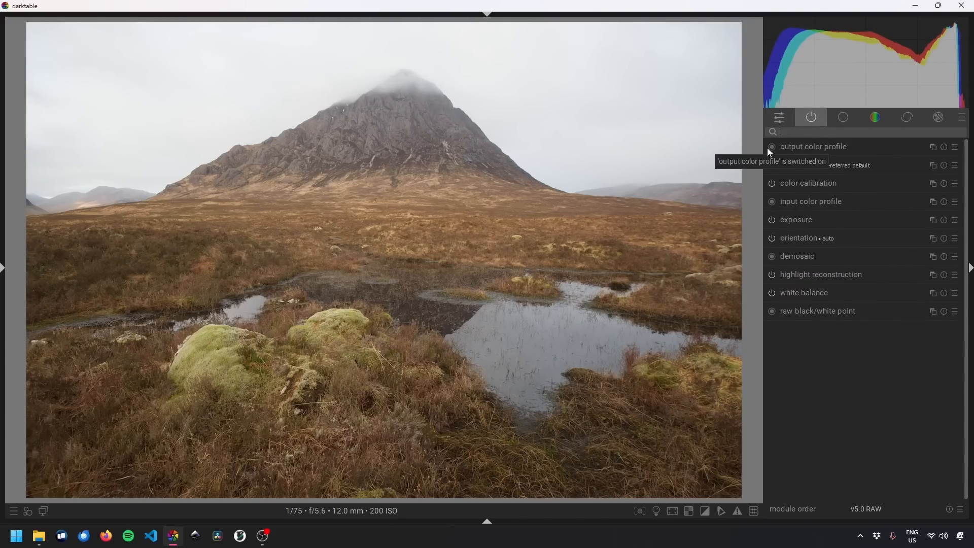
{"action": "type", "text": "rgb"}
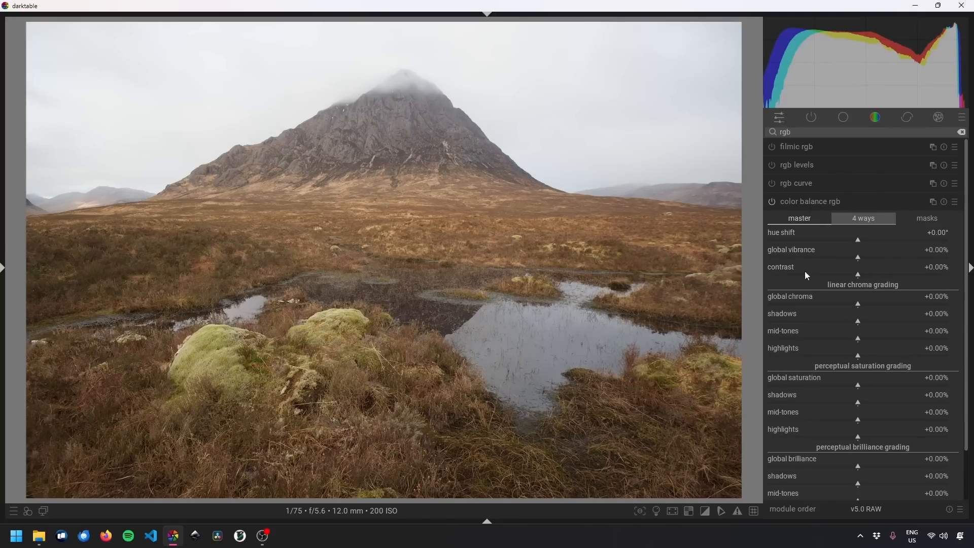
{"action": "left_click_drag", "start_coordinate": [866, 253], "coordinate": [870, 217]}
{"action": "scroll", "coordinate": [878, 269], "scroll_direction": "down", "scroll_amount": 2}
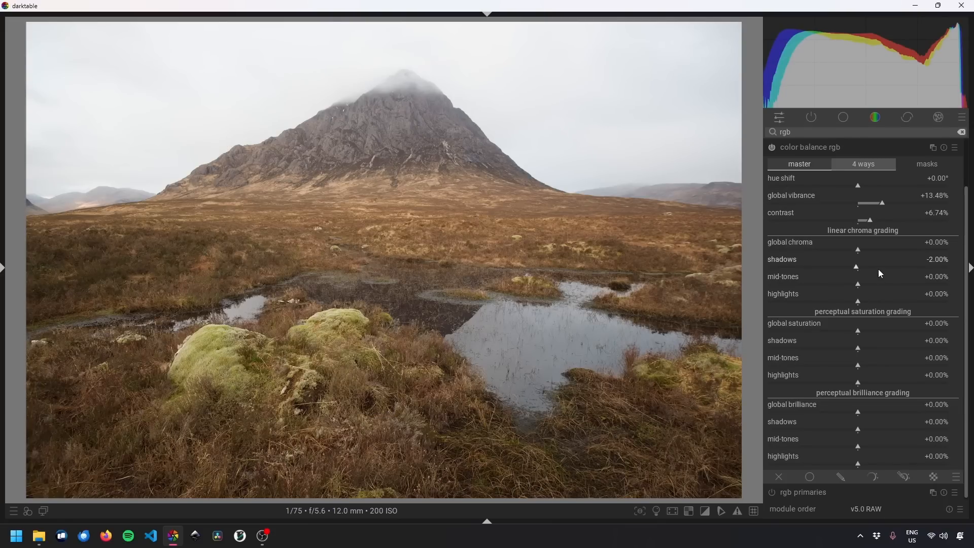
Set perceptual saturation in color balance rgb to +8.99% for shadows, +5.06% for mid-tones and +3.93% for highlights.
{"action": "left_click", "coordinate": [866, 347]}
{"action": "left_click", "coordinate": [863, 363]}
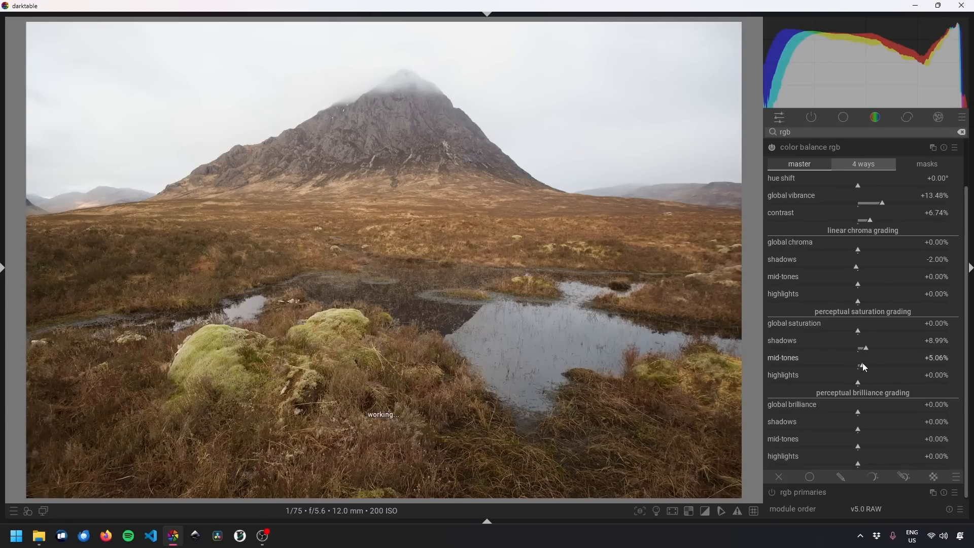
{"action": "left_click", "coordinate": [862, 382]}
Set perceptual brilliance in color balance rgb to -16.85% for shadows, +17.42% for mid-tones and -13.48% for highlights.
{"action": "left_click", "coordinate": [844, 430]}
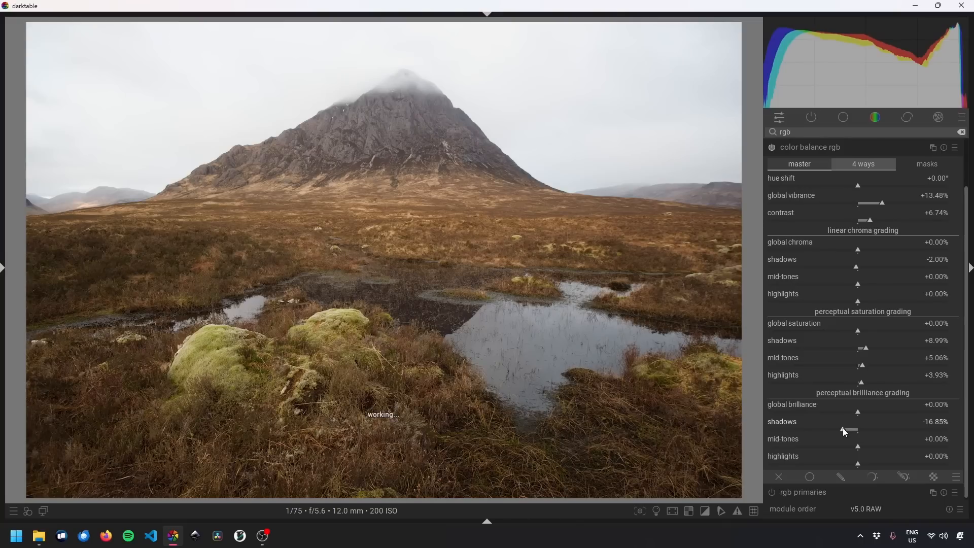
{"action": "left_click", "coordinate": [845, 463]}
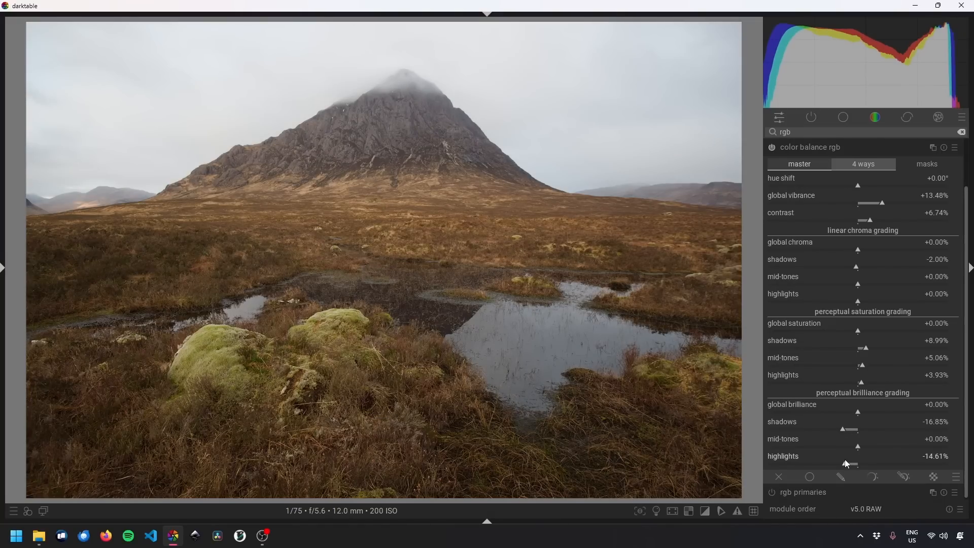
{"action": "left_click", "coordinate": [845, 459]}
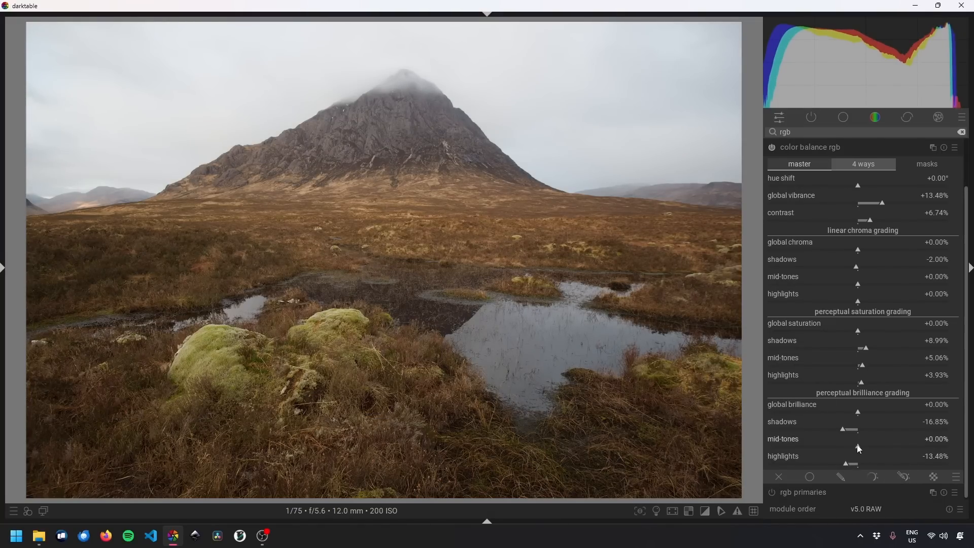
{"action": "left_click_drag", "start_coordinate": [858, 448], "coordinate": [870, 449]}
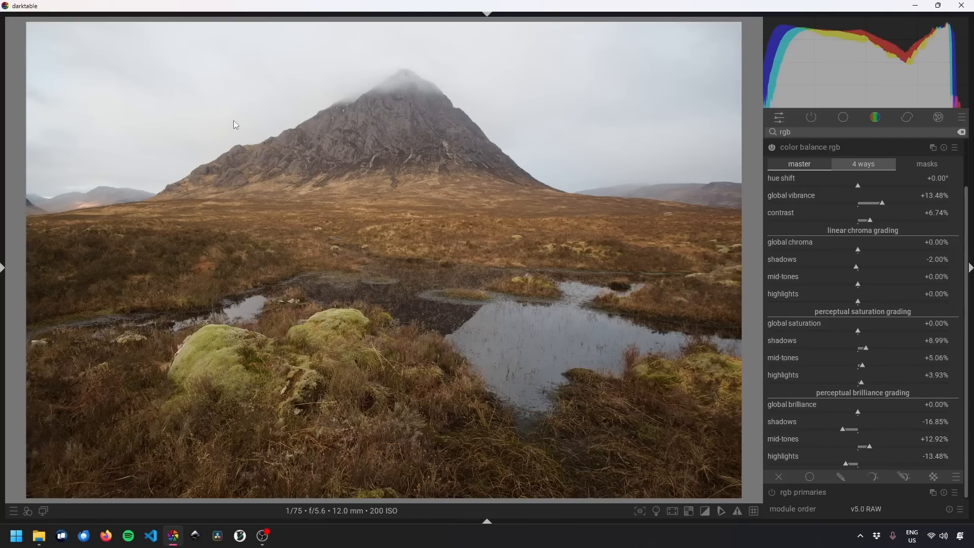
{"action": "left_click_drag", "start_coordinate": [872, 447], "coordinate": [874, 448]}
Compare the photo with color balance rgb switched off and on, and collapse the module.
{"action": "left_click", "coordinate": [771, 148]}
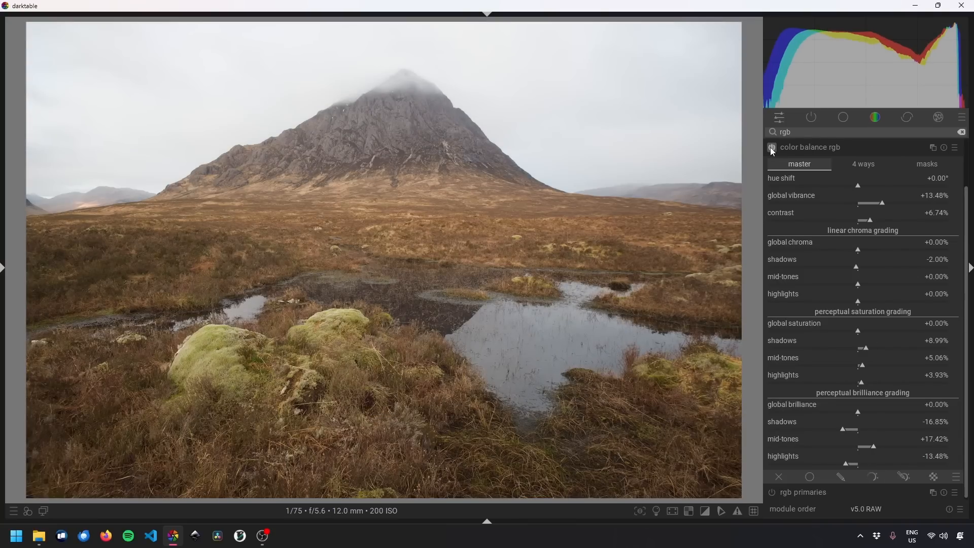
{"action": "left_click", "coordinate": [772, 147]}
{"action": "left_click", "coordinate": [799, 149]}
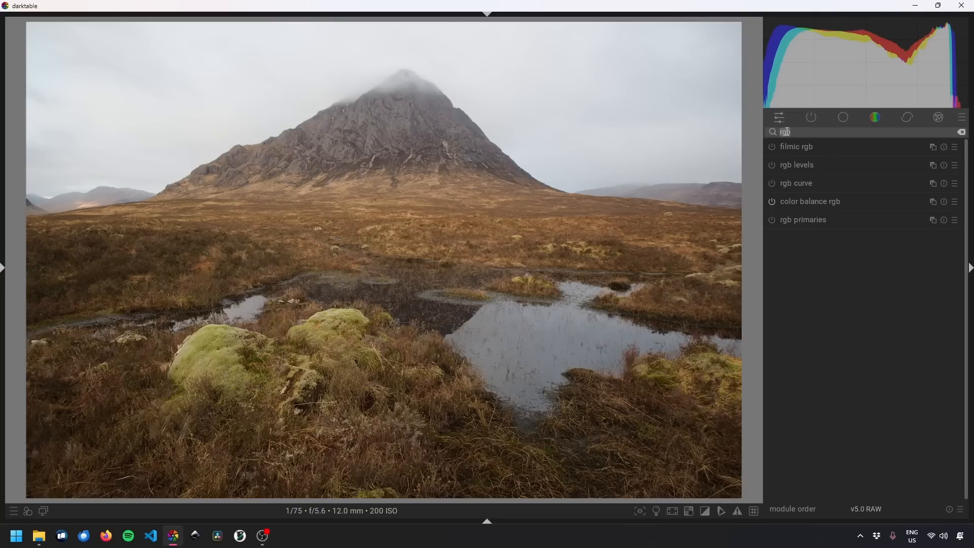
Find contrast equalizer, apply its clarity preset, and slightly lower the luma curve with a wide editing radius.
{"action": "type", "text": "contrast"}
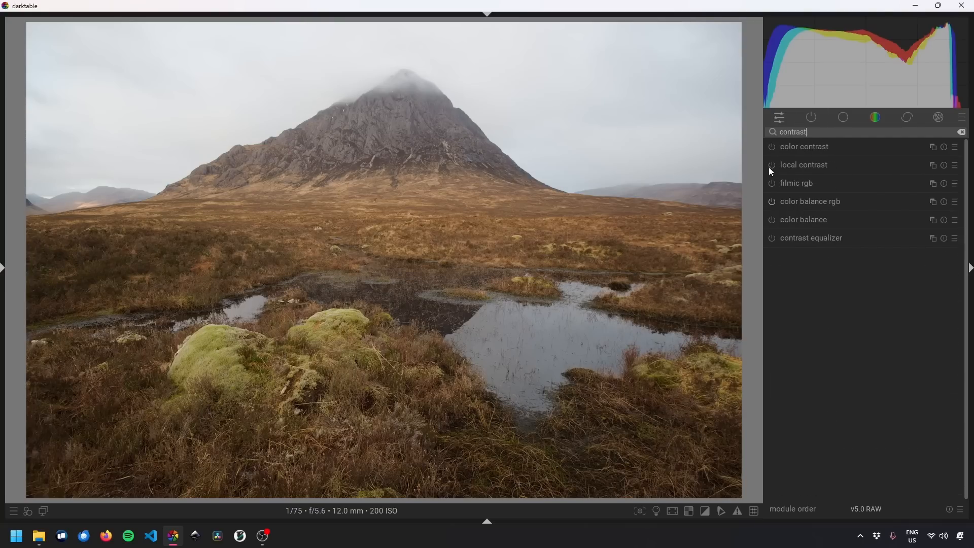
{"action": "left_click", "coordinate": [817, 242]}
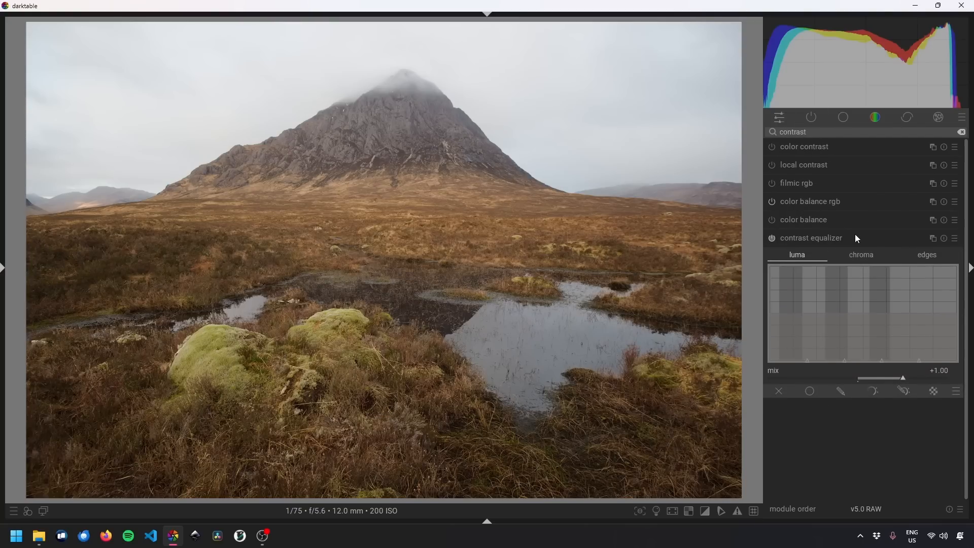
{"action": "right_click", "coordinate": [856, 238]}
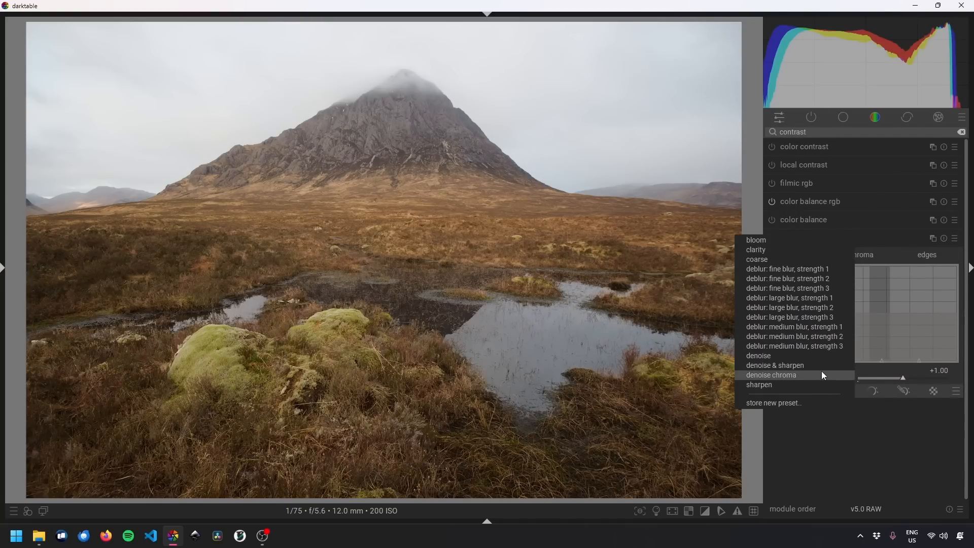
{"action": "left_click", "coordinate": [777, 249]}
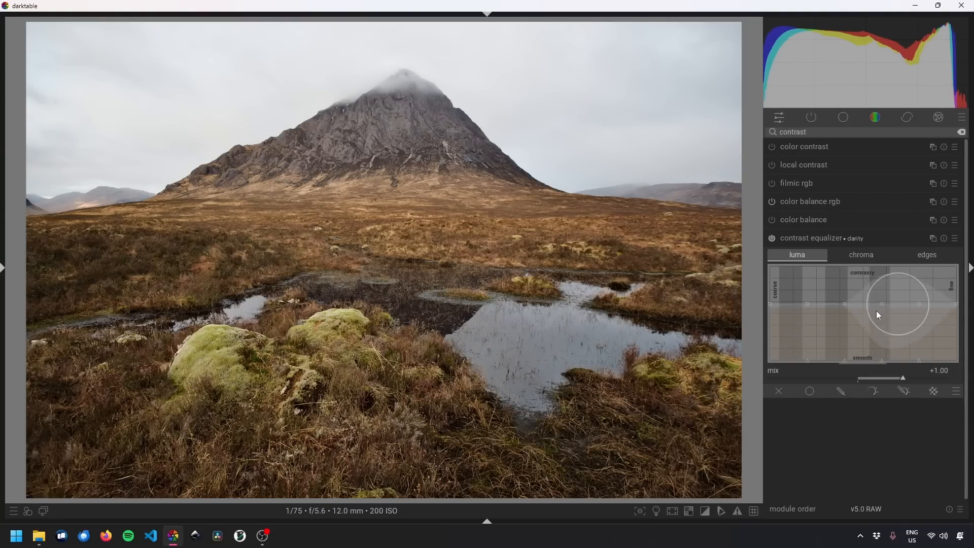
{"action": "scroll", "coordinate": [852, 314], "scroll_direction": "down", "scroll_amount": 10}
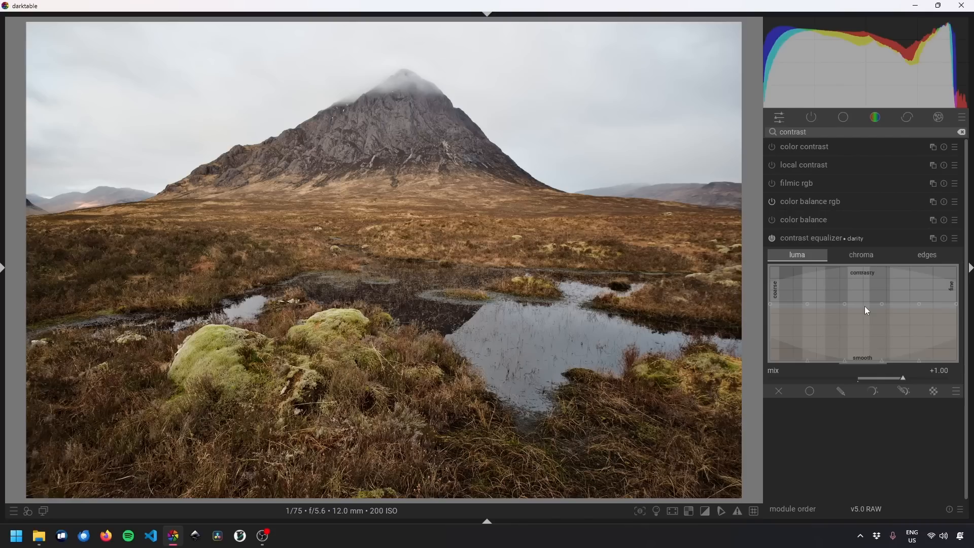
{"action": "left_click_drag", "start_coordinate": [865, 306], "coordinate": [865, 309]}
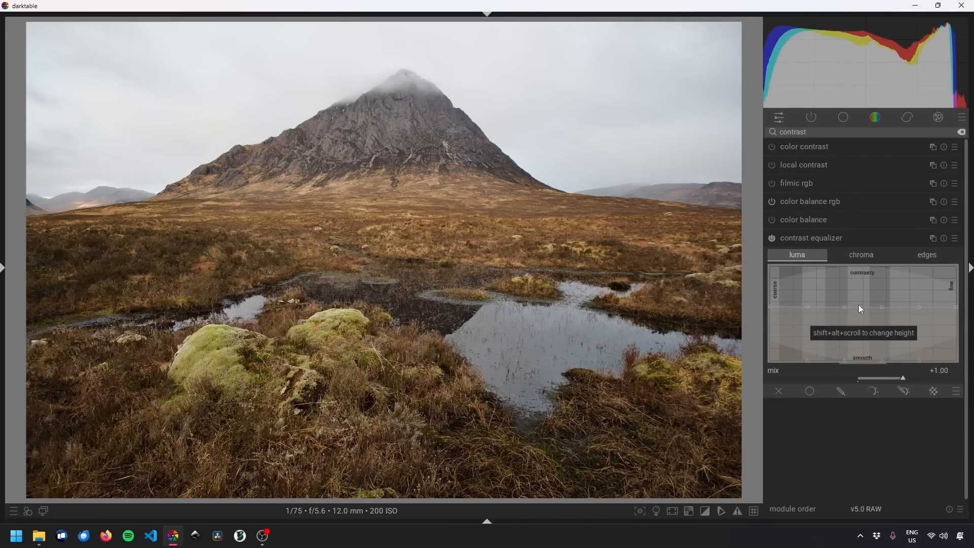
Rename the contrast equalizer instance to clarity.
{"action": "left_click", "coordinate": [851, 234], "text": "ctrl"}
{"action": "type", "text": "clarity"}
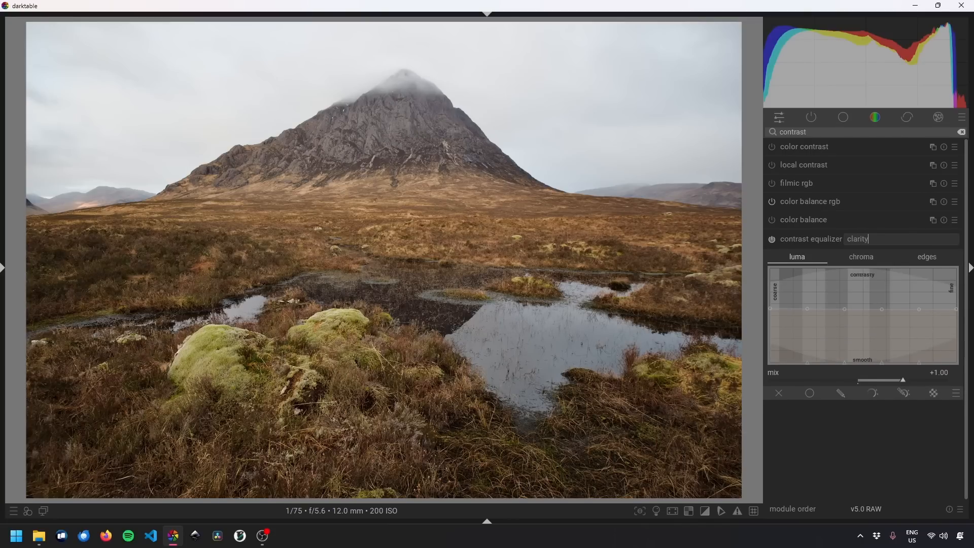
{"action": "key", "text": "Return"}
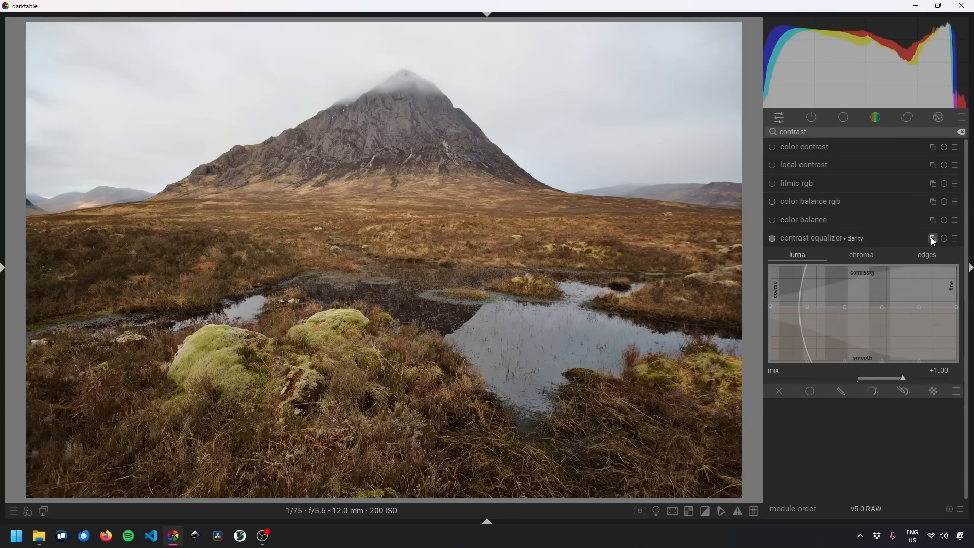
Add a new contrast equalizer instance, name it texture, and slightly raise luma contrast at the fine end of its curve.
{"action": "left_click", "coordinate": [932, 237]}
{"action": "left_click", "coordinate": [913, 250]}
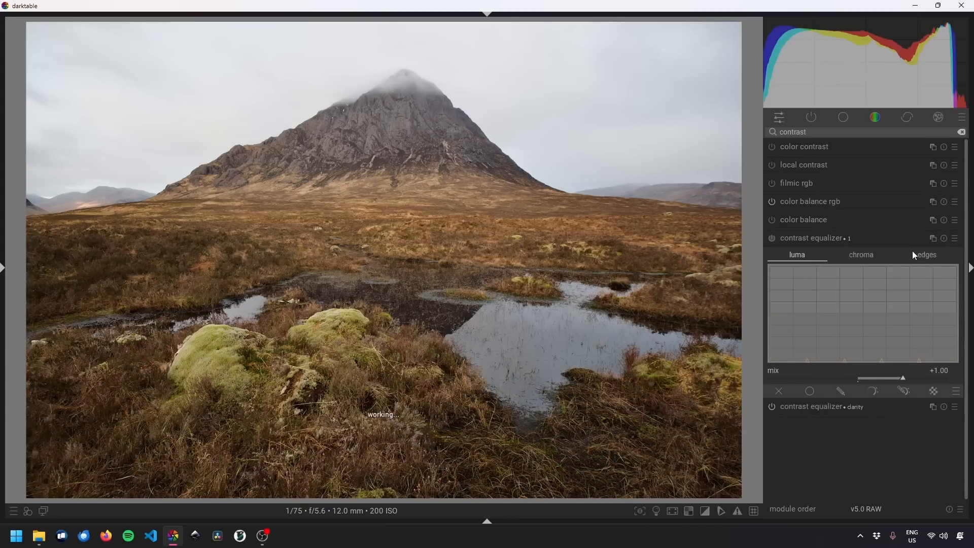
{"action": "left_click", "coordinate": [848, 240], "text": "ctrl"}
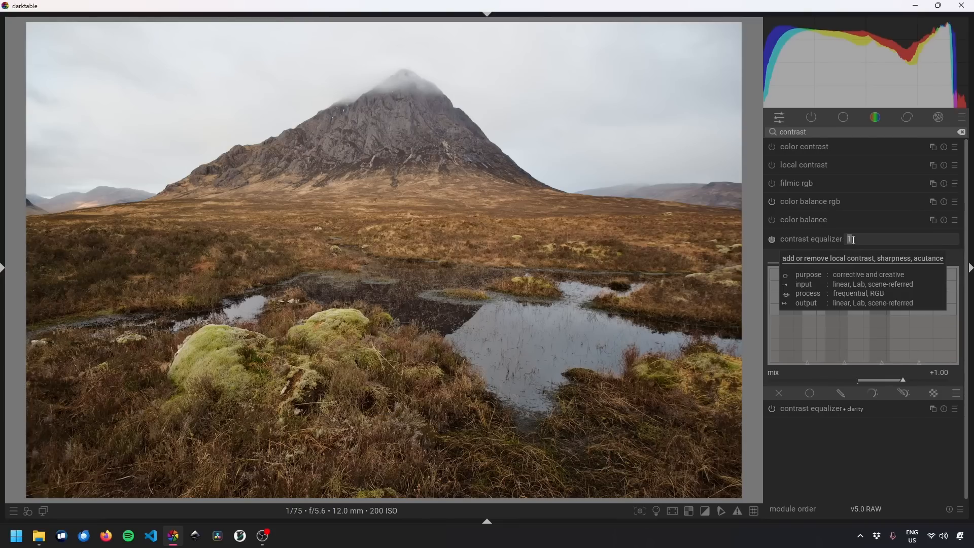
{"action": "type", "text": "texture"}
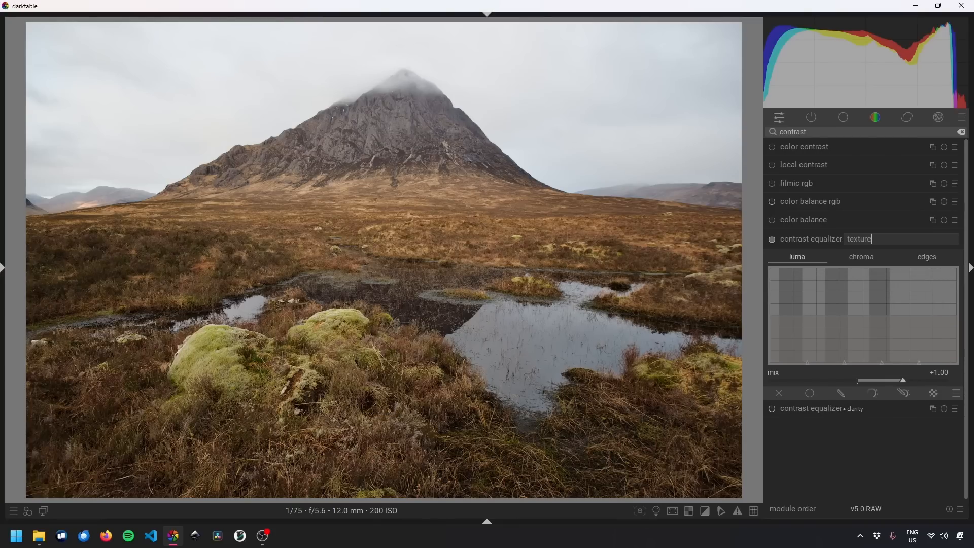
{"action": "key", "text": "Return"}
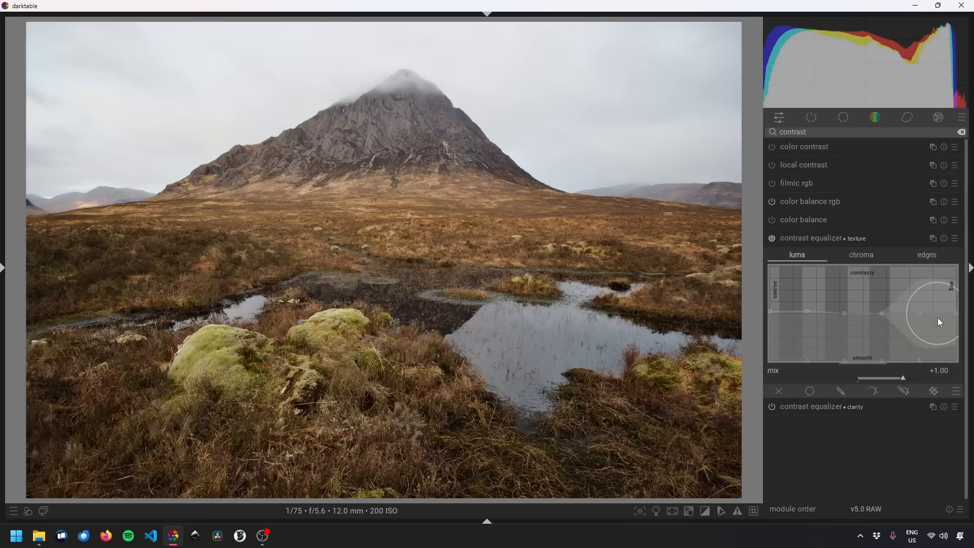
{"action": "left_click_drag", "start_coordinate": [939, 318], "coordinate": [945, 312]}
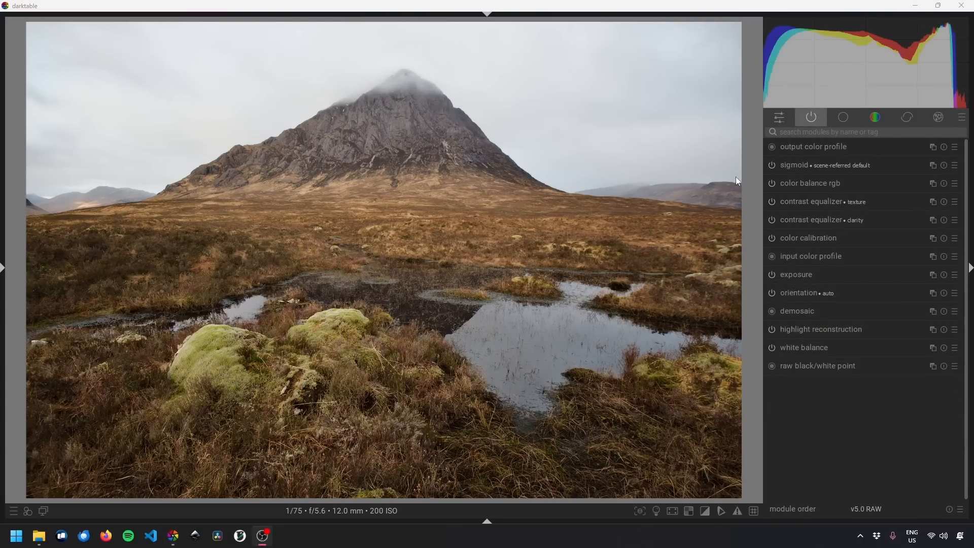
Find rgb primaries and set red hue to -4.9° and red purity to +9.8%.
{"action": "left_click", "coordinate": [787, 132]}
{"action": "type", "text": "r"}
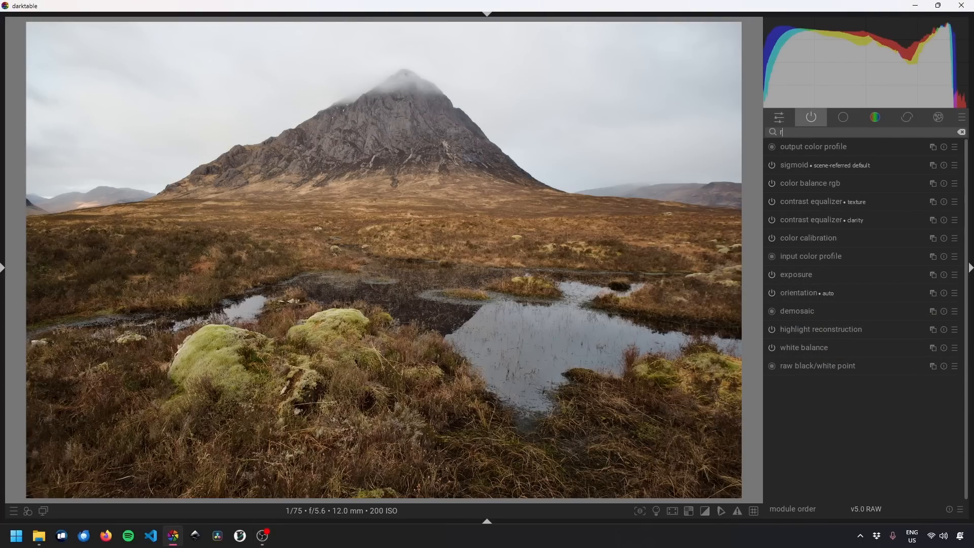
{"action": "type", "text": "ri"}
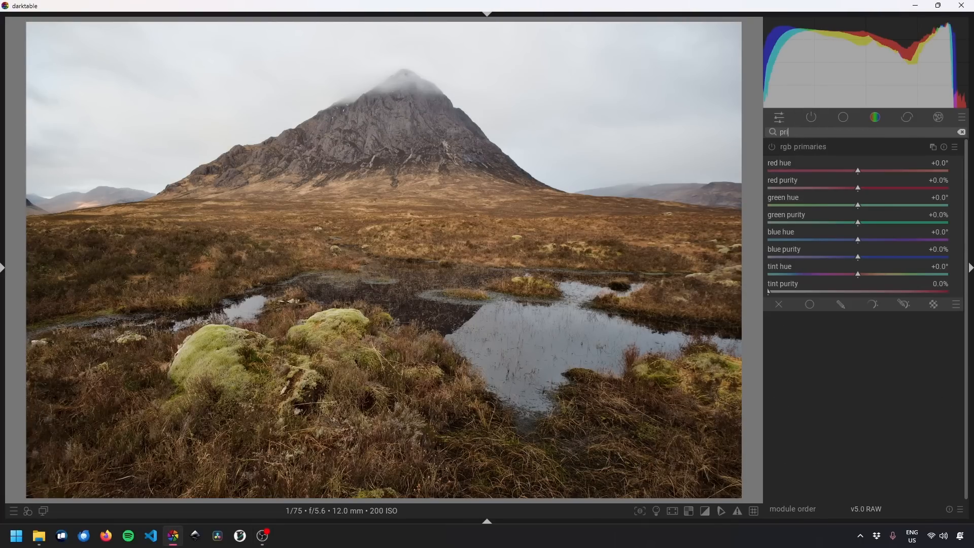
{"action": "left_click_drag", "start_coordinate": [856, 173], "coordinate": [838, 169]}
{"action": "left_click", "coordinate": [876, 188]}
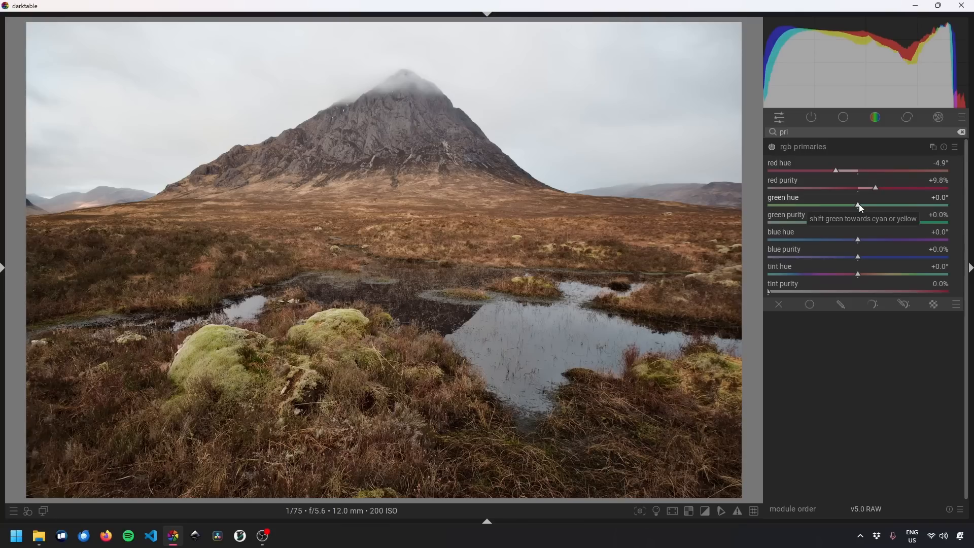
Shift green hue positive and blue hue negative in rgb primaries, with green purity at -9.8% and blue purity at +15.2%.
{"action": "mouse_move", "coordinate": [860, 204]}
{"action": "left_mouse_down"}
{"action": "mouse_move", "coordinate": [891, 206]}
{"action": "mouse_move", "coordinate": [835, 226]}
{"action": "mouse_move", "coordinate": [825, 240]}
{"action": "mouse_move", "coordinate": [893, 258]}
{"action": "mouse_move", "coordinate": [885, 257]}
{"action": "left_mouse_up"}
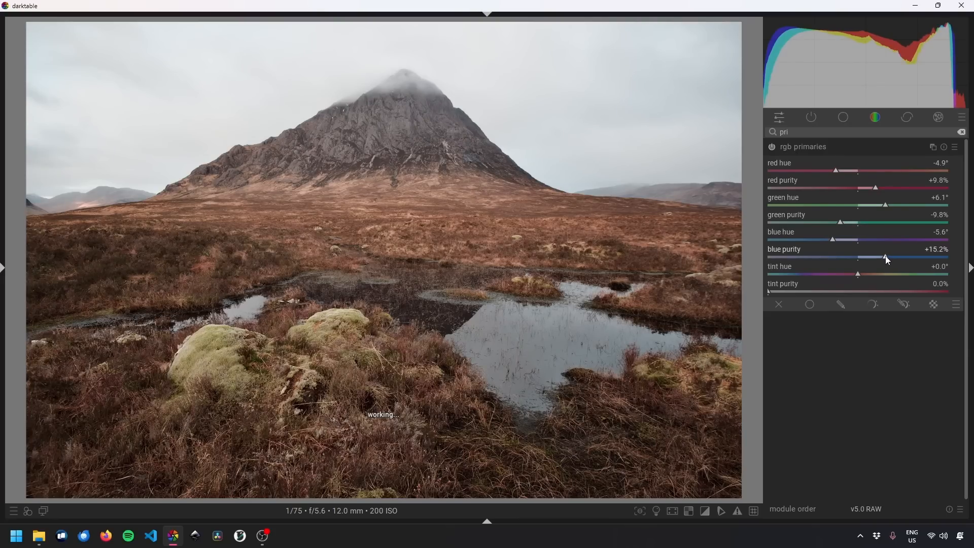
{"action": "left_click", "coordinate": [884, 206]}
{"action": "left_click_drag", "start_coordinate": [895, 205], "coordinate": [836, 238]}
{"action": "left_click", "coordinate": [812, 154]}
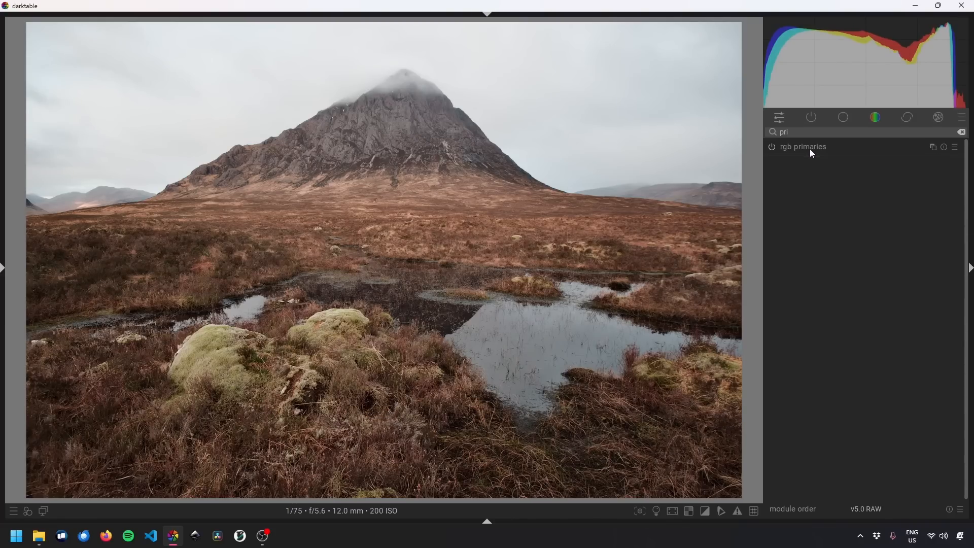
Compare the photo with rgb primaries off and on, and clear the module search.
{"action": "left_click", "coordinate": [772, 146]}
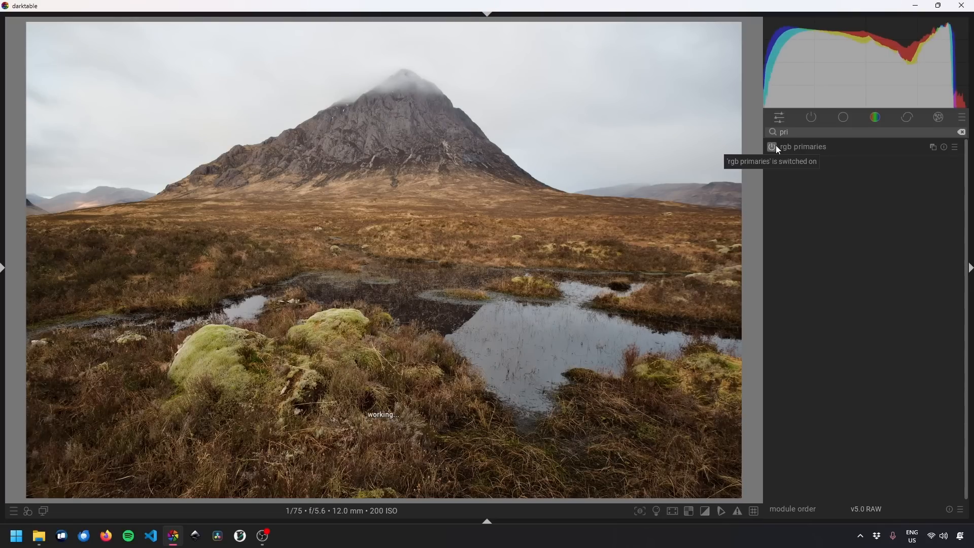
{"action": "left_click", "coordinate": [772, 147]}
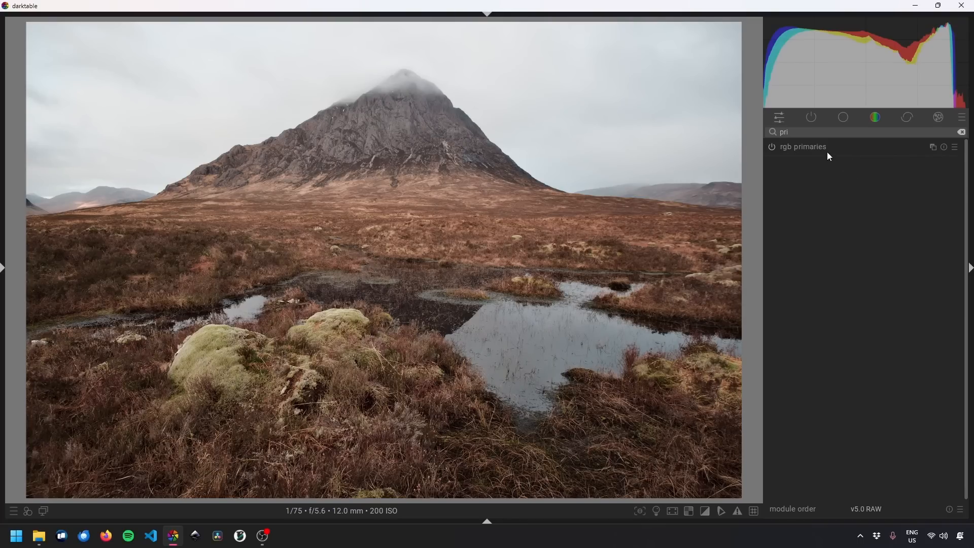
{"action": "double_click", "coordinate": [810, 132]}
{"action": "key", "text": "BackSpace"}
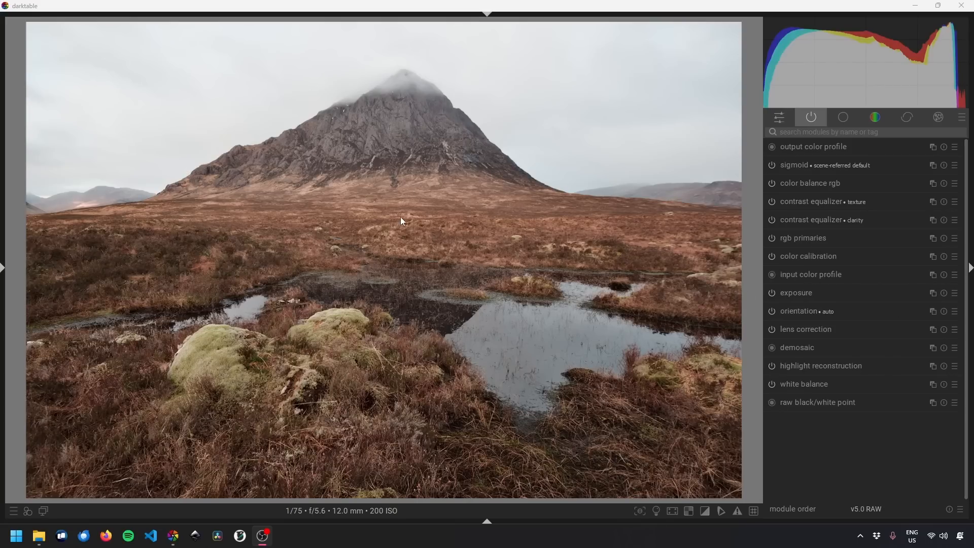
Add a new exposure instance at -1.132 EV and limit it to the sky with a gradient mask along the horizon.
{"action": "right_click", "coordinate": [932, 293]}
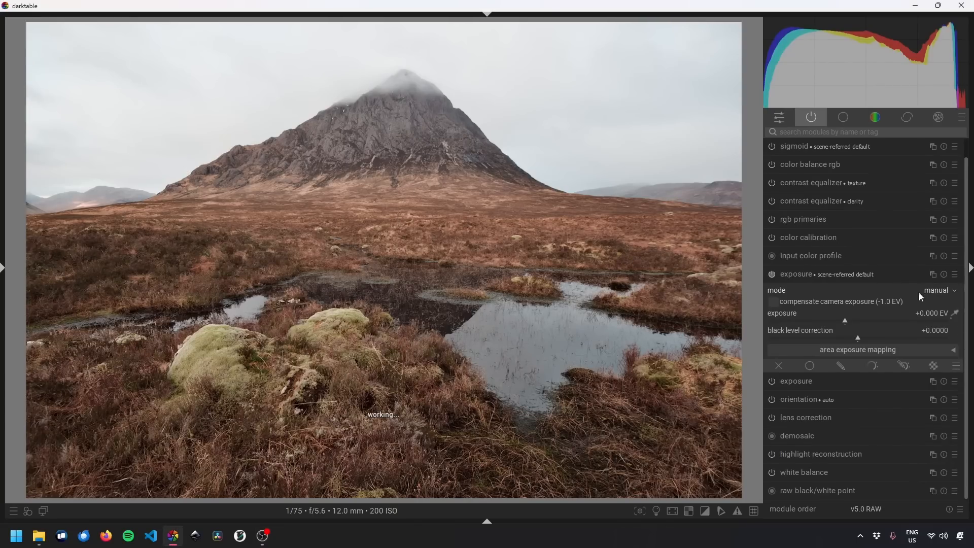
{"action": "left_click_drag", "start_coordinate": [843, 323], "coordinate": [817, 321]}
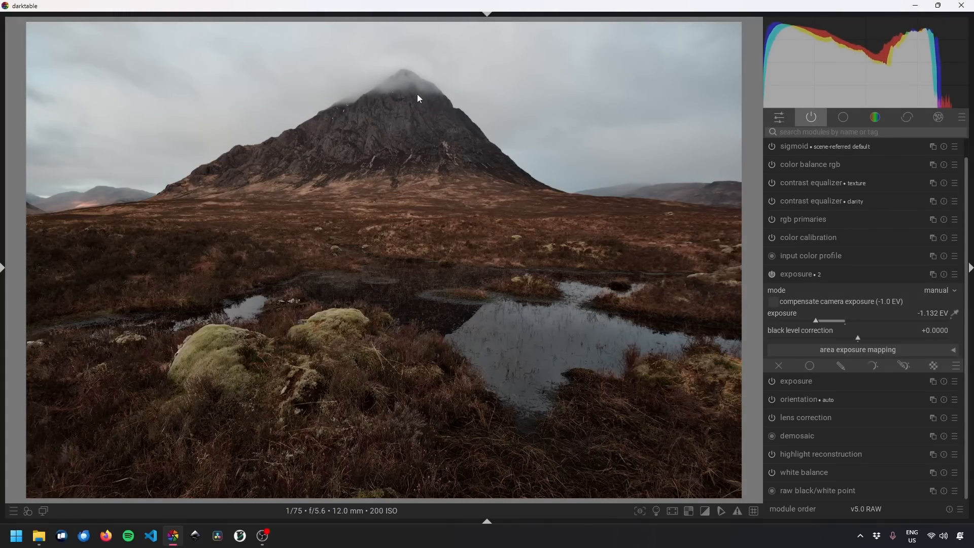
{"action": "left_click", "coordinate": [904, 365]}
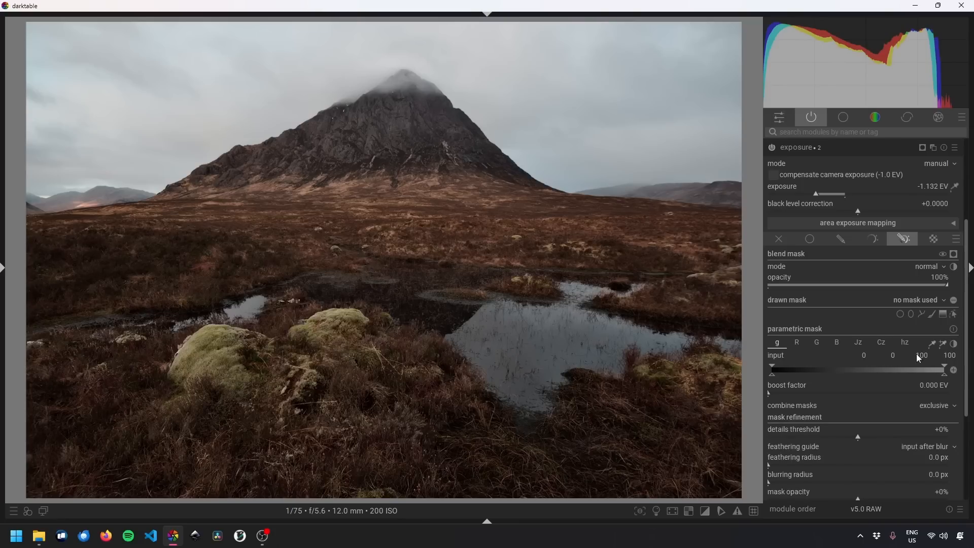
{"action": "left_click", "coordinate": [940, 316]}
{"action": "left_click", "coordinate": [378, 188]}
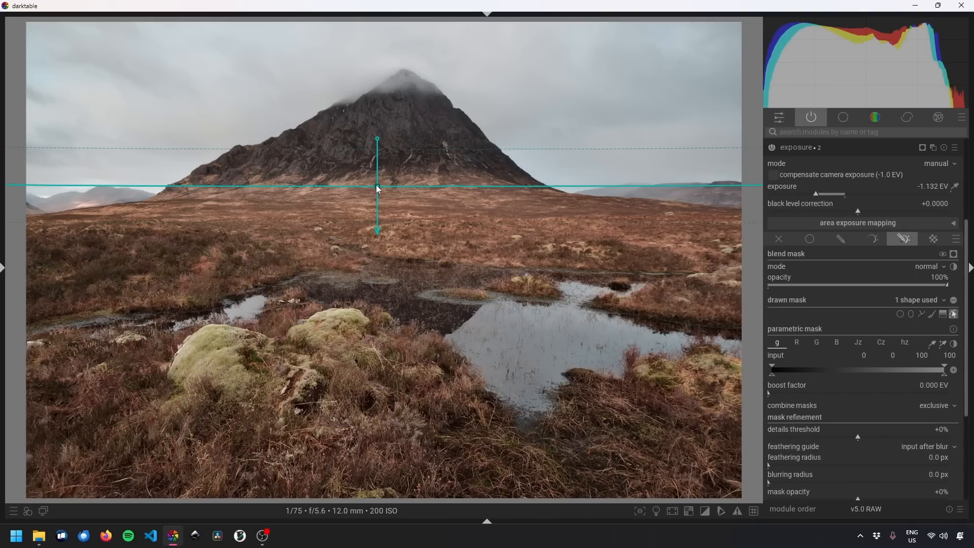
{"action": "left_click_drag", "start_coordinate": [378, 188], "coordinate": [385, 194]}
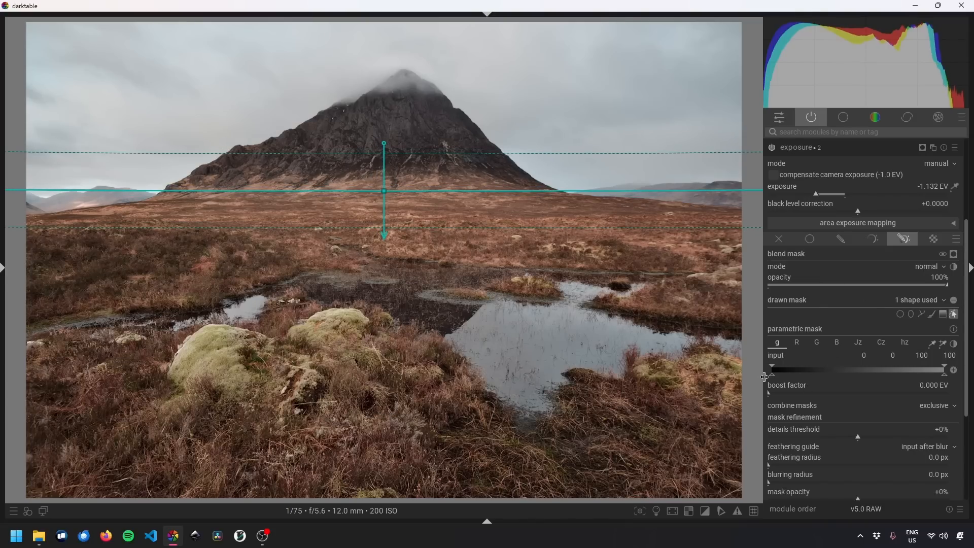
Restrict the exposure mask to bright tones with g input values 0 and 80.4, and set the exposure to -0.857 EV.
{"action": "mouse_move", "coordinate": [771, 374]}
{"action": "left_mouse_down"}
{"action": "mouse_move", "coordinate": [954, 364]}
{"action": "mouse_move", "coordinate": [733, 372]}
{"action": "left_mouse_up"}
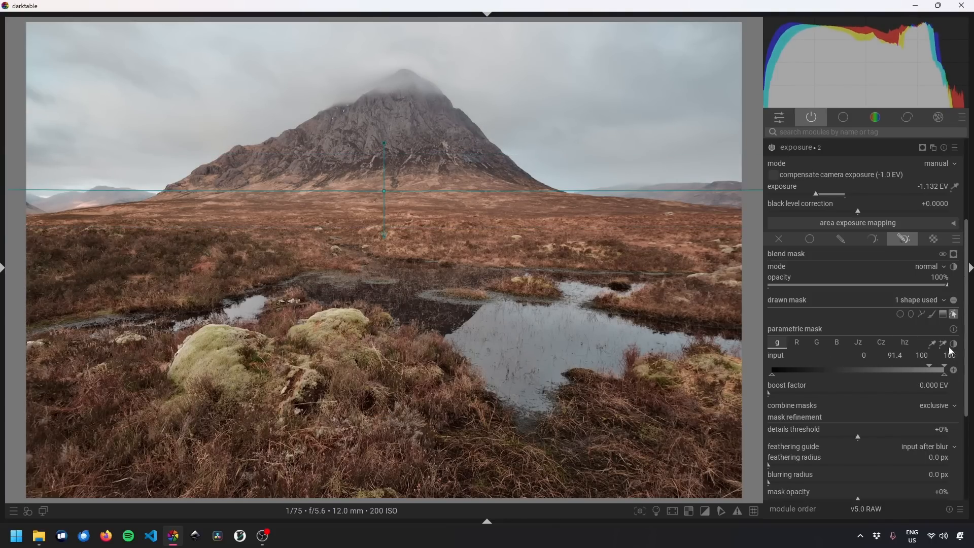
{"action": "left_click_drag", "start_coordinate": [924, 365], "coordinate": [912, 364]}
{"action": "scroll", "coordinate": [817, 197], "scroll_direction": "up", "scroll_amount": 1}
{"action": "left_click_drag", "start_coordinate": [817, 196], "coordinate": [823, 197]}
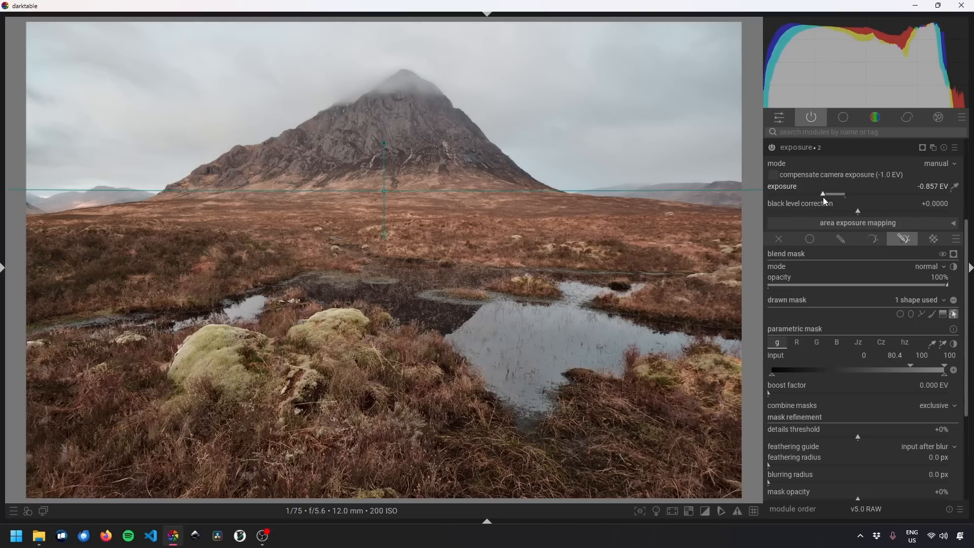
{"action": "left_click", "coordinate": [796, 147]}
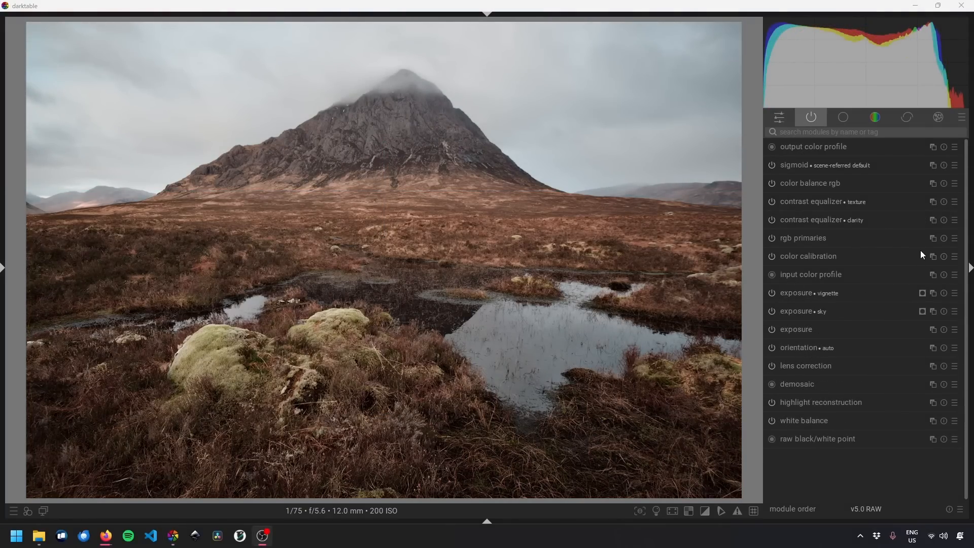
Add a new color calibration instance and set its gray input R to +1.000.
{"action": "left_click", "coordinate": [933, 256]}
{"action": "left_click", "coordinate": [934, 239]}
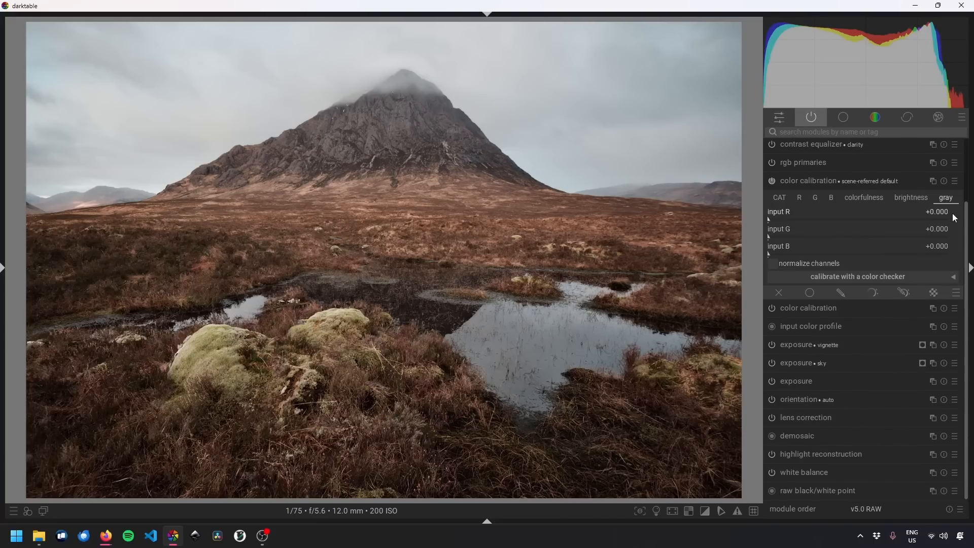
{"action": "left_click_drag", "start_coordinate": [792, 220], "coordinate": [762, 261]}
{"action": "left_click_drag", "start_coordinate": [778, 210], "coordinate": [955, 225]}
{"action": "left_click", "coordinate": [862, 199]}
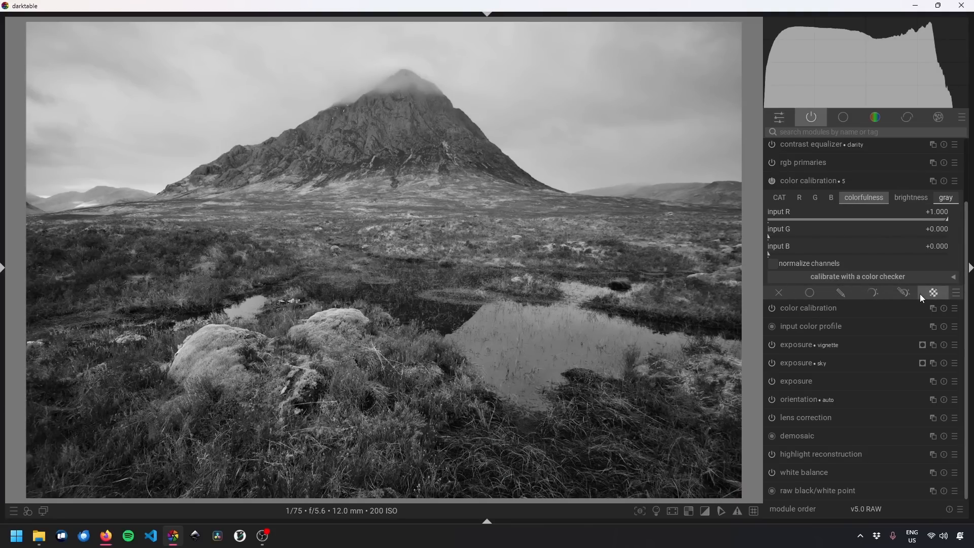
Give the new color calibration instance a drawn and parametric mask with a gradient placed along the horizon.
{"action": "left_click", "coordinate": [874, 291]}
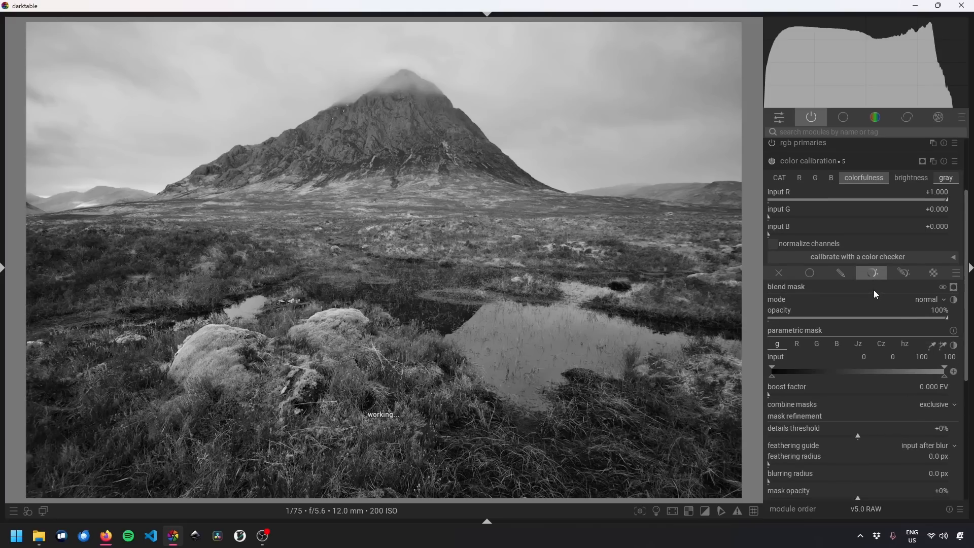
{"action": "left_click", "coordinate": [902, 260]}
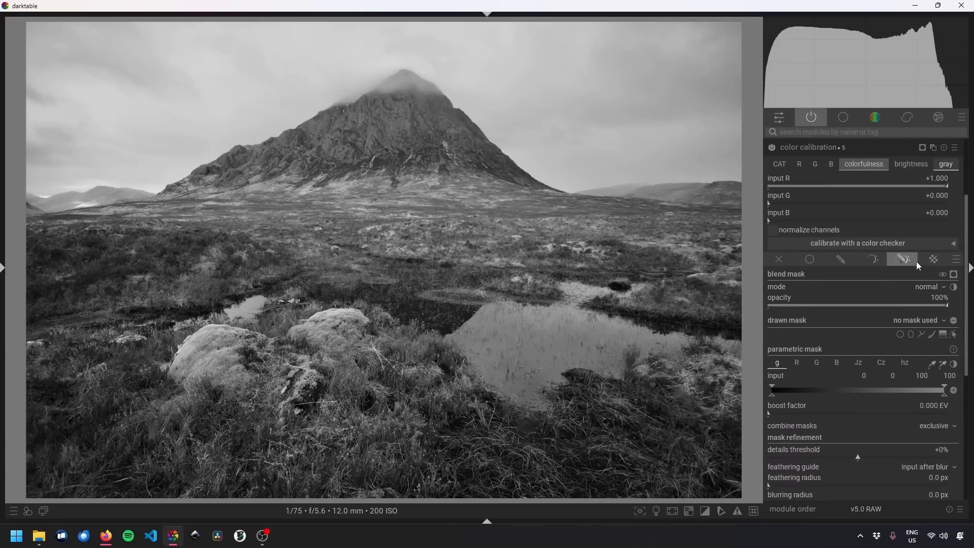
{"action": "left_click", "coordinate": [942, 334]}
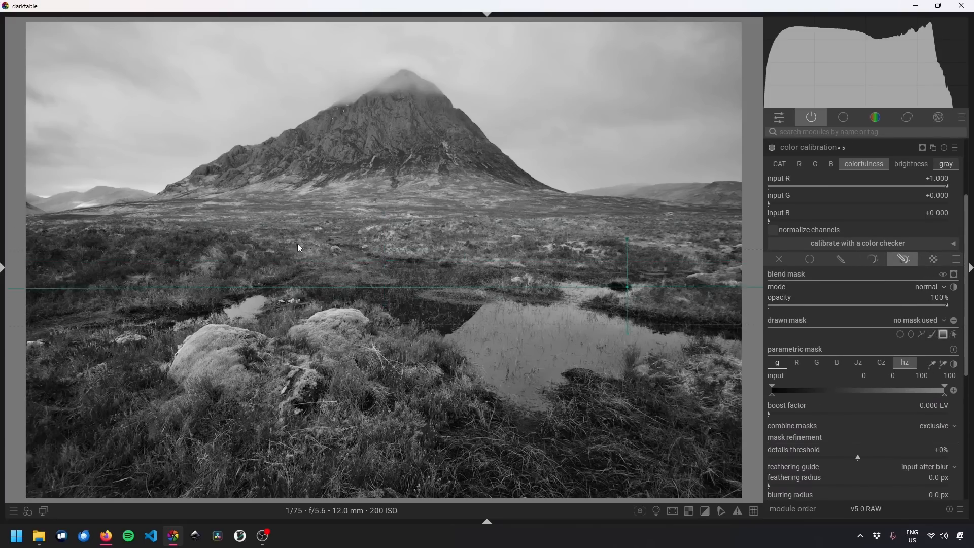
{"action": "left_click", "coordinate": [394, 200]}
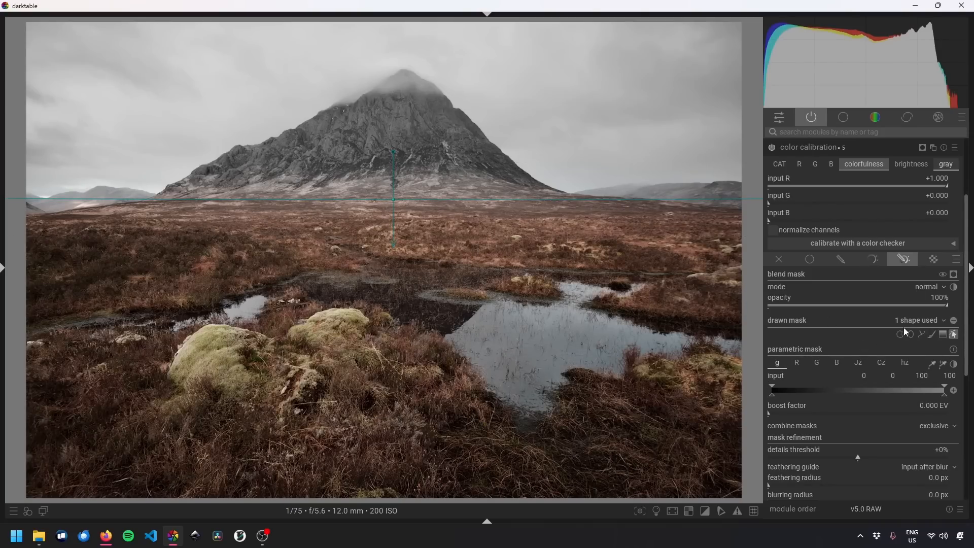
With the mask displayed, set its g input to 28.2 and 44.7, feathering radius to 36.6 px and blurring radius to 9.8 px.
{"action": "left_click", "coordinate": [954, 274]}
{"action": "mouse_move", "coordinate": [772, 394]}
{"action": "left_mouse_down"}
{"action": "mouse_move", "coordinate": [863, 397]}
{"action": "mouse_move", "coordinate": [804, 391]}
{"action": "mouse_move", "coordinate": [888, 385]}
{"action": "mouse_move", "coordinate": [820, 392]}
{"action": "left_mouse_up"}
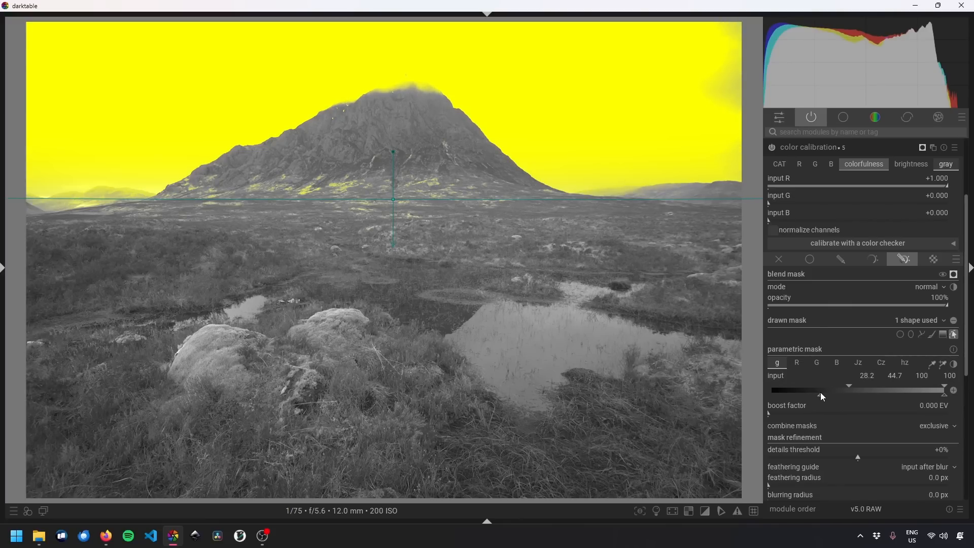
{"action": "left_click", "coordinate": [796, 483]}
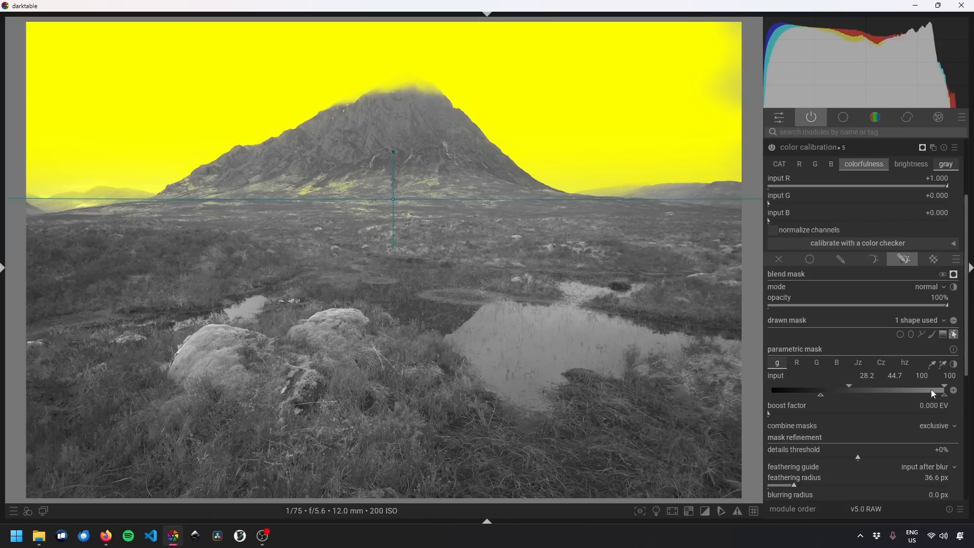
{"action": "scroll", "coordinate": [905, 404], "scroll_direction": "down", "scroll_amount": 4}
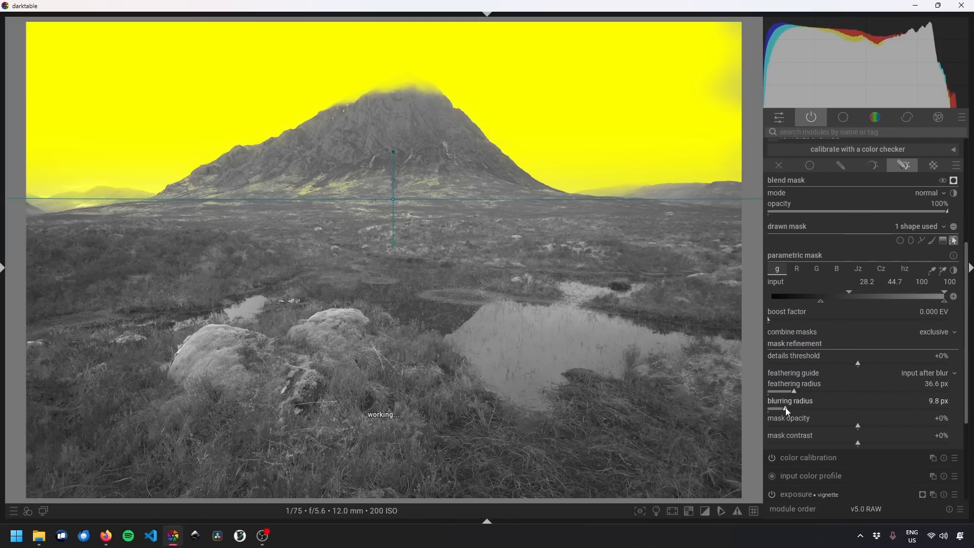
{"action": "scroll", "coordinate": [968, 275], "scroll_direction": "up", "scroll_amount": 5}
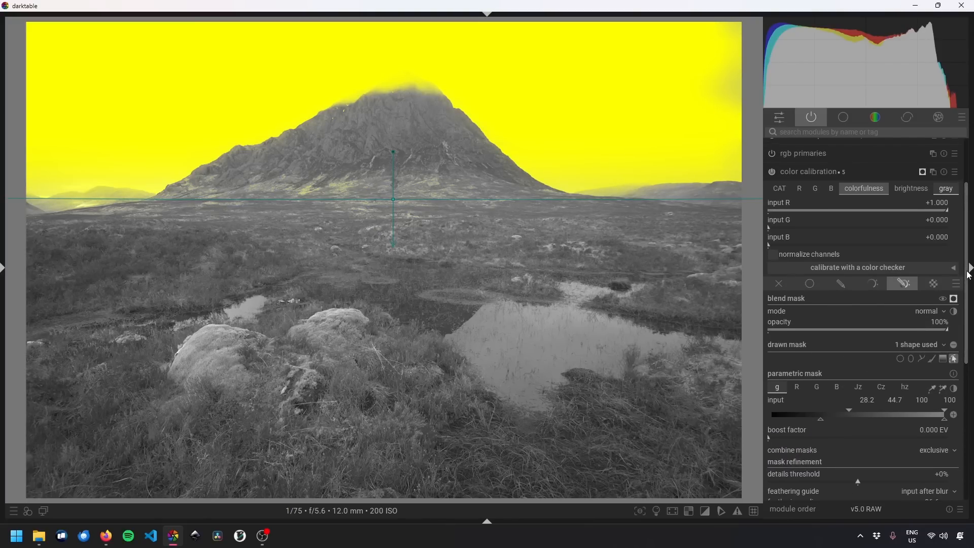
{"action": "left_click", "coordinate": [954, 299]}
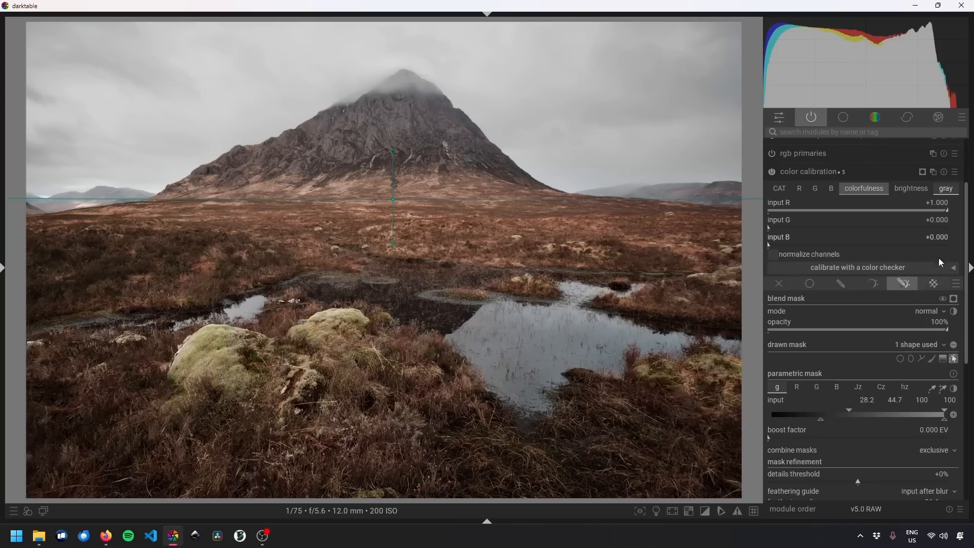
Set the color calibration instance's blend mode to multiply and its opacity to 75%.
{"action": "left_click", "coordinate": [927, 311]}
{"action": "left_click", "coordinate": [924, 336]}
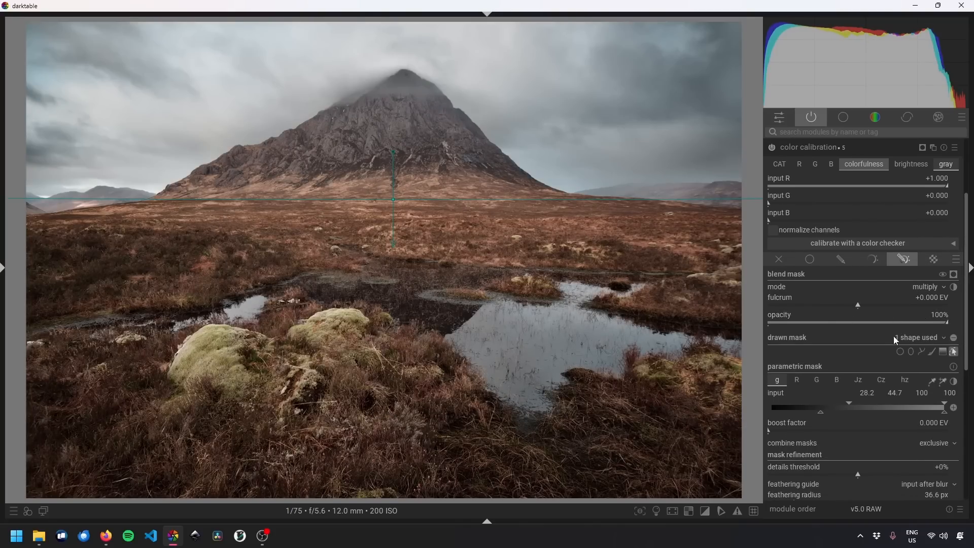
{"action": "left_click_drag", "start_coordinate": [939, 324], "coordinate": [914, 321]}
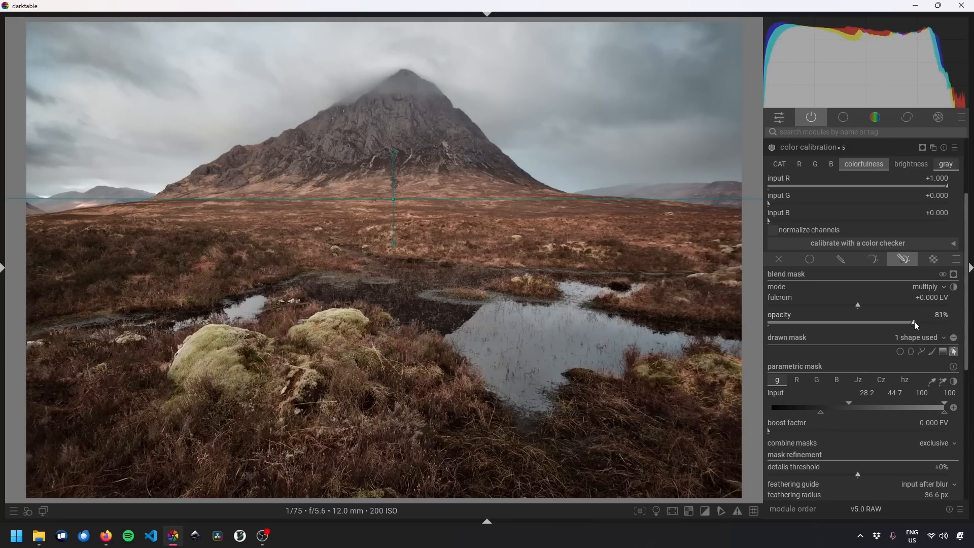
{"action": "left_click_drag", "start_coordinate": [913, 321], "coordinate": [903, 324]}
Compare the sky with the masked color calibration instance off and on.
{"action": "left_click", "coordinate": [772, 147]}
{"action": "left_click", "coordinate": [772, 147]}
{"action": "left_click", "coordinate": [772, 147]}
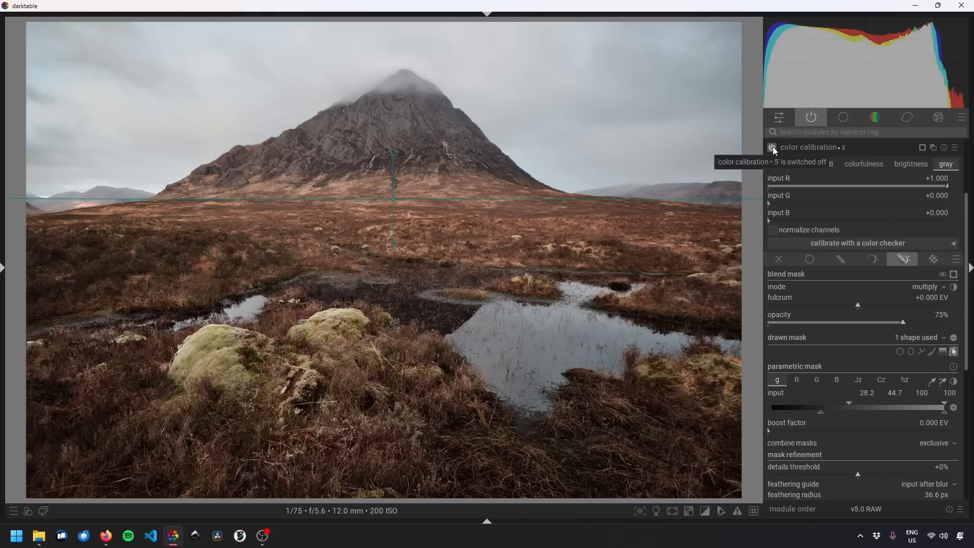
{"action": "left_click", "coordinate": [773, 147]}
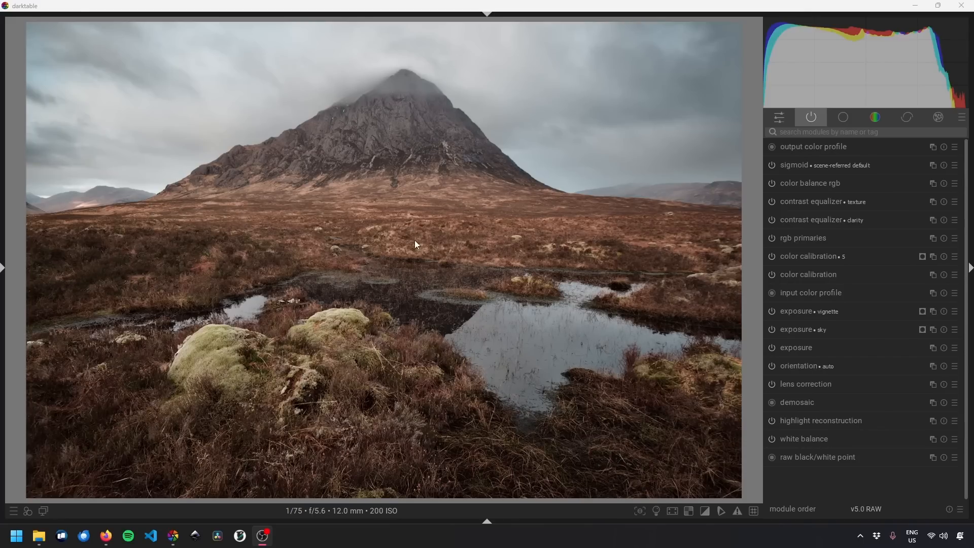
Find diffuse or sharpen, add a new instance and apply the local contrast: fine preset to it.
{"action": "left_click", "coordinate": [791, 132]}
{"action": "type", "text": "diffu"}
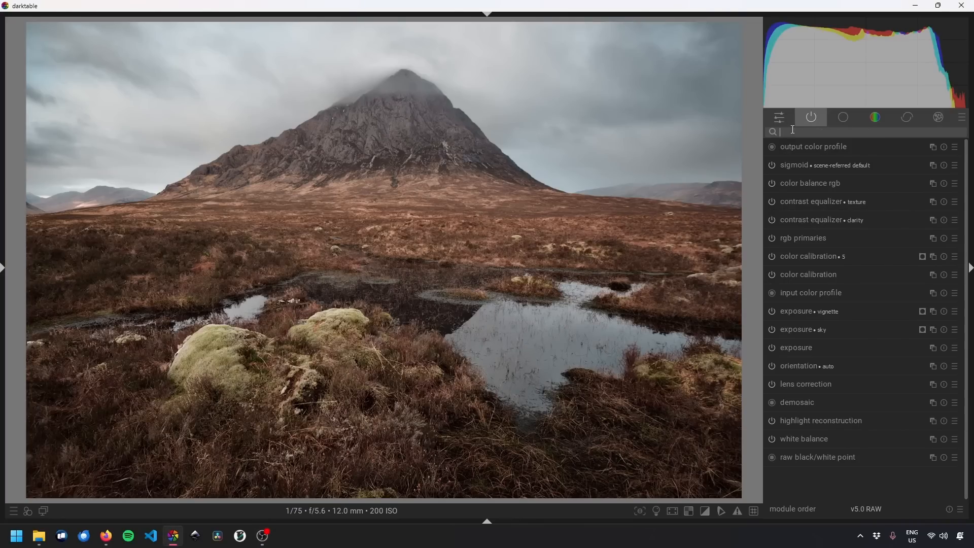
{"action": "type", "text": "se"}
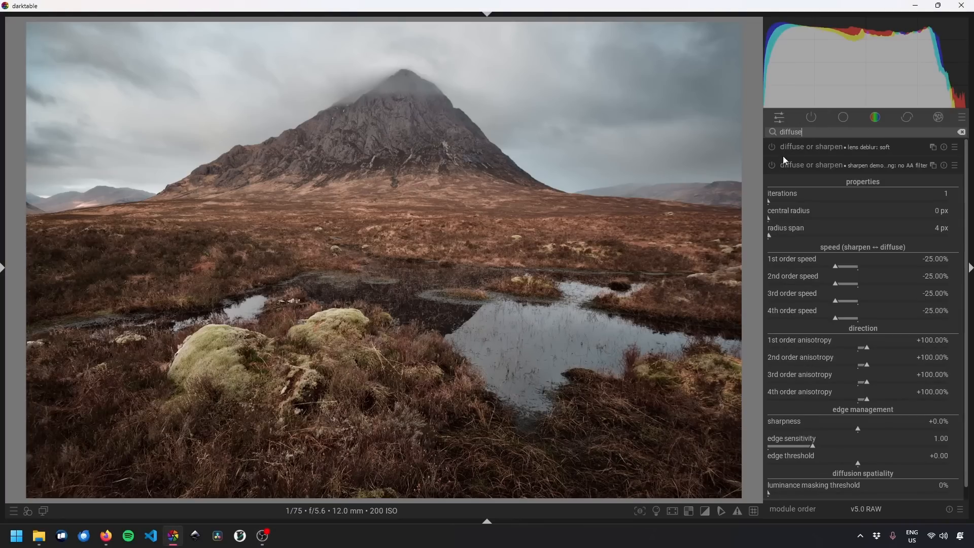
{"action": "left_click", "coordinate": [822, 166]}
{"action": "left_click", "coordinate": [932, 165]}
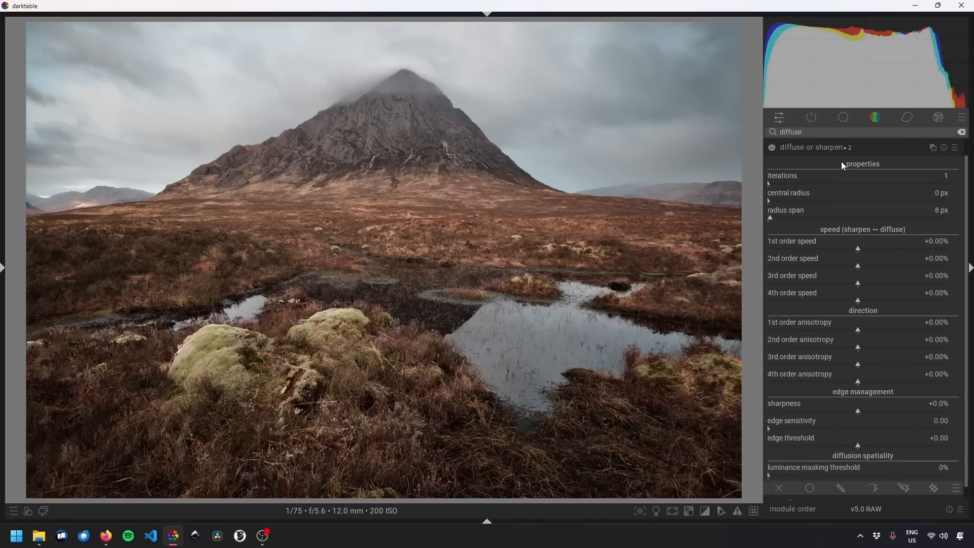
{"action": "right_click", "coordinate": [872, 148]}
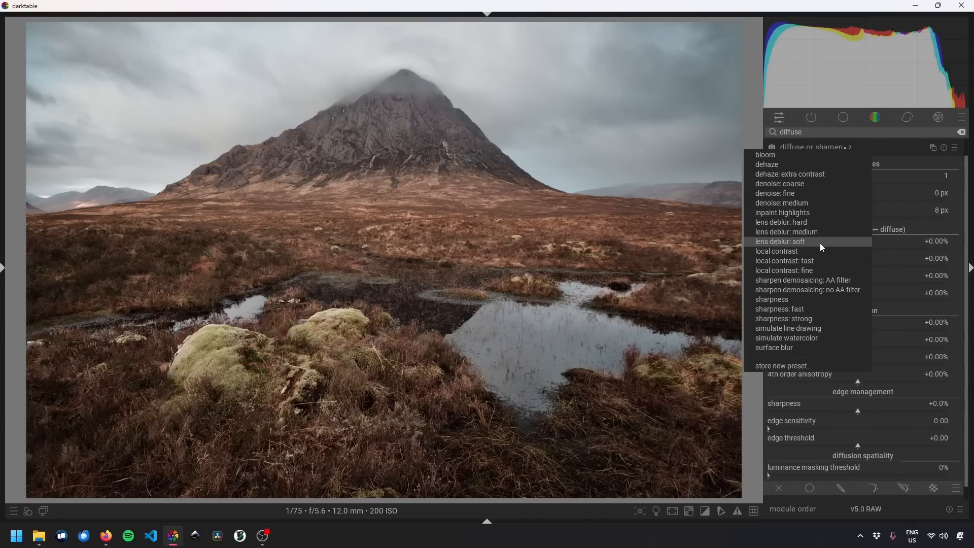
{"action": "left_click", "coordinate": [800, 270]}
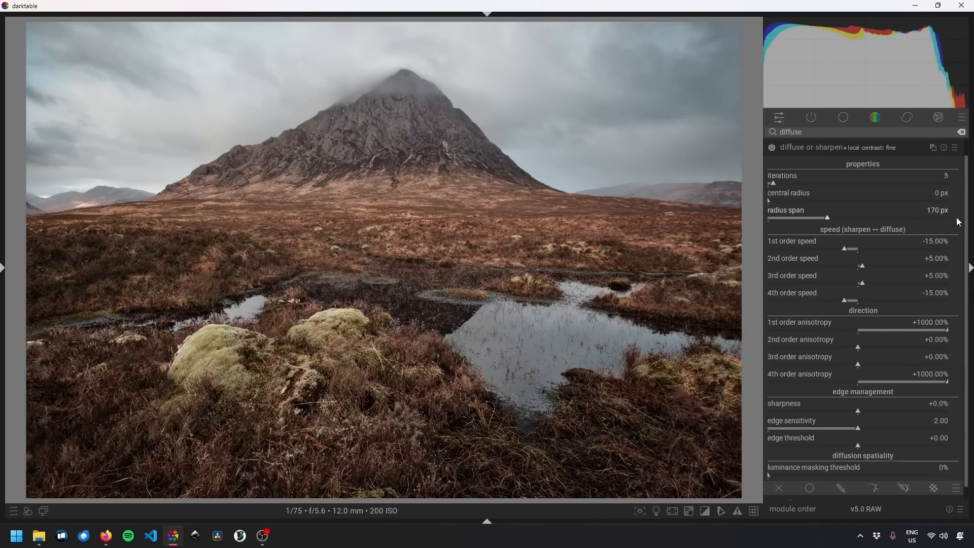
Give the new diffuse or sharpen instance a drawn and parametric mask and draw a closed path around the mountain.
{"action": "scroll", "coordinate": [967, 223], "scroll_direction": "down", "scroll_amount": 1}
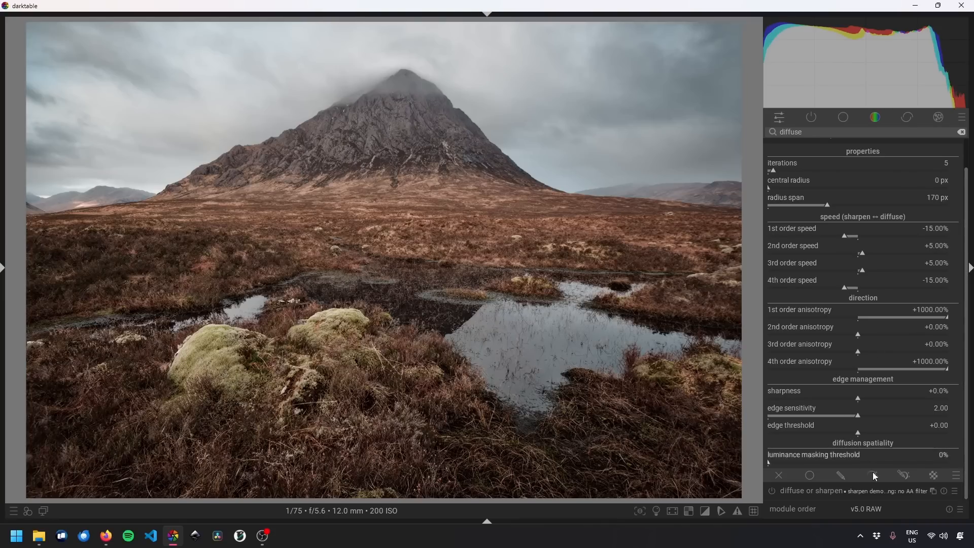
{"action": "left_click", "coordinate": [901, 471]}
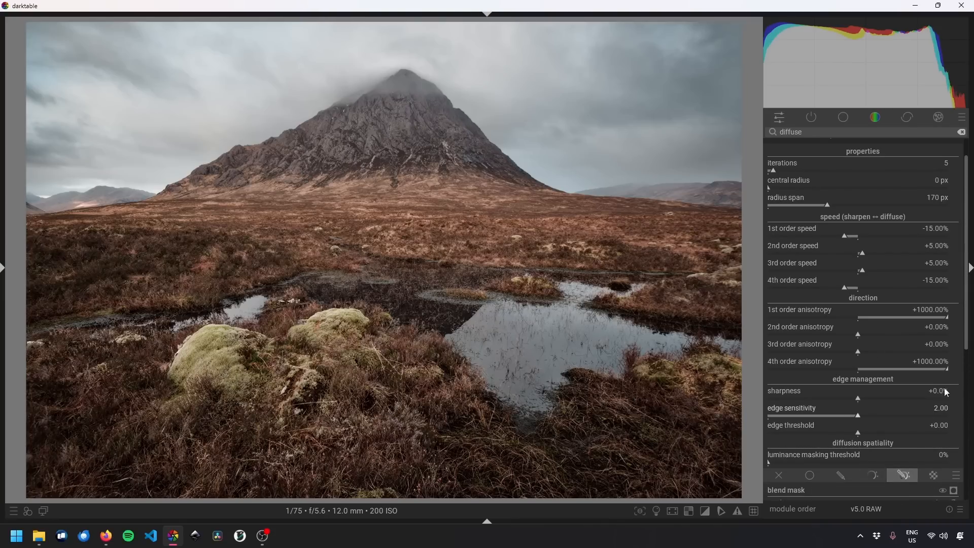
{"action": "mouse_move", "coordinate": [967, 331]}
{"action": "left_mouse_down"}
{"action": "mouse_move", "coordinate": [967, 424]}
{"action": "mouse_move", "coordinate": [966, 309]}
{"action": "mouse_move", "coordinate": [967, 444]}
{"action": "left_mouse_up"}
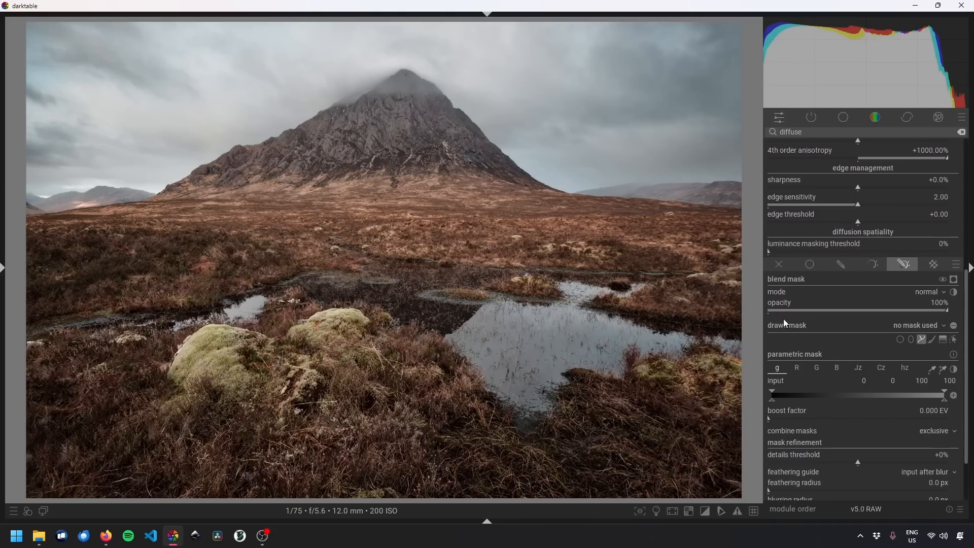
{"action": "left_click", "coordinate": [508, 156]}
{"action": "left_click", "coordinate": [414, 66]}
{"action": "left_click", "coordinate": [148, 205]}
{"action": "left_click", "coordinate": [514, 203]}
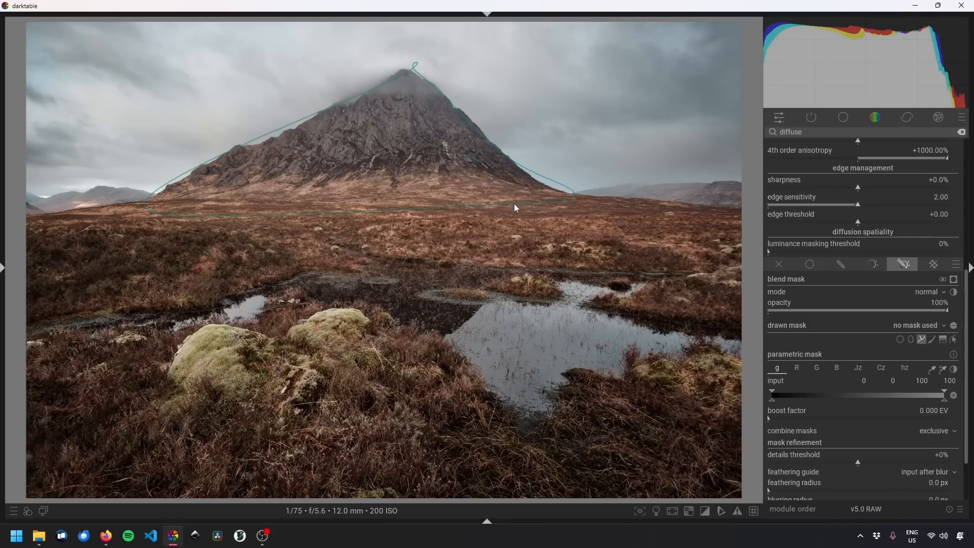
{"action": "right_click", "coordinate": [514, 203]}
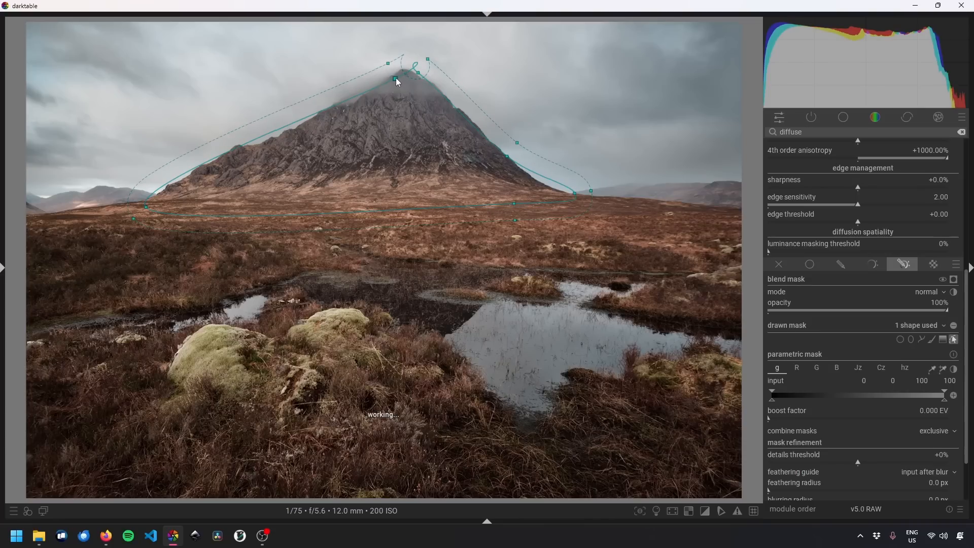
Refine the path beside the summit and, with the mask displayed, limit the g input's upper range to 21.6 and 66.7.
{"action": "left_click_drag", "start_coordinate": [396, 77], "coordinate": [363, 88]}
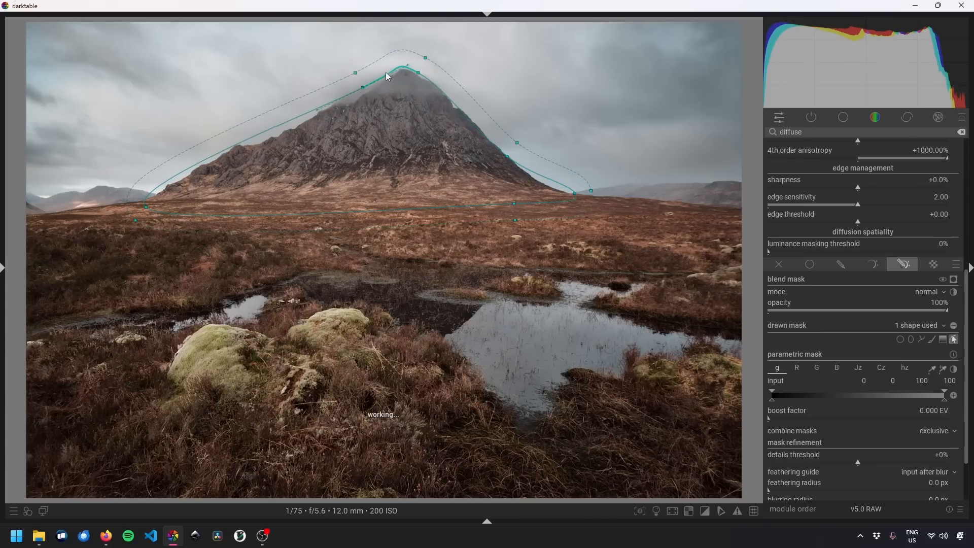
{"action": "left_click_drag", "start_coordinate": [317, 111], "coordinate": [321, 116]}
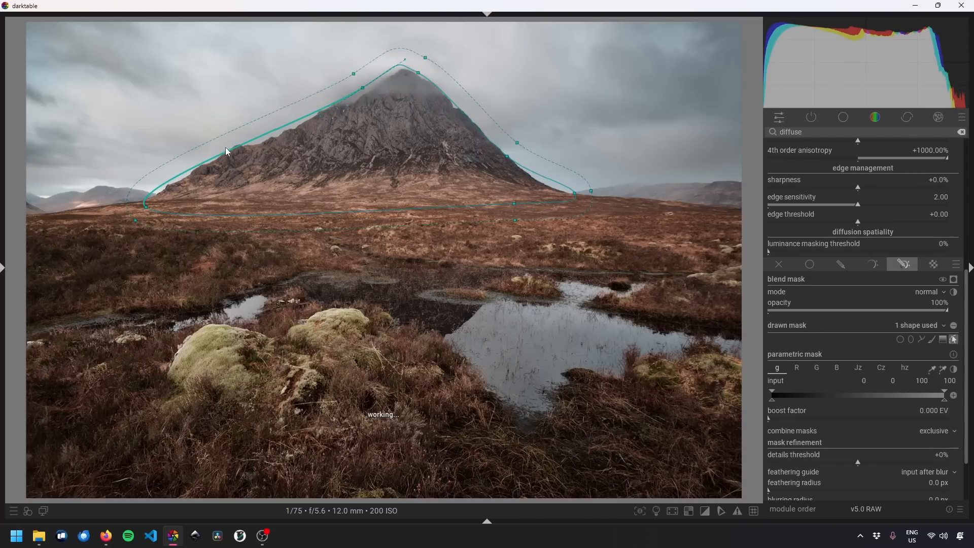
{"action": "left_click", "coordinate": [954, 280]}
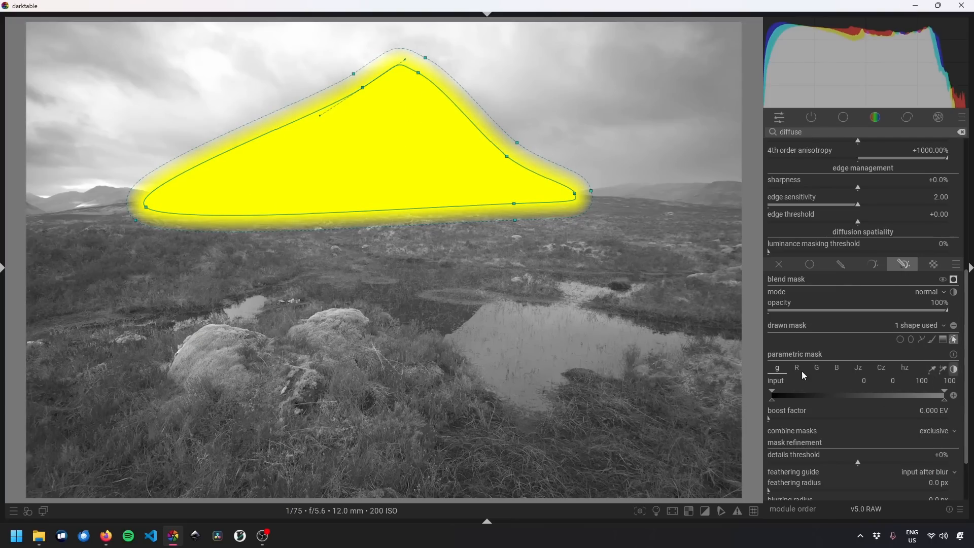
{"action": "mouse_move", "coordinate": [945, 400]}
{"action": "left_mouse_down"}
{"action": "mouse_move", "coordinate": [809, 401]}
{"action": "mouse_move", "coordinate": [888, 405]}
{"action": "left_mouse_up"}
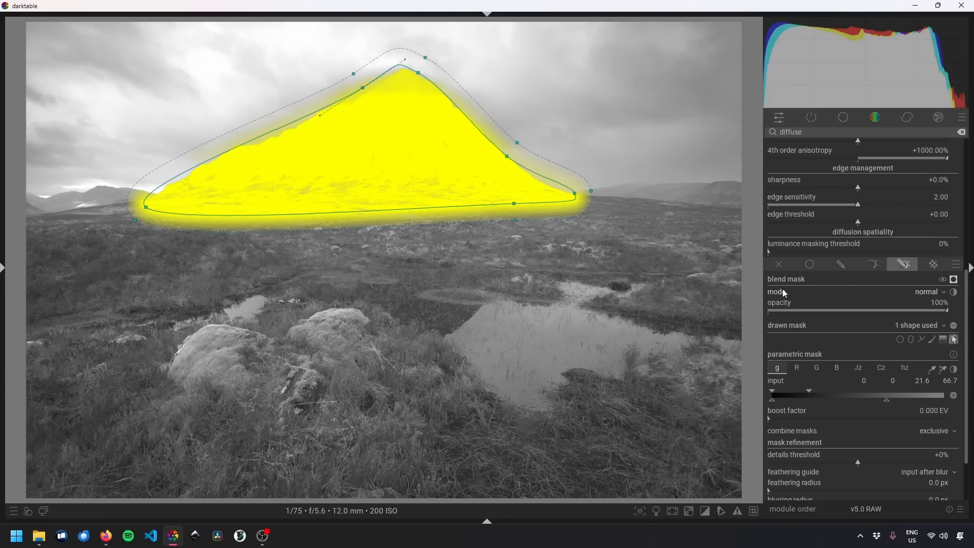
Widen the path's feathering below the mountain and tighten it along both slopes and at the right foot.
{"action": "left_click_drag", "start_coordinate": [514, 203], "coordinate": [523, 244]}
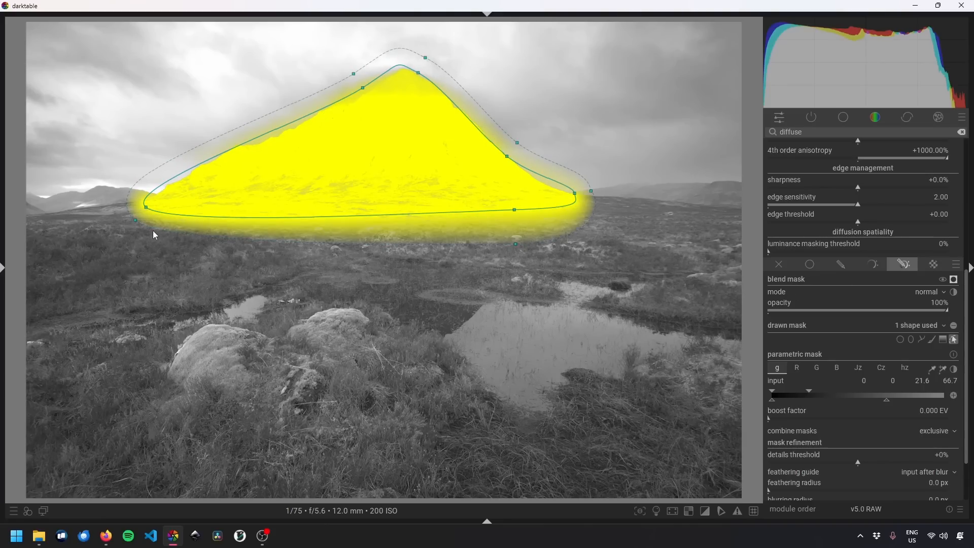
{"action": "left_click_drag", "start_coordinate": [135, 220], "coordinate": [128, 230]}
{"action": "left_click_drag", "start_coordinate": [356, 78], "coordinate": [363, 92]}
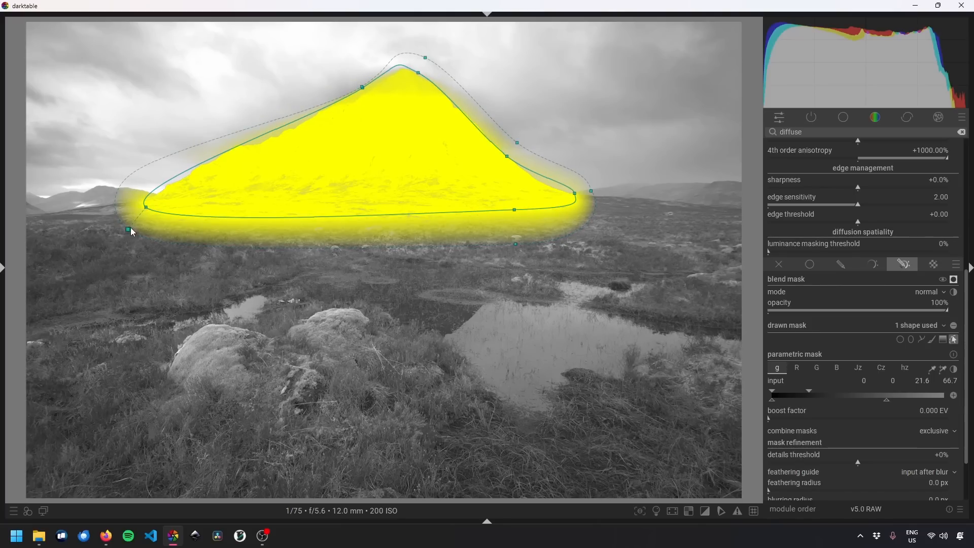
{"action": "left_click_drag", "start_coordinate": [129, 228], "coordinate": [159, 219]}
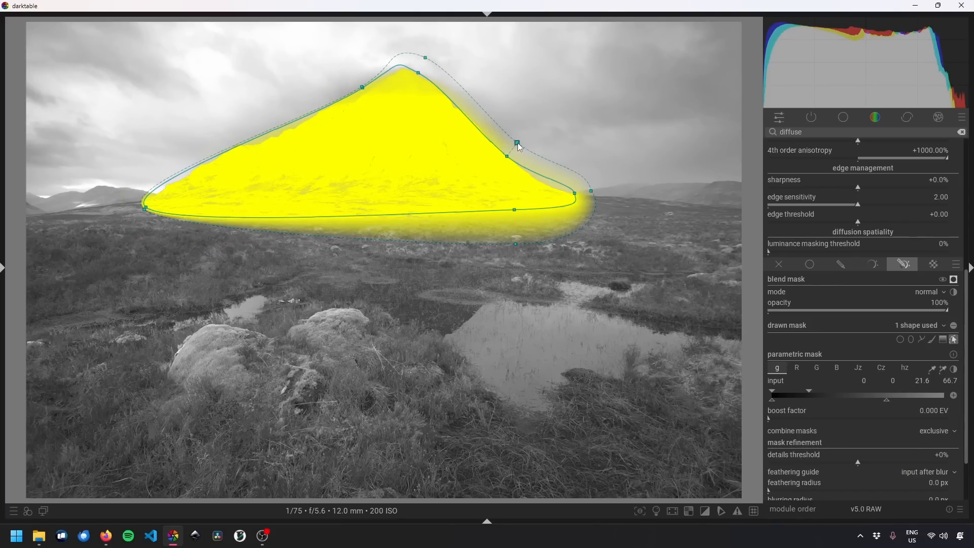
{"action": "left_click_drag", "start_coordinate": [426, 58], "coordinate": [419, 74]}
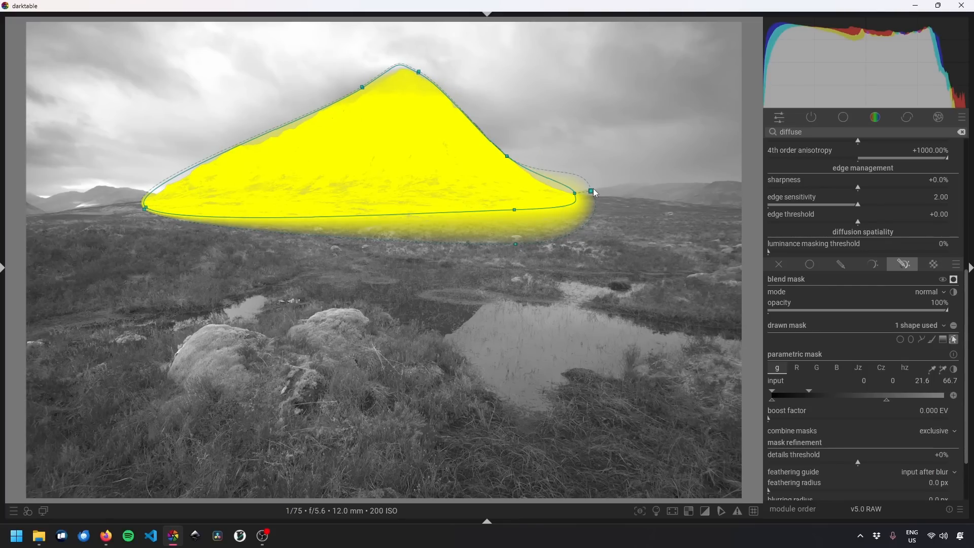
{"action": "left_click_drag", "start_coordinate": [591, 191], "coordinate": [582, 193]}
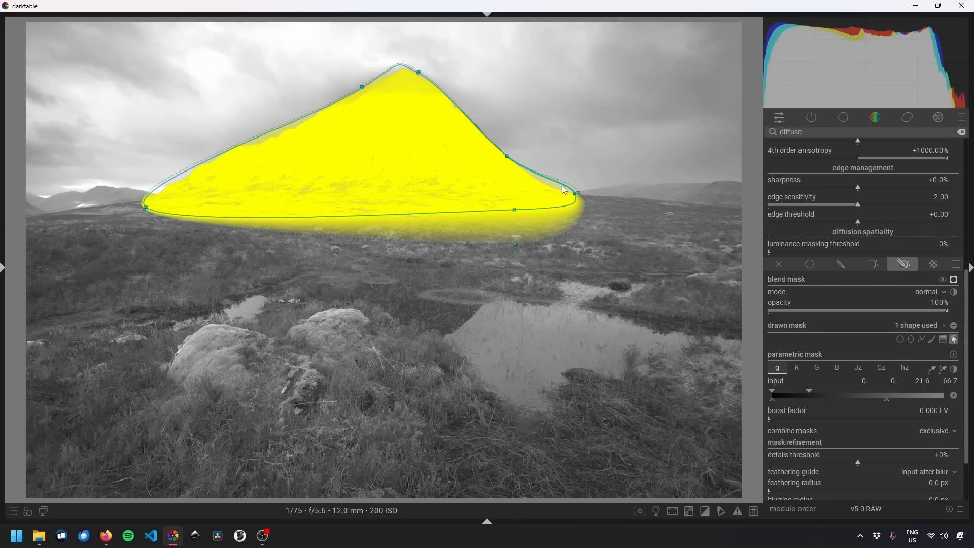
Add a path node on the mountain's lower right slope, lower the node at the right foot and hide the mask display.
{"action": "left_click", "coordinate": [543, 181], "text": "ctrl"}
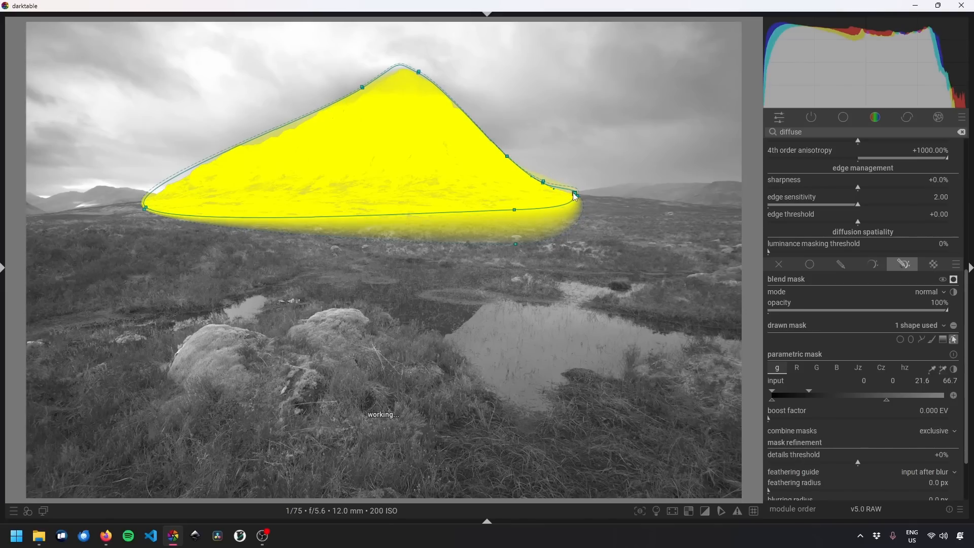
{"action": "left_click_drag", "start_coordinate": [575, 194], "coordinate": [580, 202]}
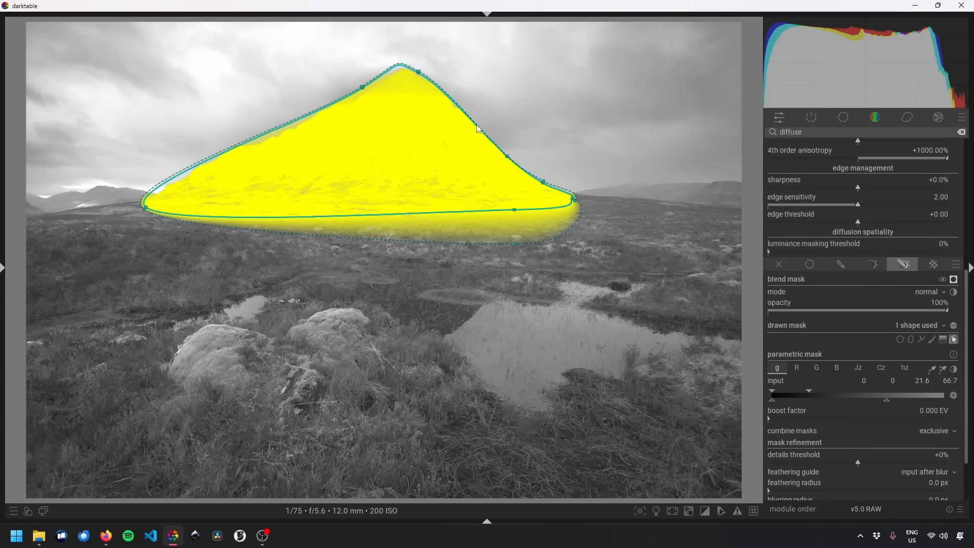
{"action": "left_click", "coordinate": [955, 280]}
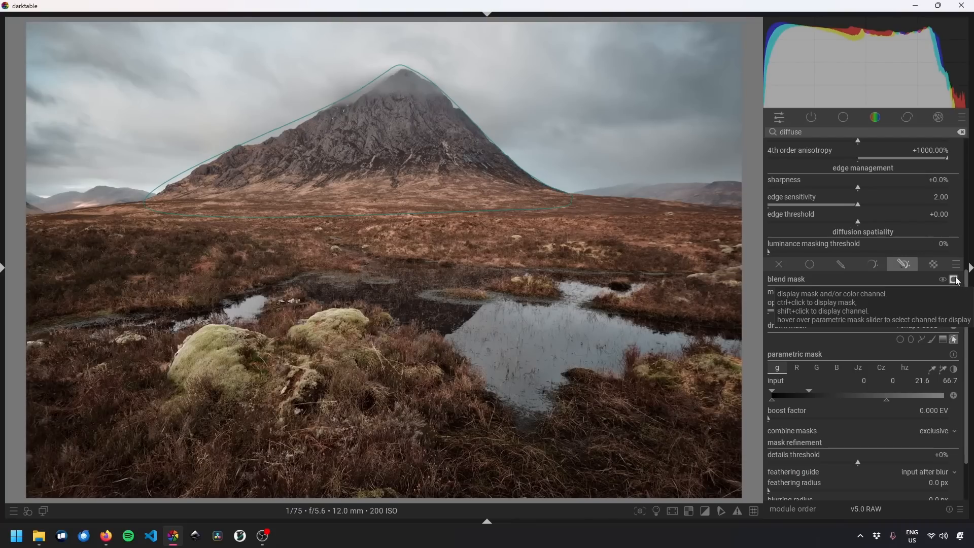
{"action": "left_click_drag", "start_coordinate": [966, 289], "coordinate": [954, 157]}
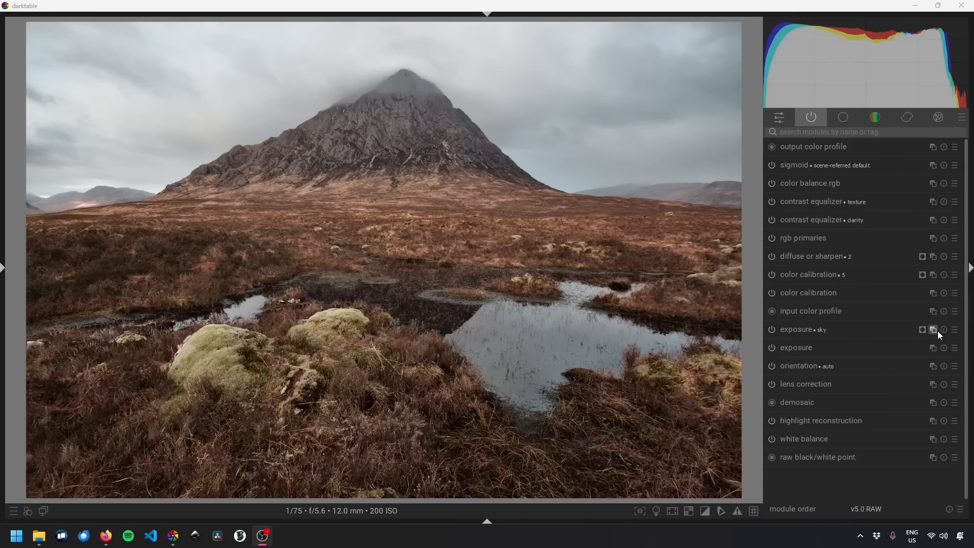
Add a new exposure instance with a drawn mask and set its exposure to -0.798 EV.
{"action": "left_click", "coordinate": [933, 347], "text": "ctrl"}
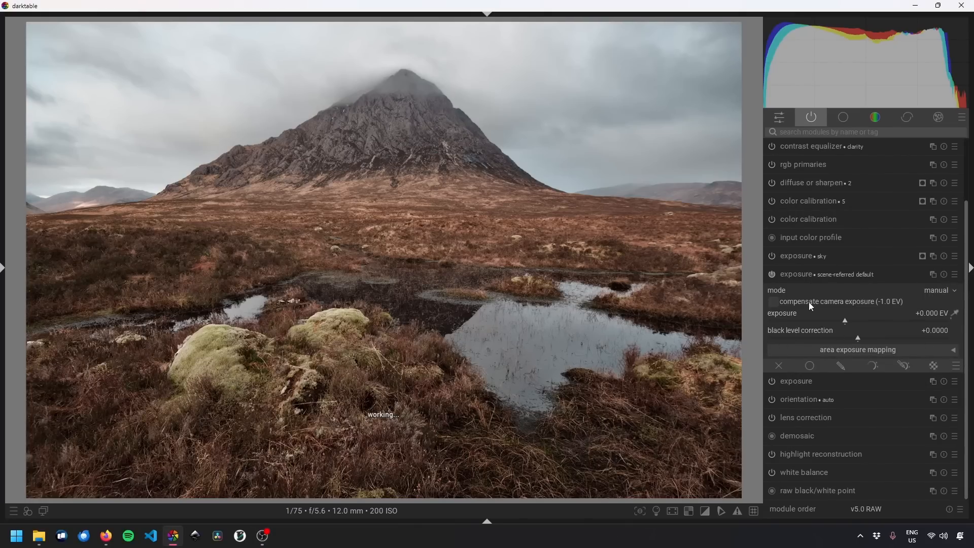
{"action": "left_click_drag", "start_coordinate": [847, 321], "coordinate": [825, 322]}
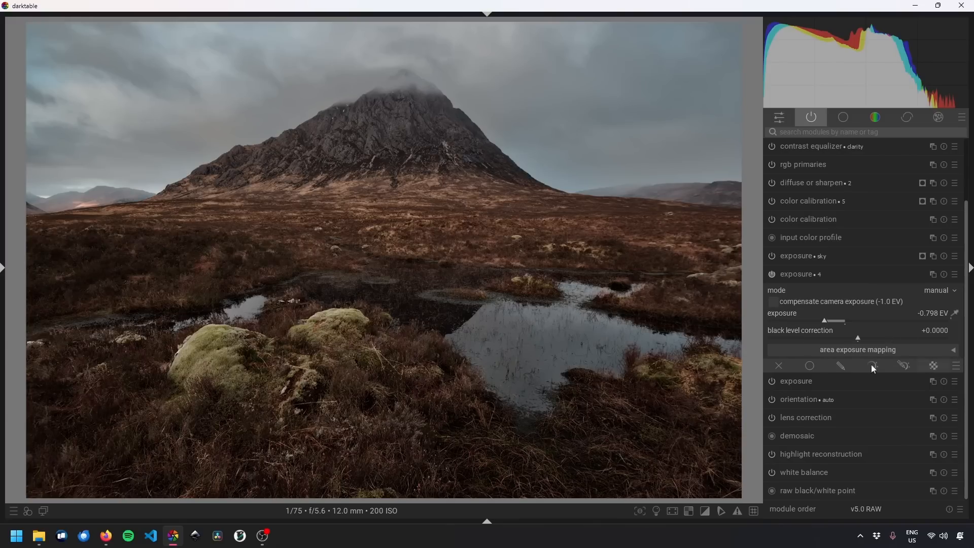
{"action": "left_click", "coordinate": [841, 363]}
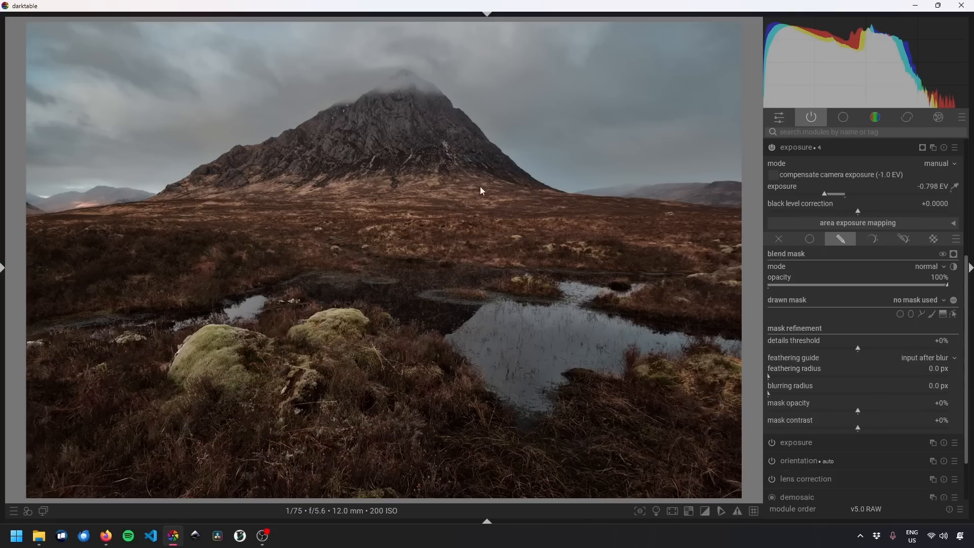
Draw an ellipse mask over the centre-left of the landscape and resize it to span the mountain and the mossy mounds.
{"action": "left_click", "coordinate": [911, 315]}
{"action": "left_click", "coordinate": [343, 247]}
{"action": "left_click_drag", "start_coordinate": [552, 247], "coordinate": [498, 246]}
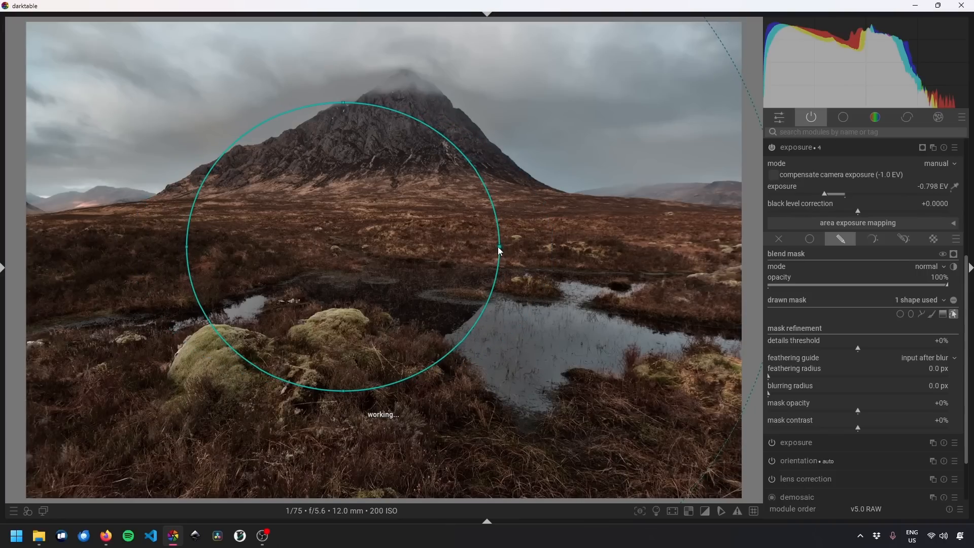
{"action": "left_click_drag", "start_coordinate": [344, 104], "coordinate": [344, 87]}
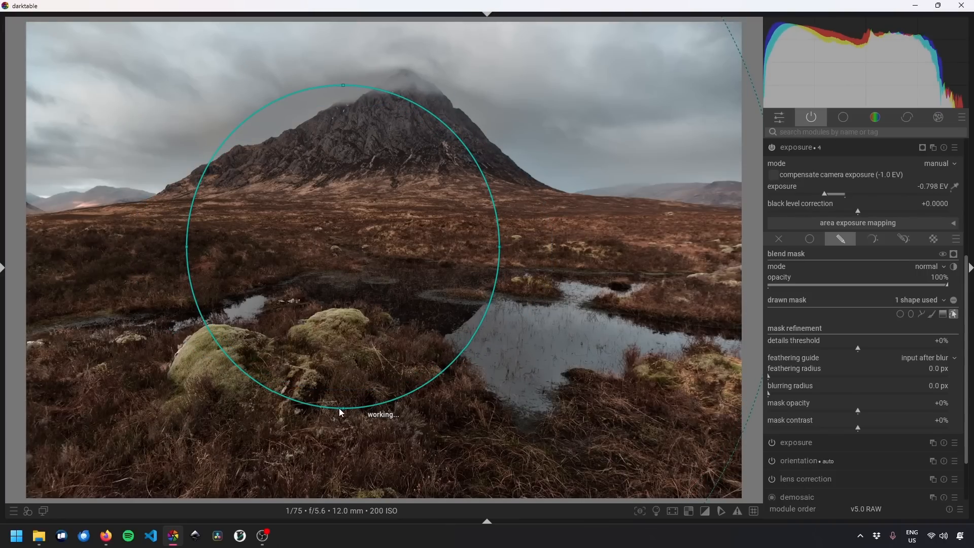
{"action": "left_click_drag", "start_coordinate": [341, 408], "coordinate": [344, 410]}
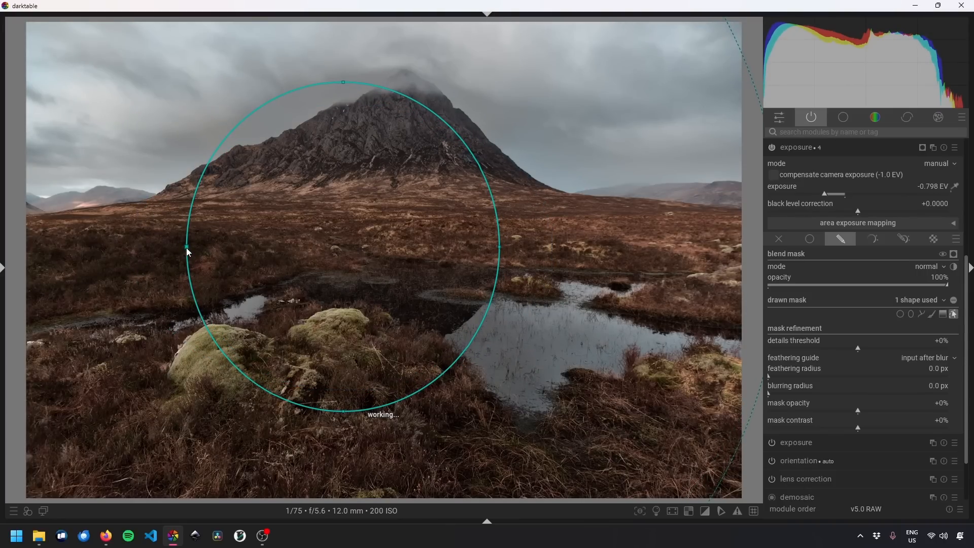
{"action": "left_click_drag", "start_coordinate": [187, 248], "coordinate": [179, 248]}
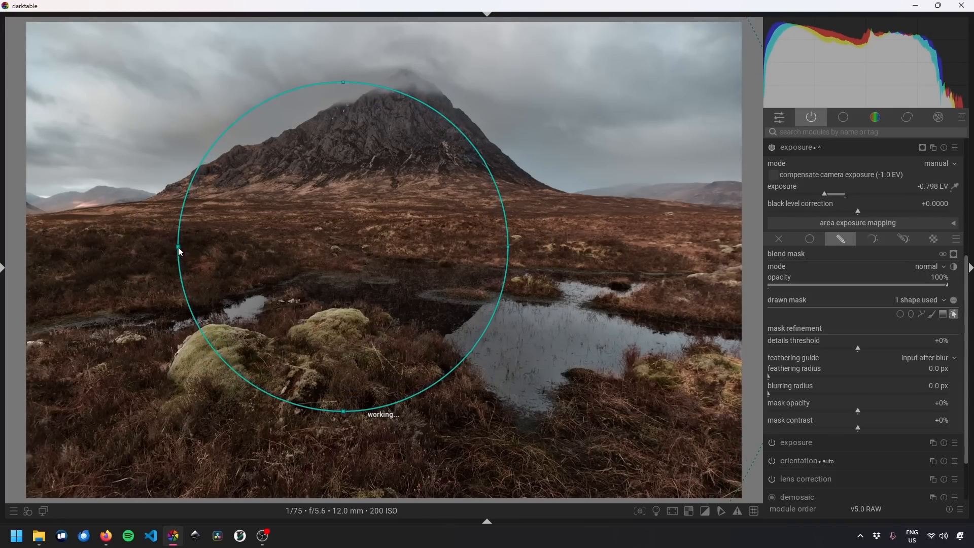
With the mask displayed, invert the drawn mask's polarity, move the ellipse slightly lower and flatten it, then hide the mask.
{"action": "left_click", "coordinate": [954, 254]}
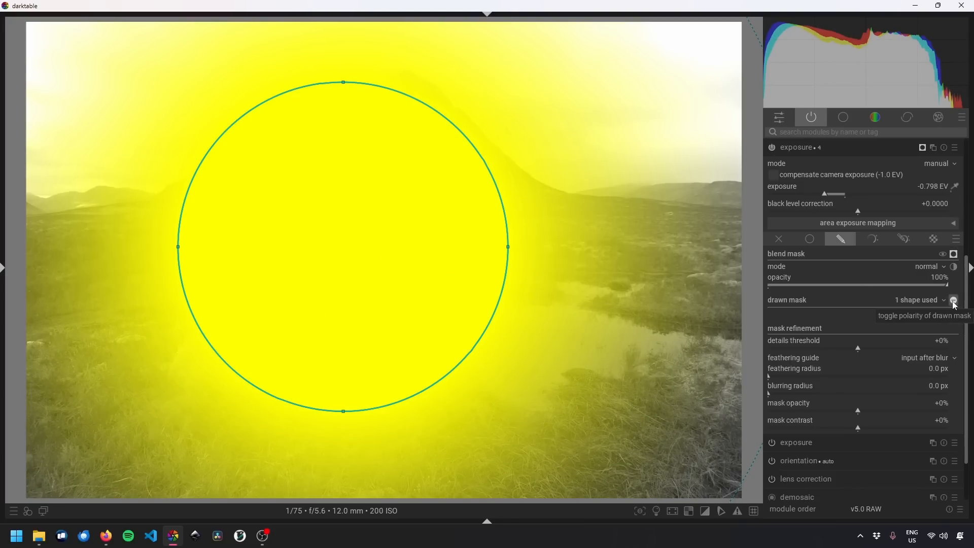
{"action": "left_click", "coordinate": [954, 301]}
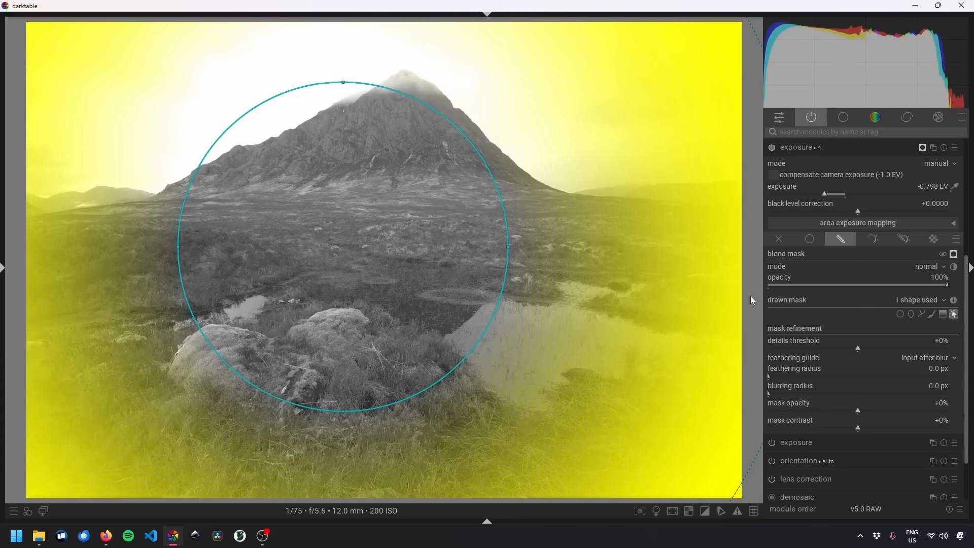
{"action": "left_click_drag", "start_coordinate": [391, 182], "coordinate": [408, 187]}
{"action": "mouse_move", "coordinate": [359, 91]}
{"action": "left_mouse_down"}
{"action": "mouse_move", "coordinate": [371, 158]}
{"action": "mouse_move", "coordinate": [357, 180]}
{"action": "left_mouse_up"}
{"action": "left_click", "coordinate": [954, 255]}
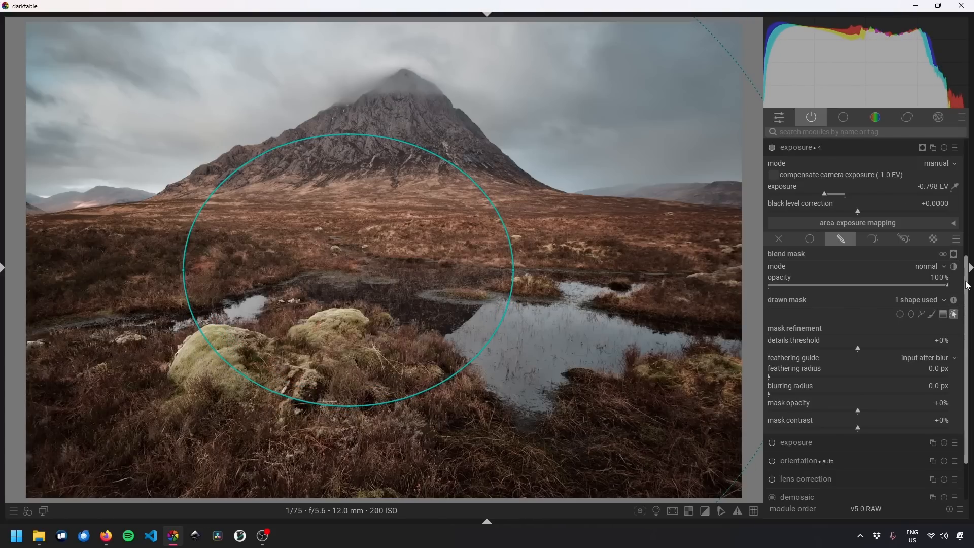
Widen the ellipse horizontally and extend it upward over more of the mountain.
{"action": "scroll", "coordinate": [949, 262], "scroll_direction": "up", "scroll_amount": 1}
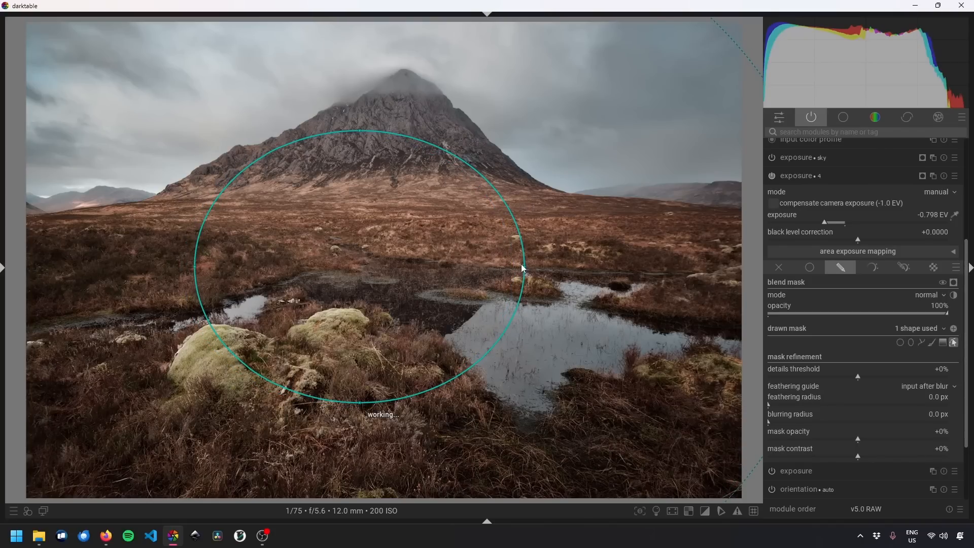
{"action": "left_click_drag", "start_coordinate": [522, 264], "coordinate": [555, 265]}
{"action": "left_click_drag", "start_coordinate": [360, 132], "coordinate": [364, 110]}
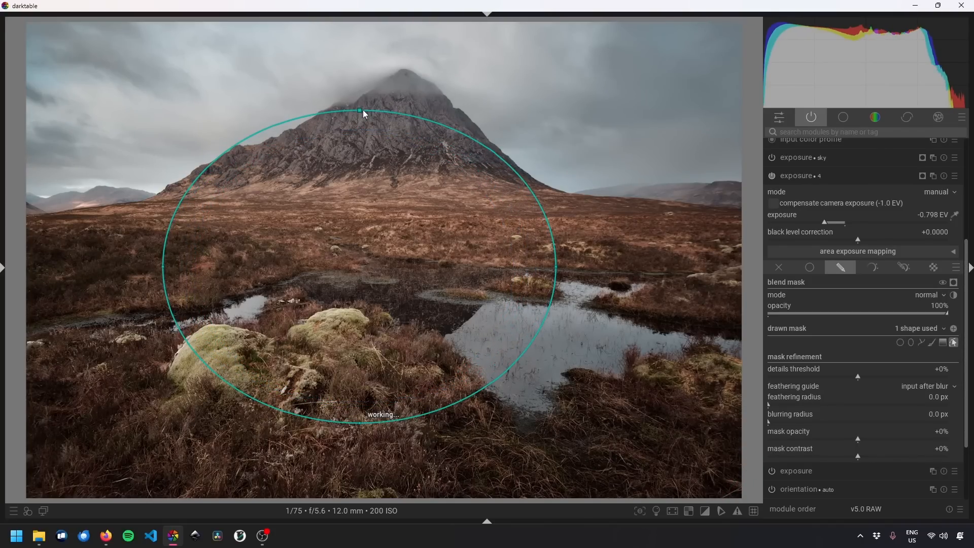
Compare the image with the masked exposure instance off and on.
{"action": "left_click", "coordinate": [770, 177]}
{"action": "left_click", "coordinate": [769, 177]}
{"action": "left_click", "coordinate": [770, 177]}
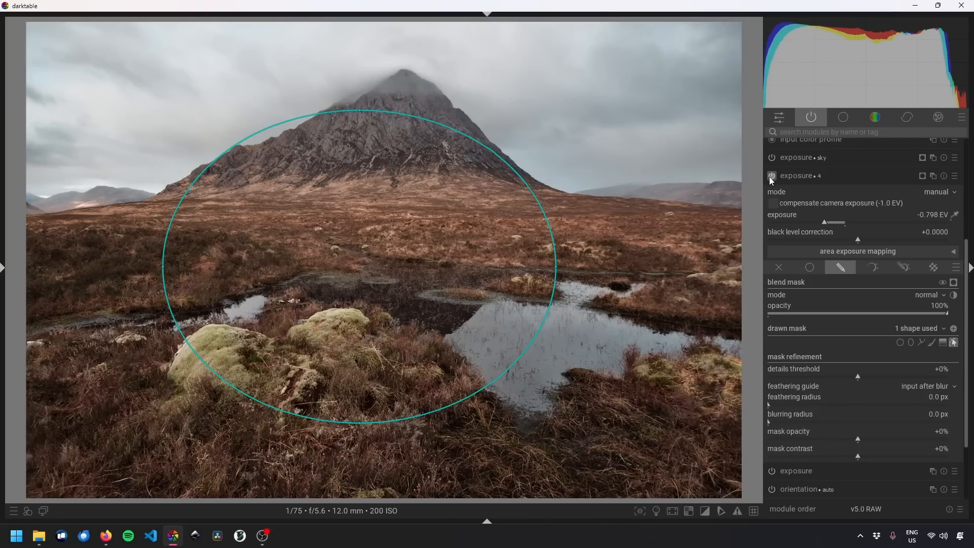
{"action": "left_click", "coordinate": [770, 177]}
{"action": "left_click", "coordinate": [769, 177]}
{"action": "left_click", "coordinate": [769, 176]}
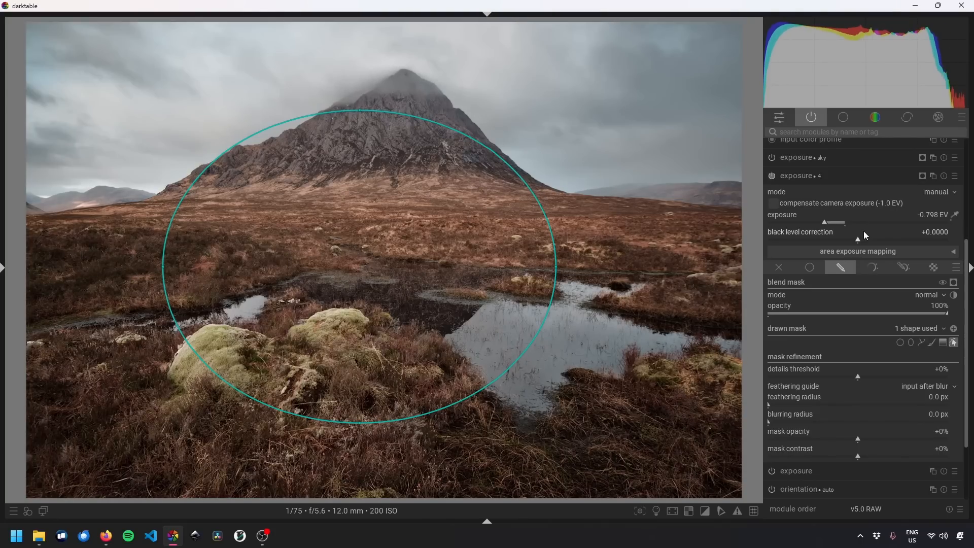
Set the masked exposure instance to -1.565 EV and adjust the ellipse's feather size to about 181%.
{"action": "left_click_drag", "start_coordinate": [826, 221], "coordinate": [805, 218]}
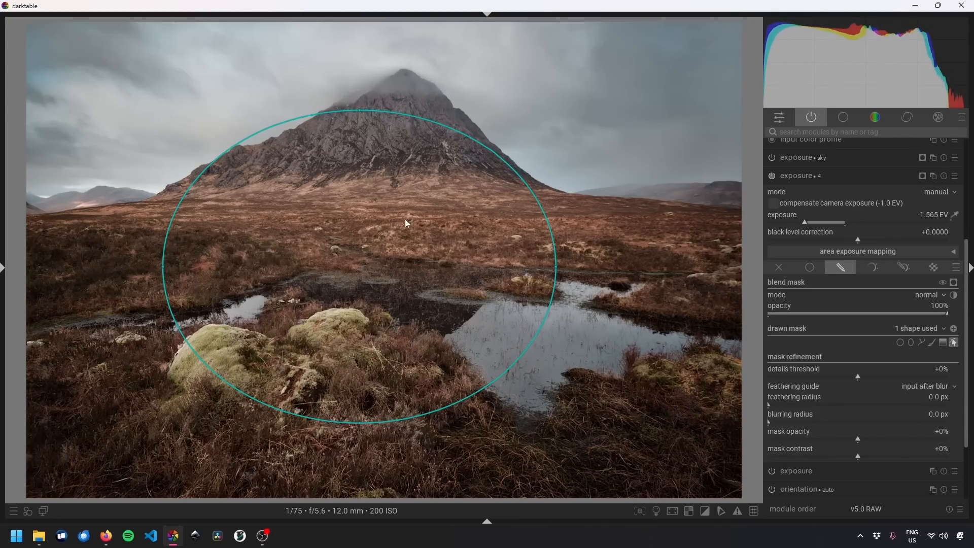
{"action": "scroll", "coordinate": [329, 248], "scroll_direction": "up", "scroll_amount": 2}
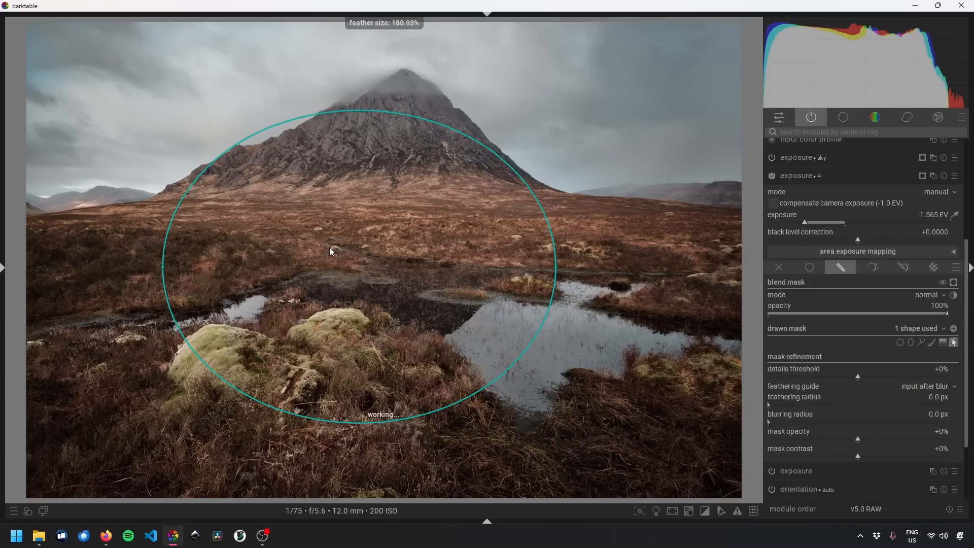
{"action": "scroll", "coordinate": [352, 264], "scroll_direction": "up", "scroll_amount": 1}
{"action": "scroll", "coordinate": [351, 264], "scroll_direction": "down", "scroll_amount": 1}
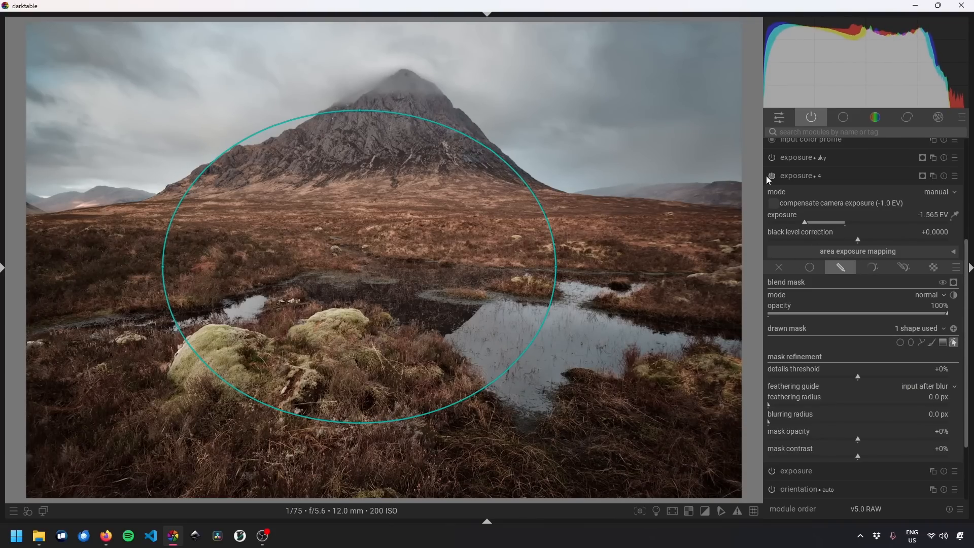
Rename the masked exposure instance with the ellipse to "vignette".
{"action": "left_click", "coordinate": [823, 176], "text": "ctrl"}
{"action": "type", "text": "v"}
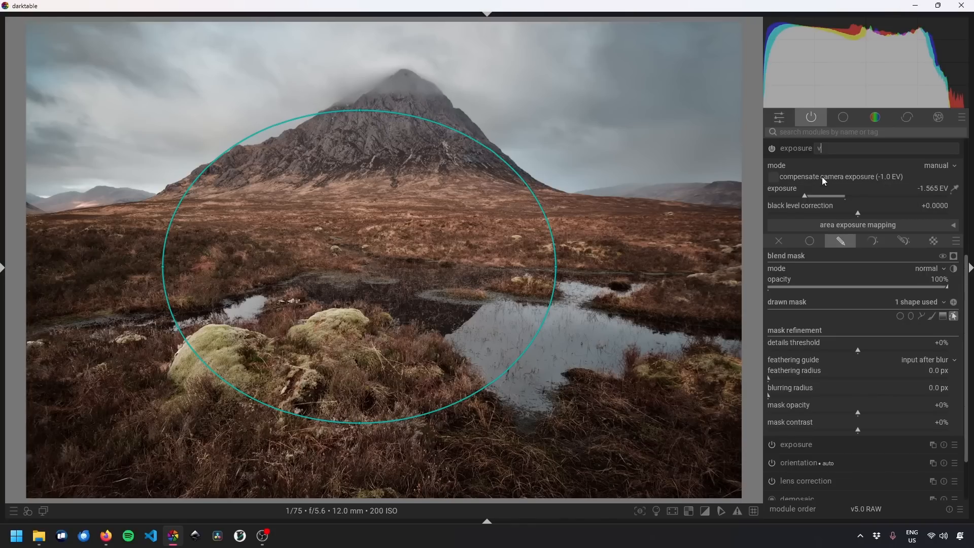
{"action": "type", "text": "ignette"}
{"action": "key", "text": "Return"}
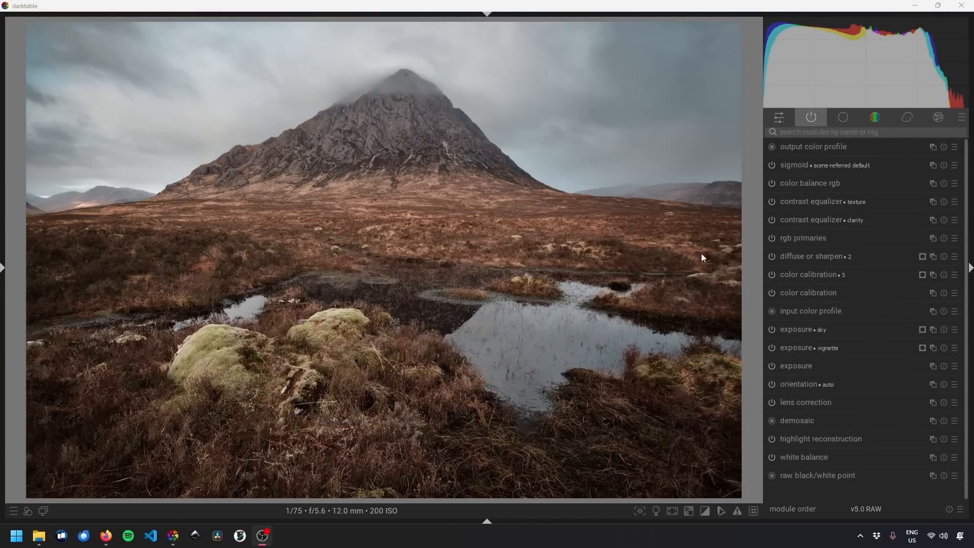
Add a new diffuse or sharpen instance and apply the "sharpen demosaicing: no AA filter" preset.
{"action": "right_click", "coordinate": [933, 258]}
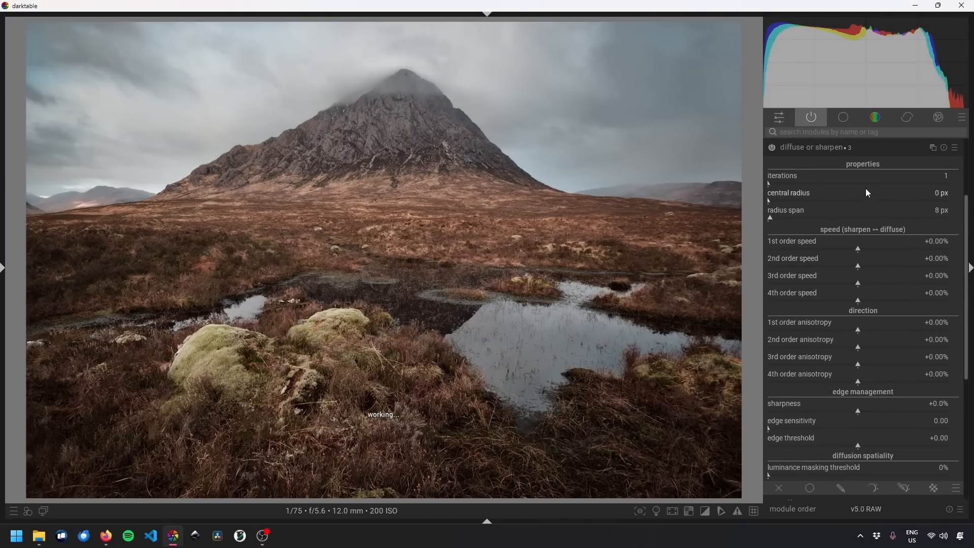
{"action": "right_click", "coordinate": [877, 145]}
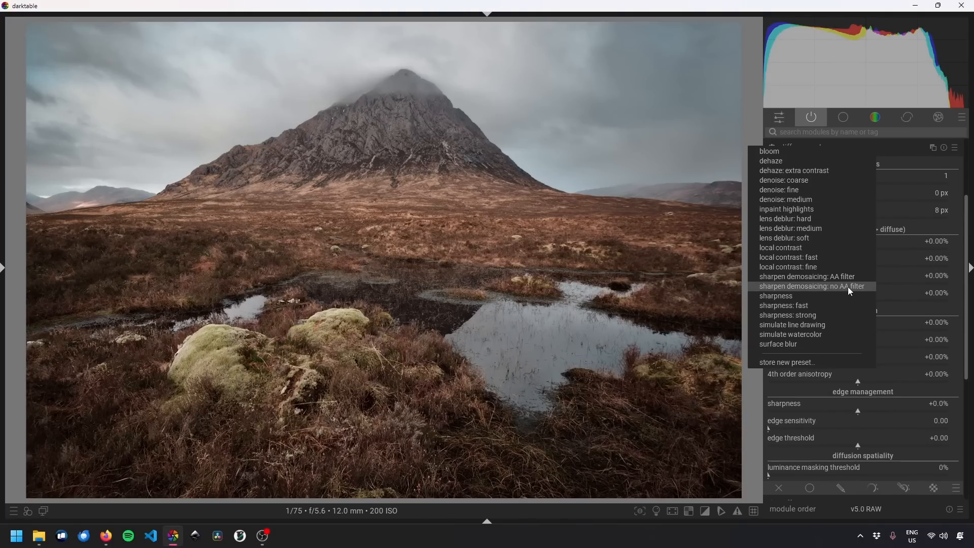
{"action": "left_click", "coordinate": [833, 287]}
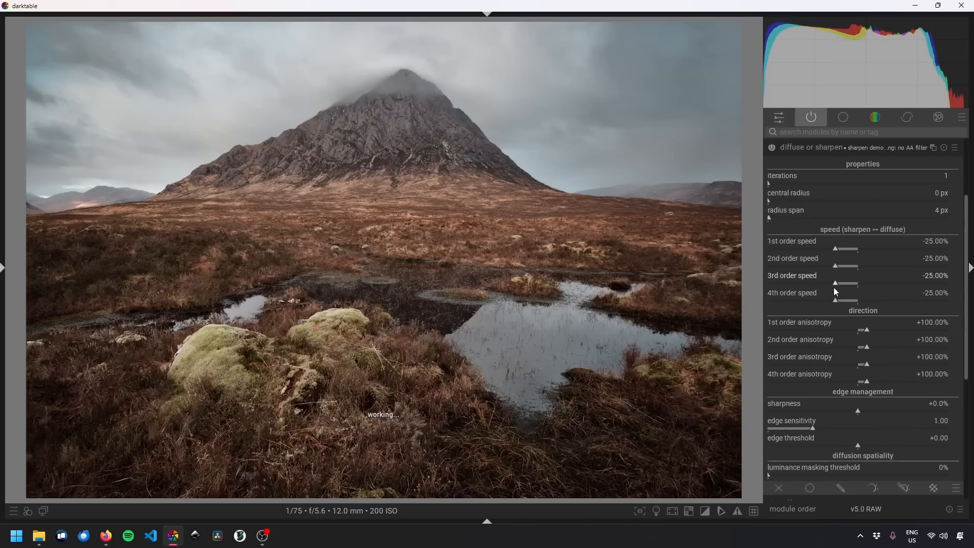
Add another diffuse or sharpen instance and apply the "lens deblur: soft" preset.
{"action": "right_click", "coordinate": [934, 145]}
{"action": "right_click", "coordinate": [887, 148]}
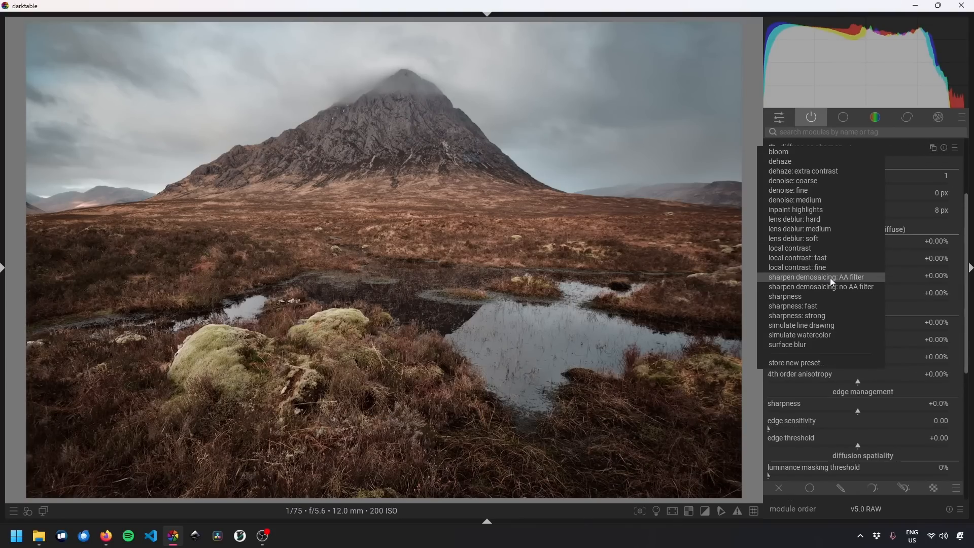
{"action": "left_click", "coordinate": [808, 239]}
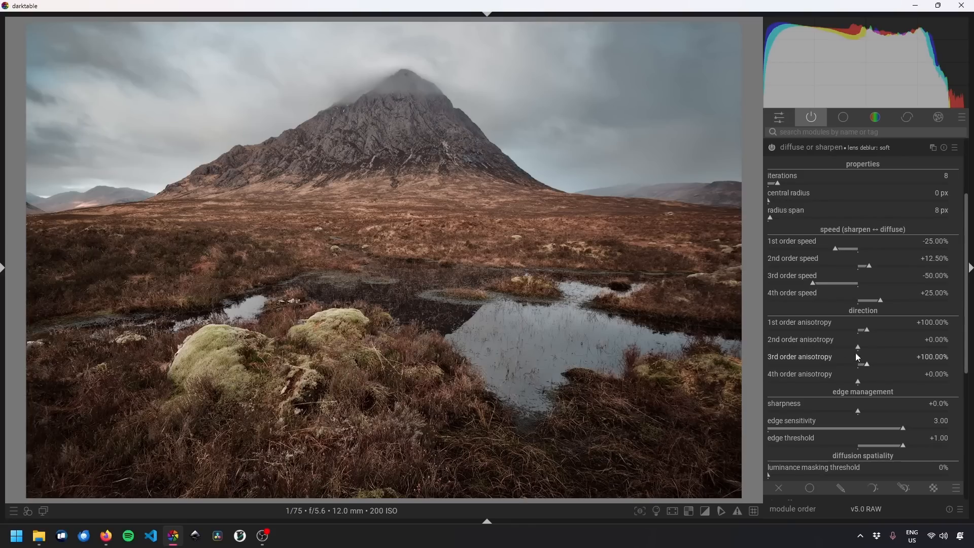
Give the lens deblur instance a drawn mask using the same shapes as exposure • vignette.
{"action": "scroll", "coordinate": [872, 385], "scroll_direction": "down", "scroll_amount": 4}
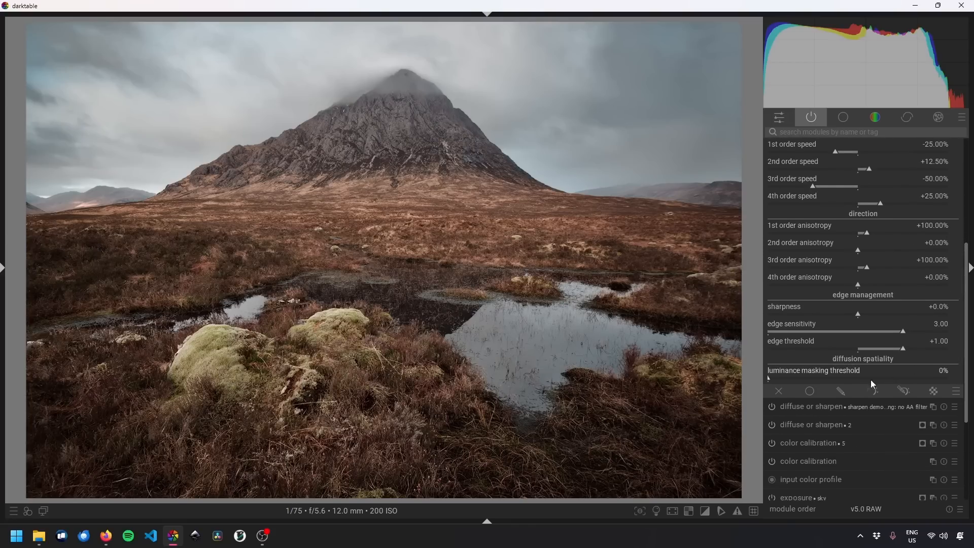
{"action": "left_click", "coordinate": [841, 391]}
{"action": "scroll", "coordinate": [927, 366], "scroll_direction": "down", "scroll_amount": 4}
{"action": "left_click", "coordinate": [921, 357]}
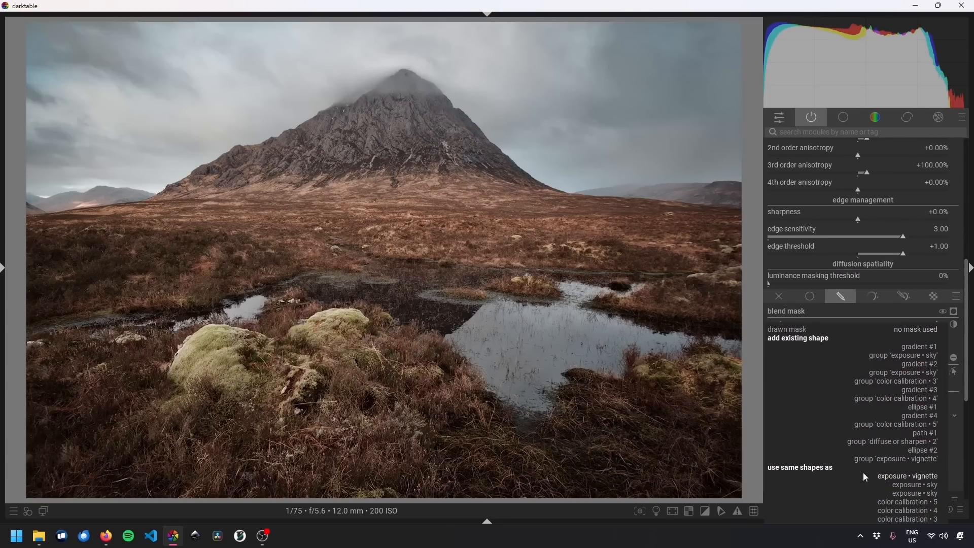
{"action": "left_click", "coordinate": [893, 476]}
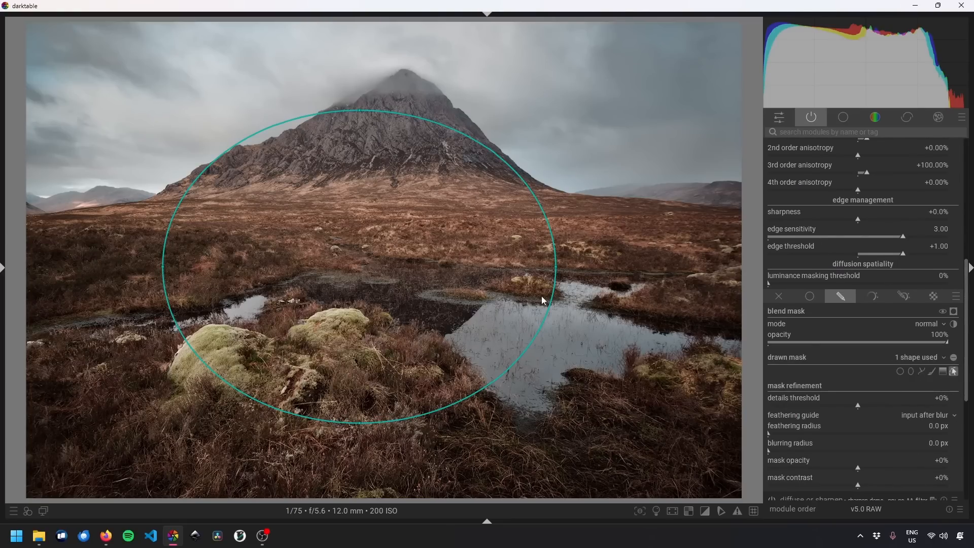
Display the lens deblur mask and shrink its ellipse horizontally and vertically around the middle of the scene.
{"action": "left_click", "coordinate": [954, 312]}
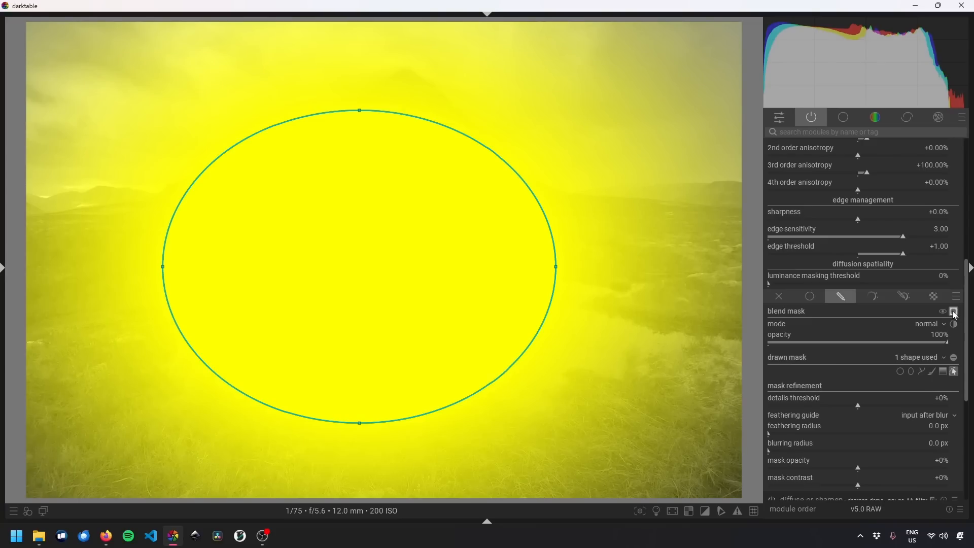
{"action": "left_click_drag", "start_coordinate": [556, 266], "coordinate": [508, 266]}
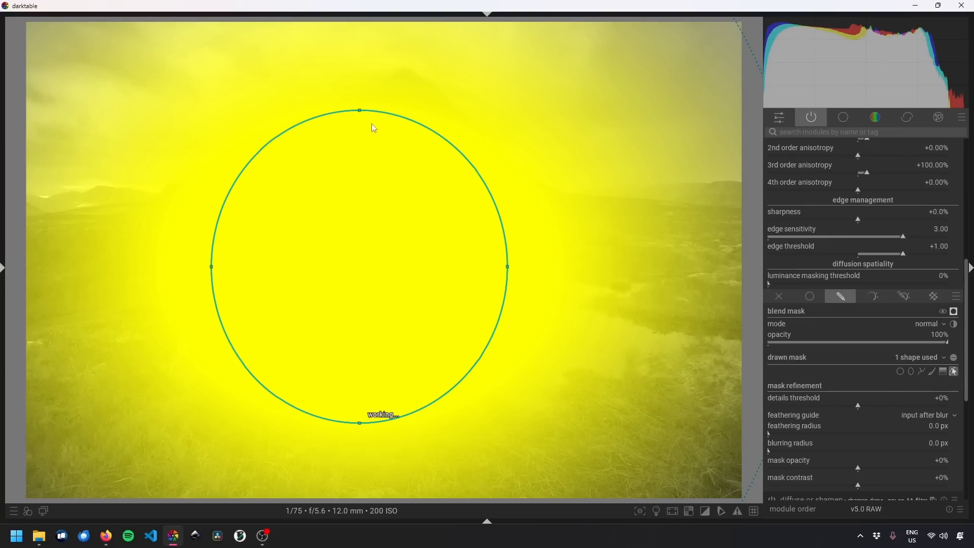
{"action": "left_click_drag", "start_coordinate": [360, 111], "coordinate": [361, 137]}
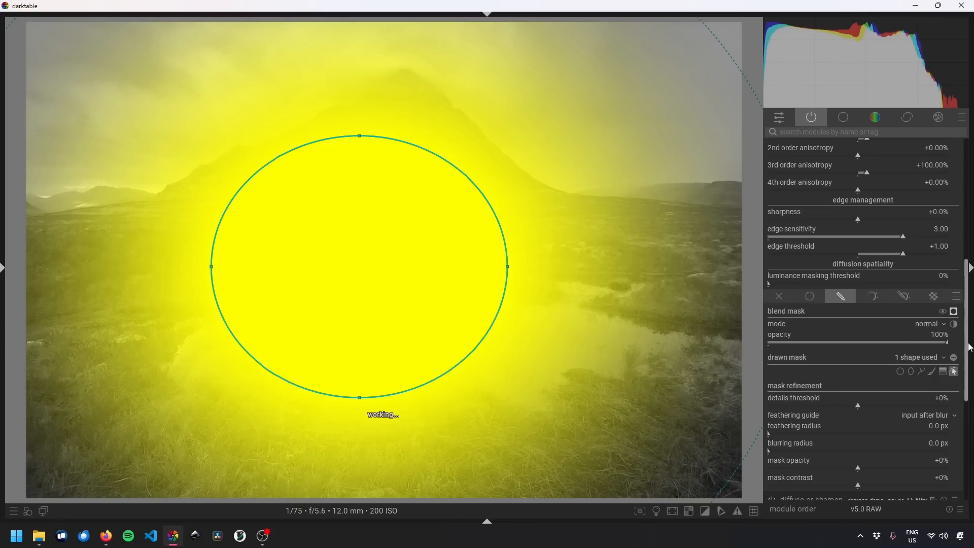
Give the "sharpen demosaicing: no AA filter" instance a drawn mask using the same shapes as diffuse or sharpen • 4.
{"action": "left_click_drag", "start_coordinate": [967, 347], "coordinate": [833, 241]}
{"action": "left_click", "coordinate": [842, 234]}
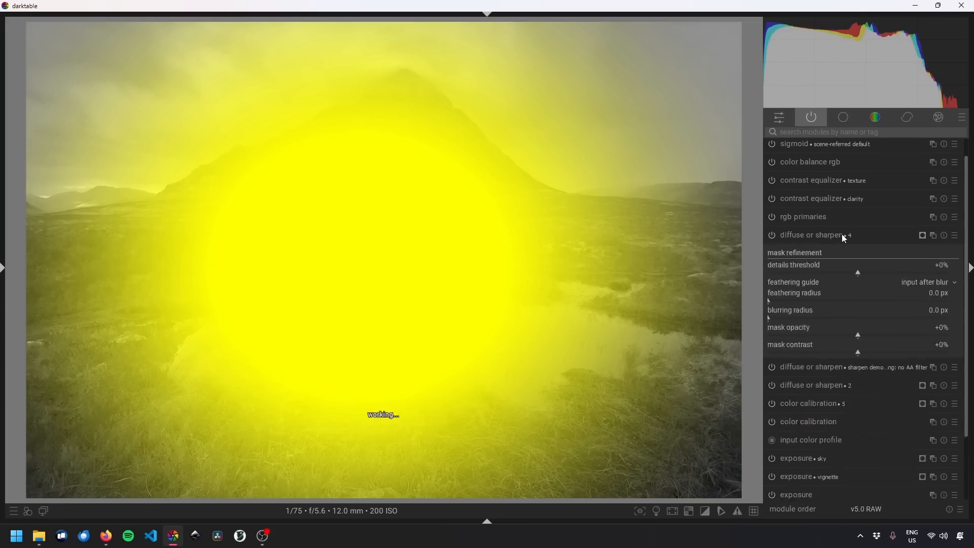
{"action": "left_click", "coordinate": [859, 249]}
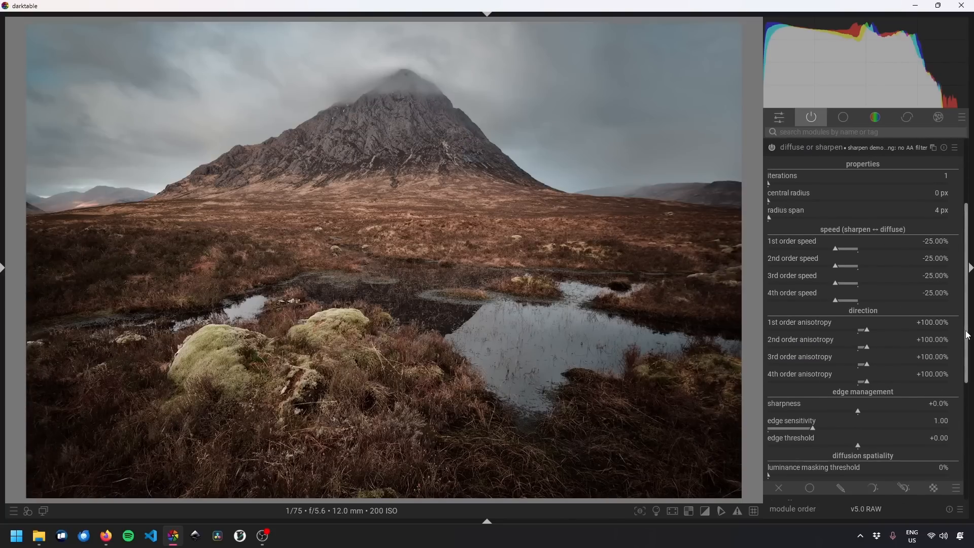
{"action": "scroll", "coordinate": [872, 382], "scroll_direction": "down", "scroll_amount": 3}
{"action": "left_click", "coordinate": [843, 399]}
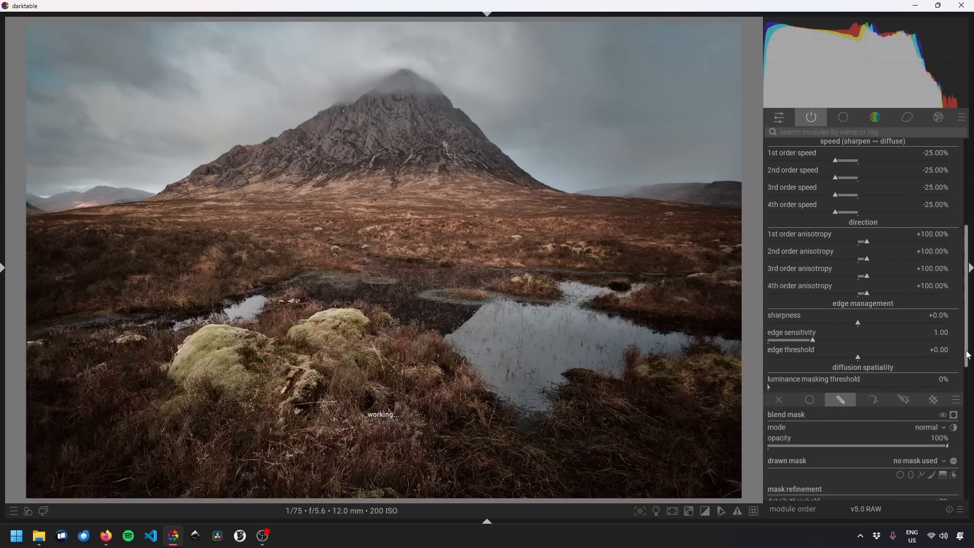
{"action": "scroll", "coordinate": [922, 379], "scroll_direction": "down", "scroll_amount": 3}
{"action": "left_click", "coordinate": [928, 339]}
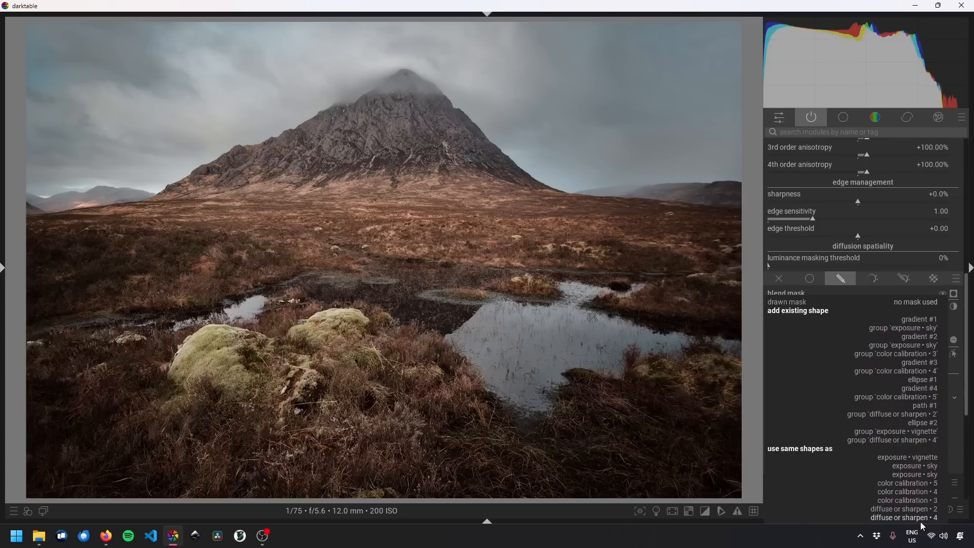
{"action": "left_click", "coordinate": [921, 522]}
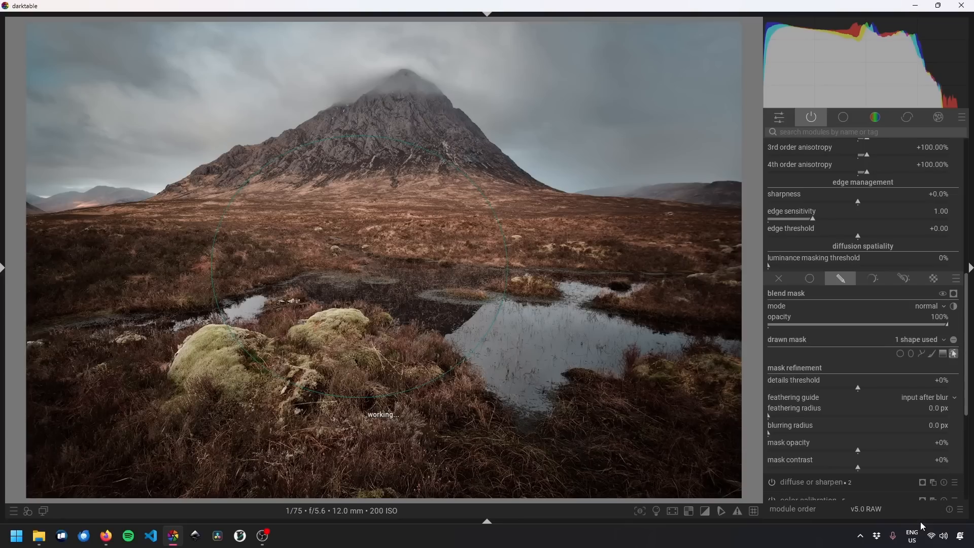
Preview the sharpening mask, then fine-tune the ellipse's position over the mossy rocks and water.
{"action": "left_click", "coordinate": [953, 294]}
{"action": "left_click", "coordinate": [954, 295]}
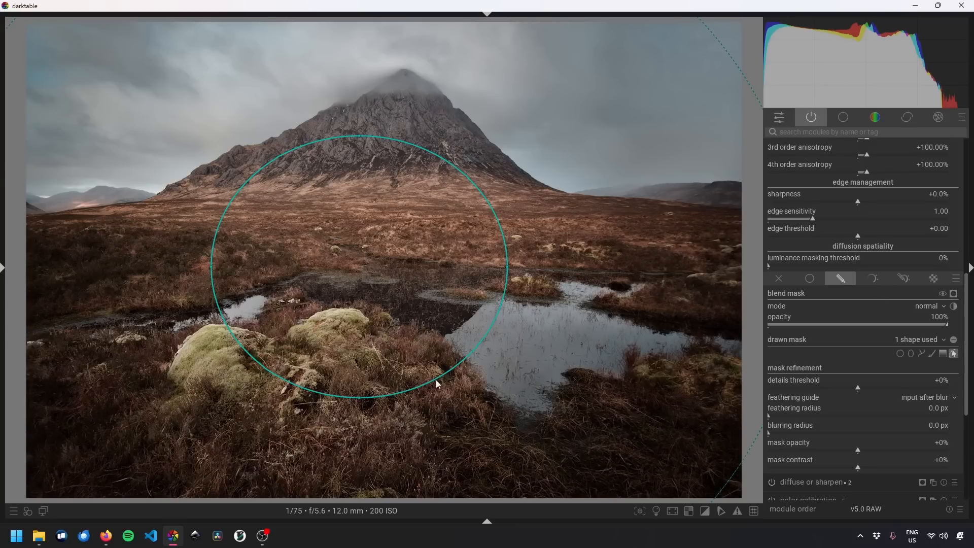
{"action": "left_click_drag", "start_coordinate": [396, 297], "coordinate": [374, 303]}
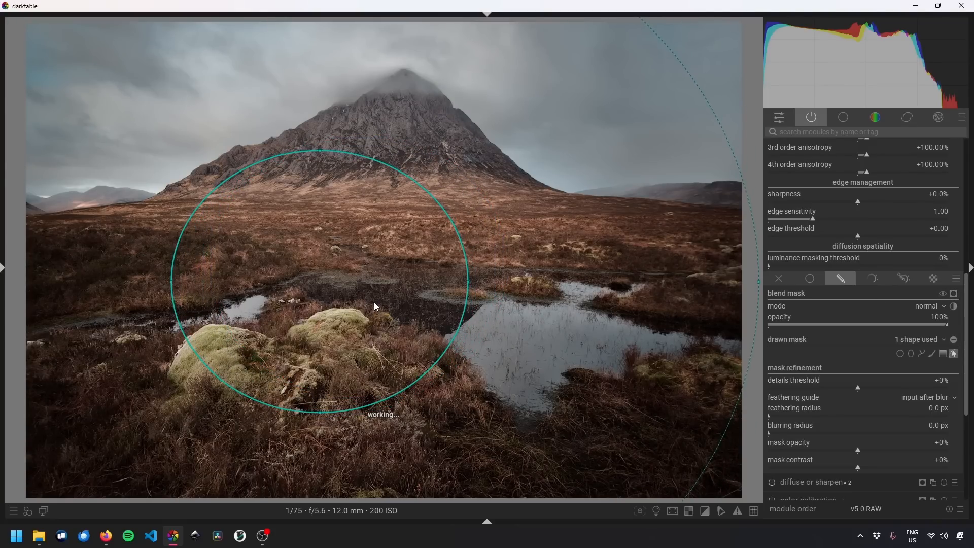
{"action": "left_click_drag", "start_coordinate": [360, 241], "coordinate": [379, 233]}
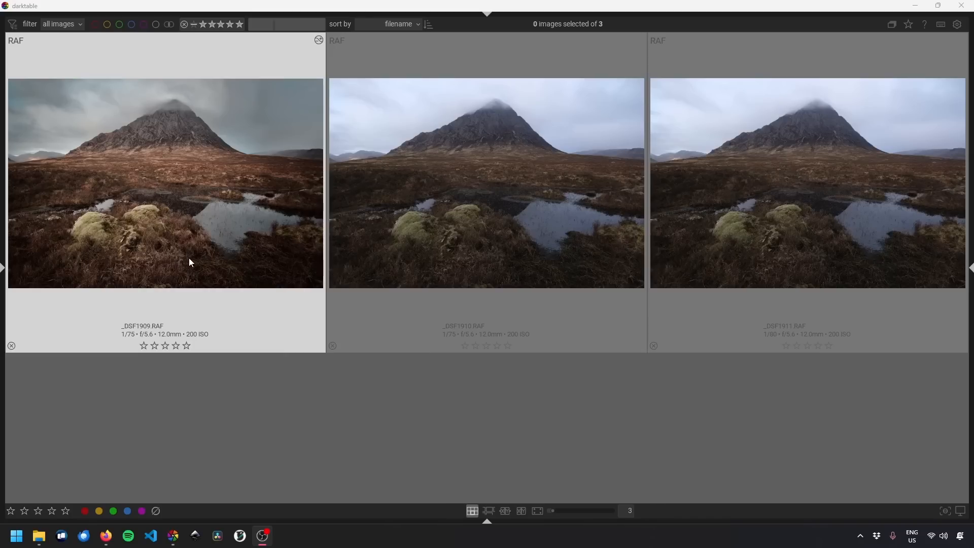
Copy the full history stack of _DSF1909.RAF and paste it onto _DSF1910.RAF and _DSF1911.RAF.
{"action": "left_click", "coordinate": [127, 228]}
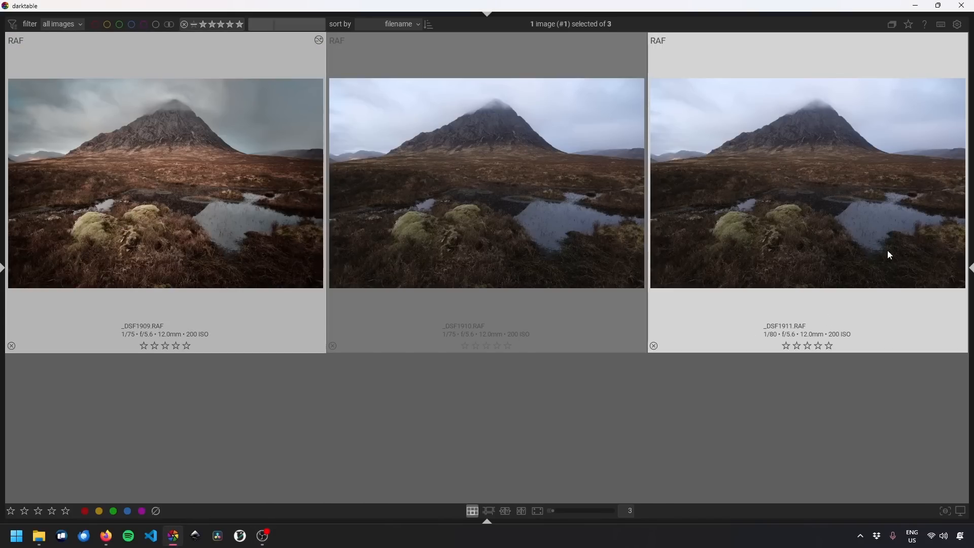
{"action": "left_click", "coordinate": [971, 266]}
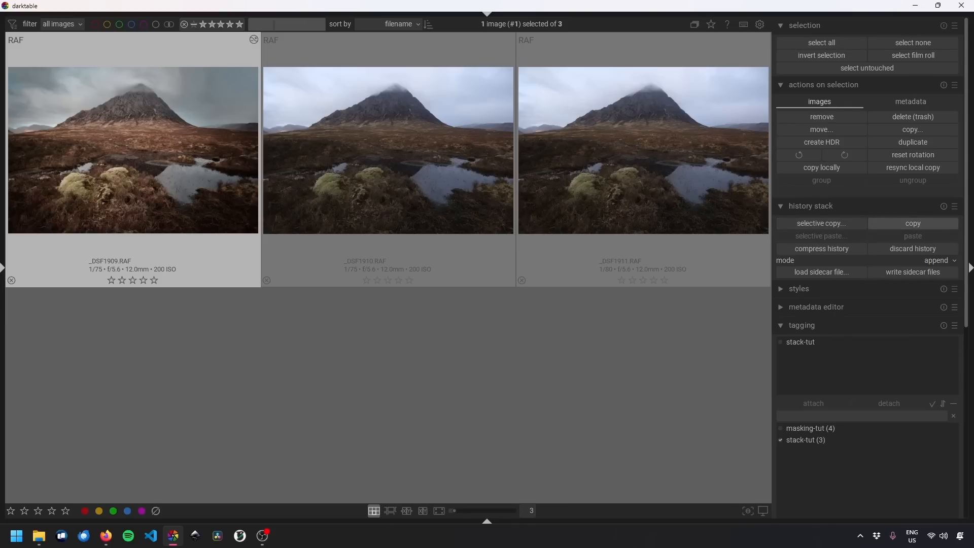
{"action": "left_click", "coordinate": [891, 222]}
{"action": "left_click", "coordinate": [459, 221]}
{"action": "left_click", "coordinate": [621, 237], "text": "ctrl"}
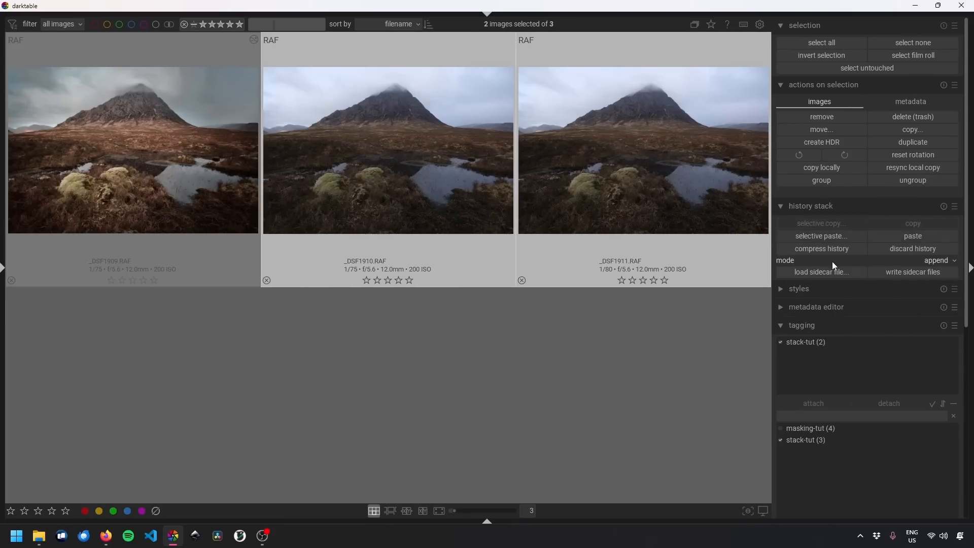
{"action": "left_click", "coordinate": [885, 233]}
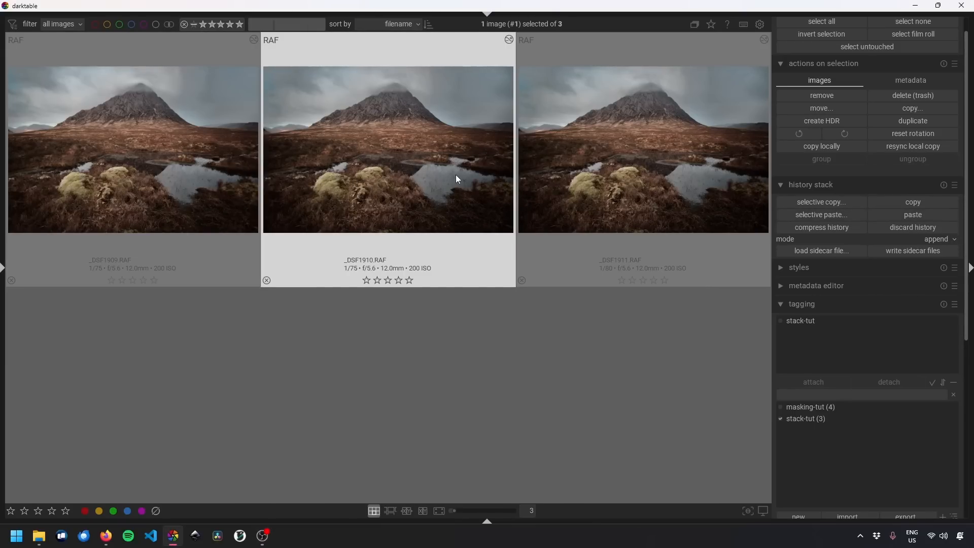
Open _DSF1910.RAF for editing, enable lens correction, and return to the image overview.
{"action": "double_click", "coordinate": [456, 176]}
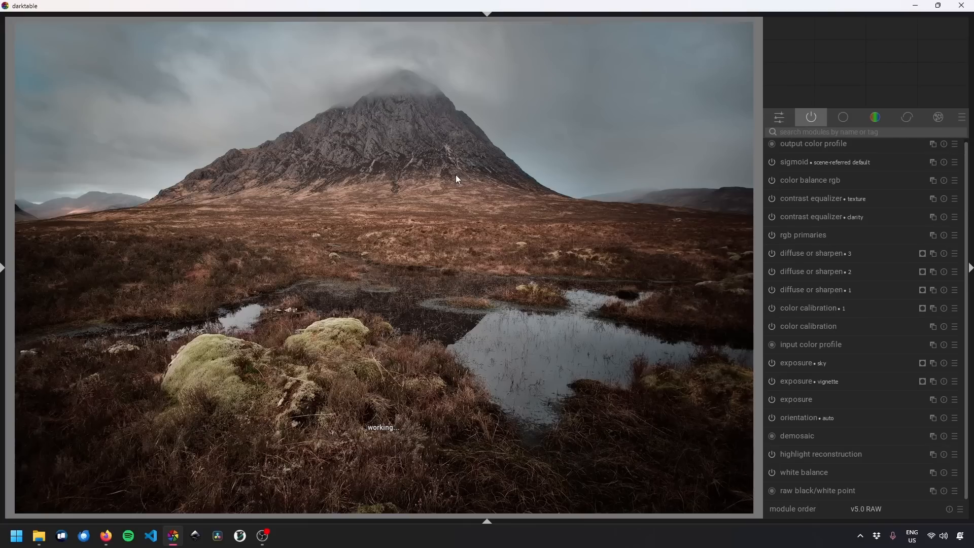
{"action": "left_click", "coordinate": [789, 131]}
{"action": "type", "text": "lens"}
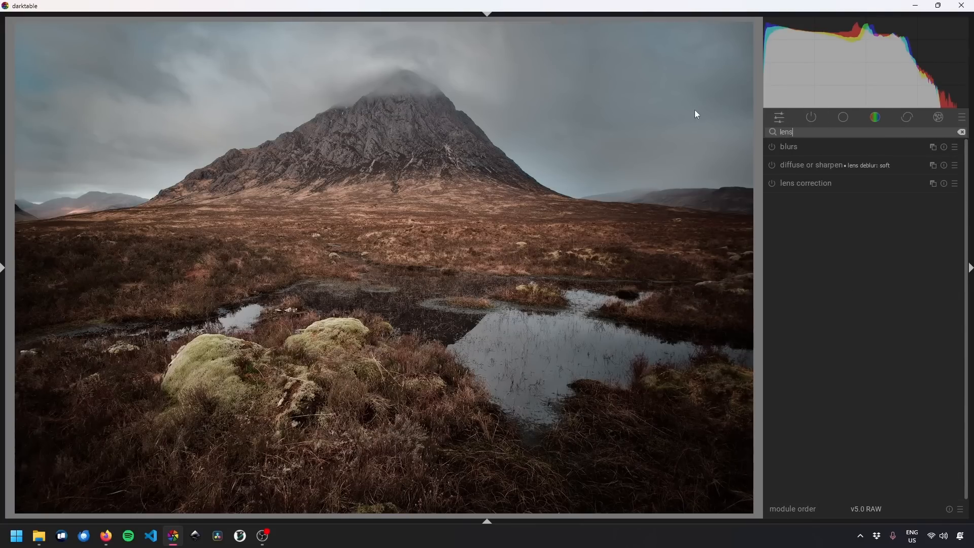
{"action": "left_click", "coordinate": [772, 185]}
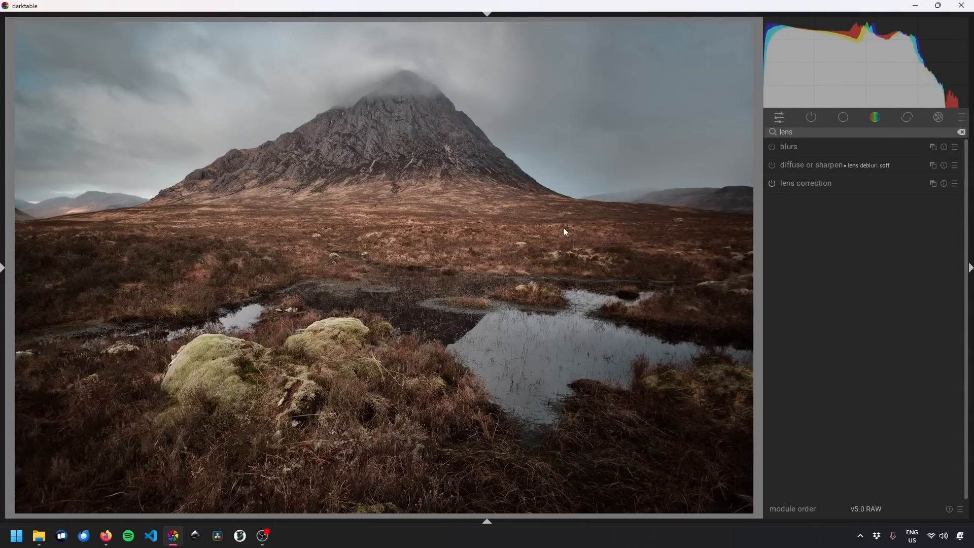
{"action": "key", "text": "l"}
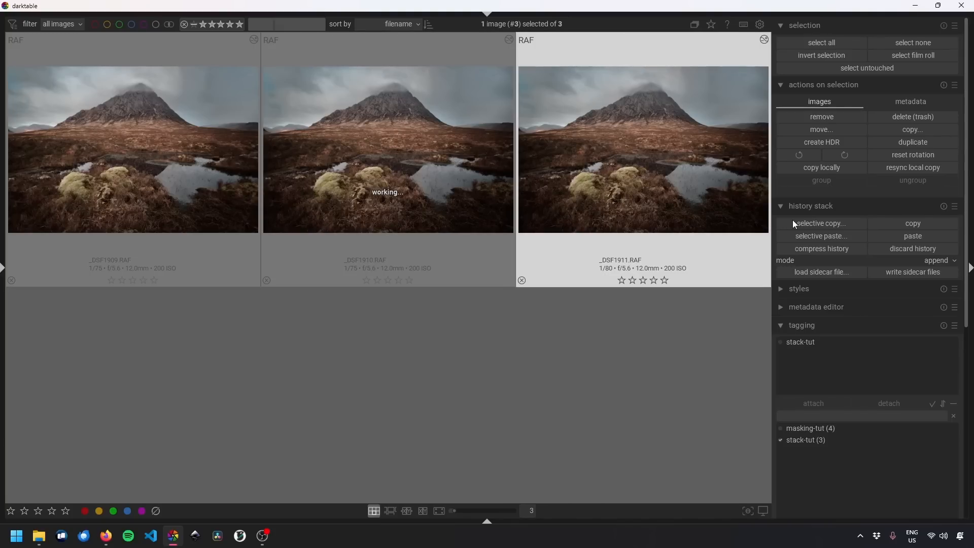
Enable lens correction on _DSF1911.RAF as well and return to the image overview.
{"action": "double_click", "coordinate": [717, 200]}
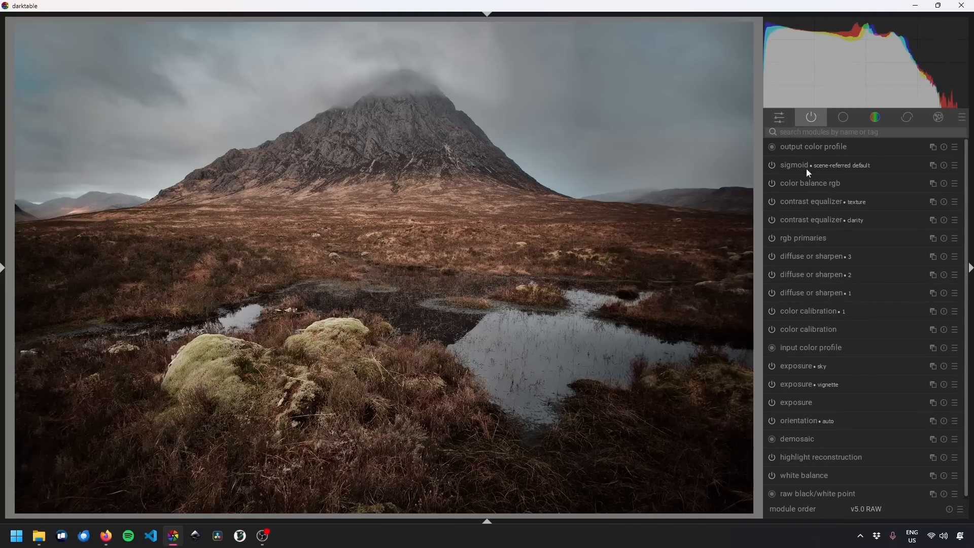
{"action": "type", "text": "lens"}
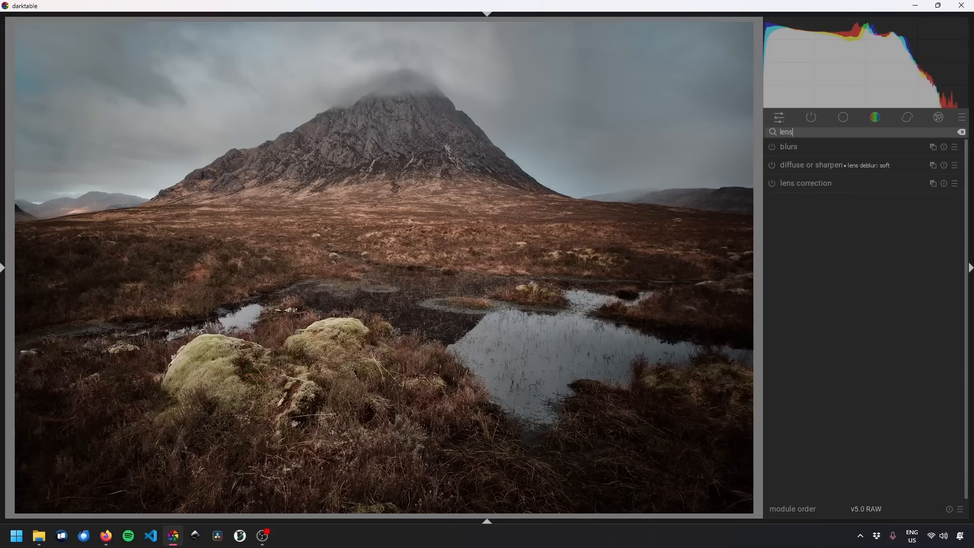
{"action": "left_click", "coordinate": [774, 184]}
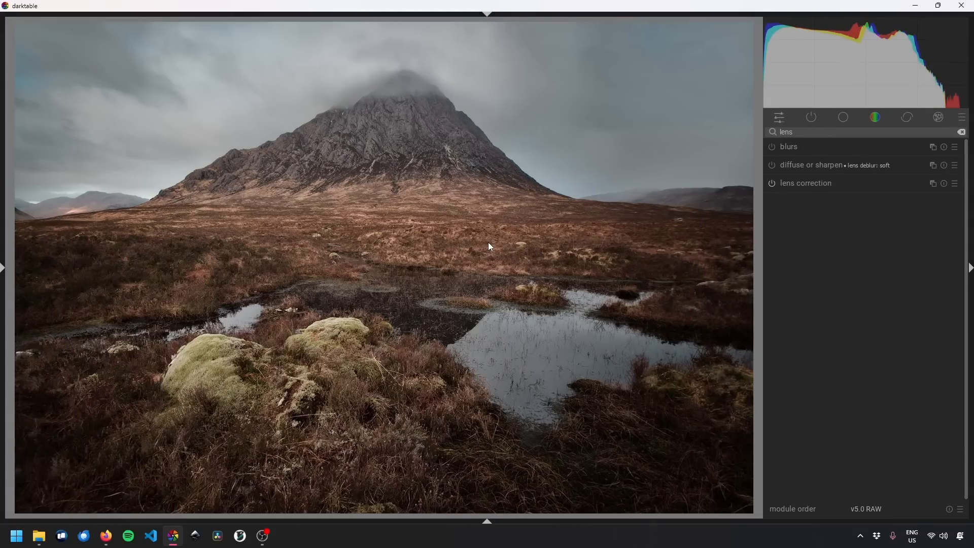
{"action": "key", "text": "l"}
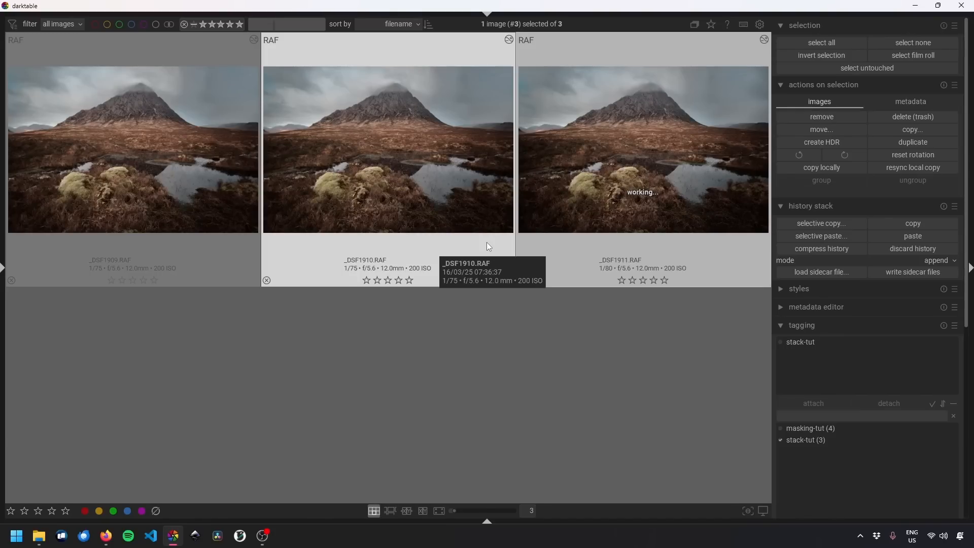
Select all three RAF images and export them to the focusstack folder as 16-bit TIFF files.
{"action": "left_click", "coordinate": [239, 264]}
{"action": "left_click", "coordinate": [614, 245], "text": "shift"}
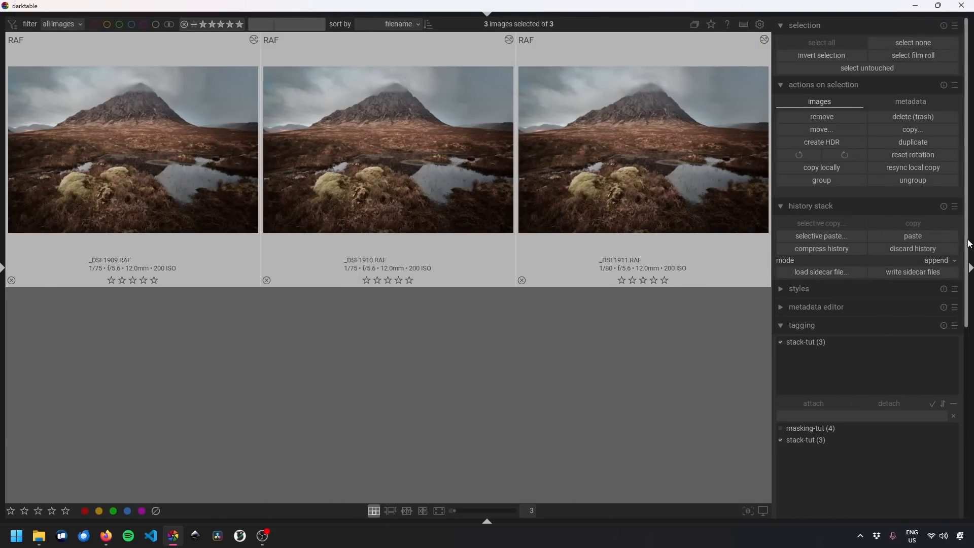
{"action": "left_click_drag", "start_coordinate": [971, 243], "coordinate": [972, 429]}
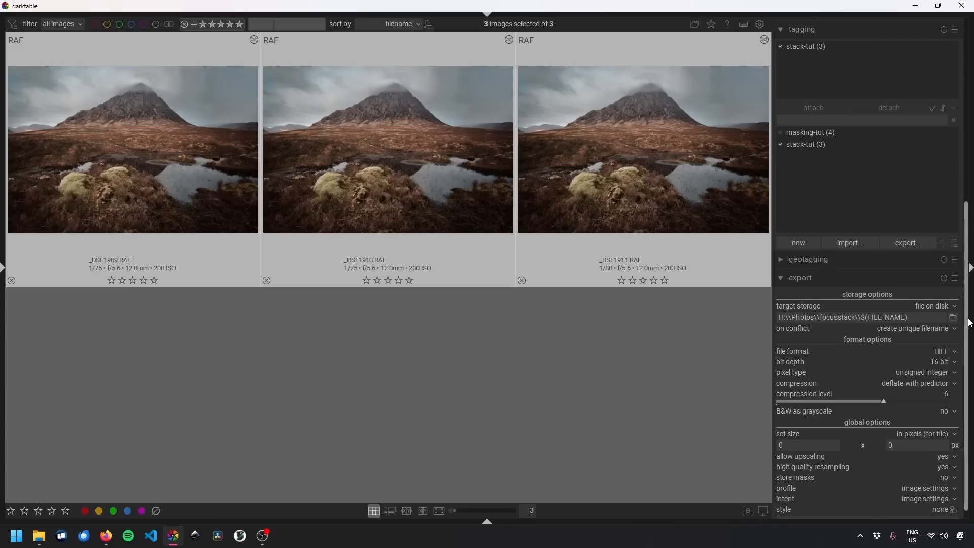
{"action": "scroll", "coordinate": [967, 345], "scroll_direction": "down", "scroll_amount": 1}
{"action": "left_click", "coordinate": [882, 514]}
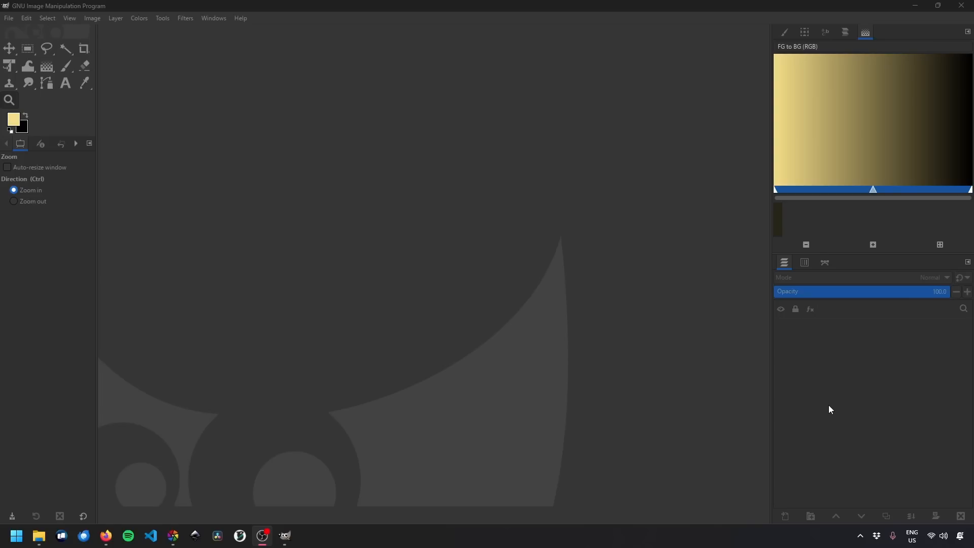
Switch to GIMP and open _DSF1909.tif, _DSF1910.tif and _DSF1911.tif from the focusstack folder as layers of one image.
{"action": "left_click", "coordinate": [196, 18]}
{"action": "left_click", "coordinate": [9, 19]}
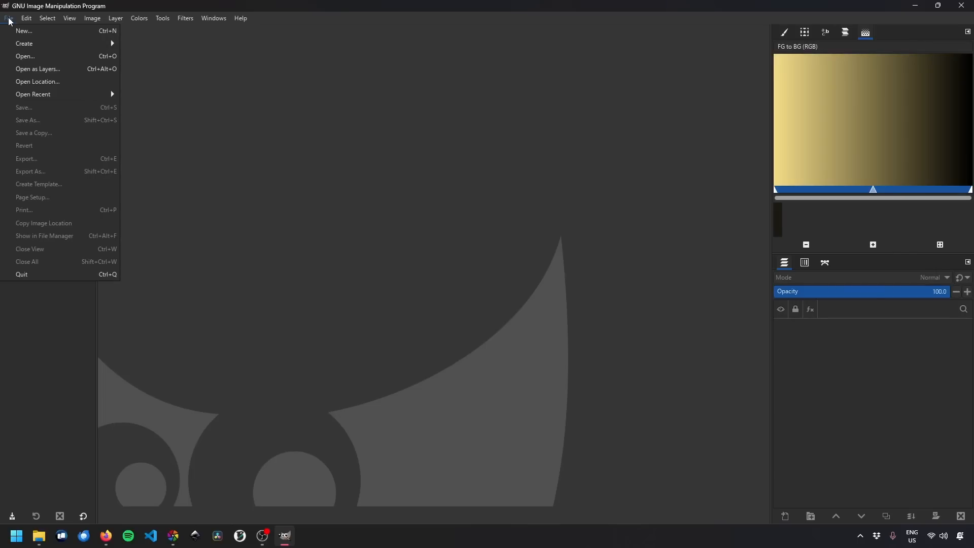
{"action": "left_click", "coordinate": [37, 75]}
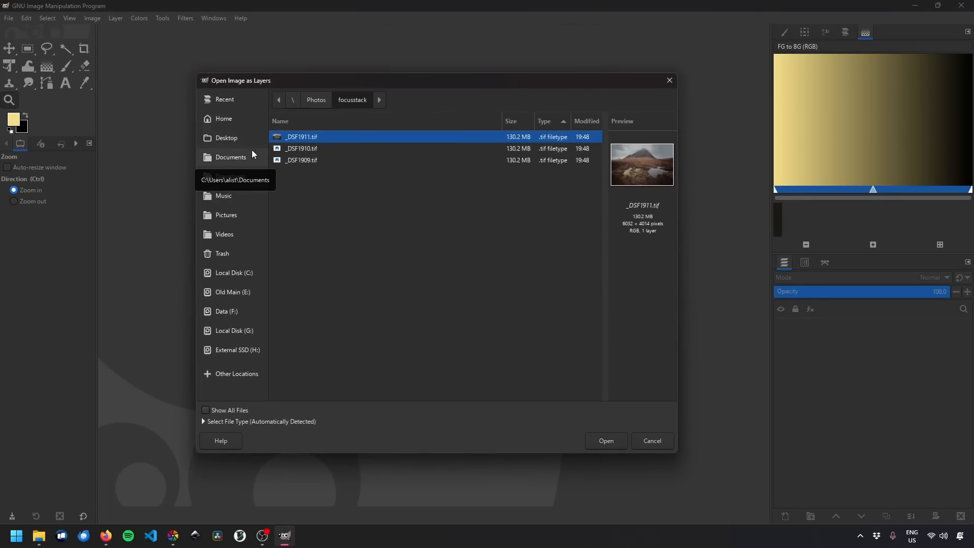
{"action": "left_click", "coordinate": [315, 161], "text": "ctrl"}
{"action": "left_click", "coordinate": [320, 151], "text": "ctrl"}
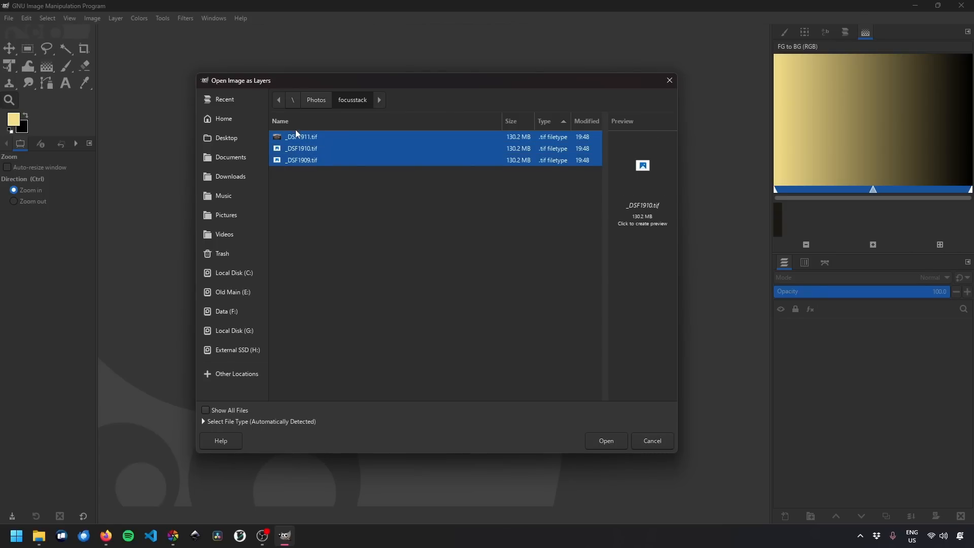
{"action": "left_click", "coordinate": [608, 439]}
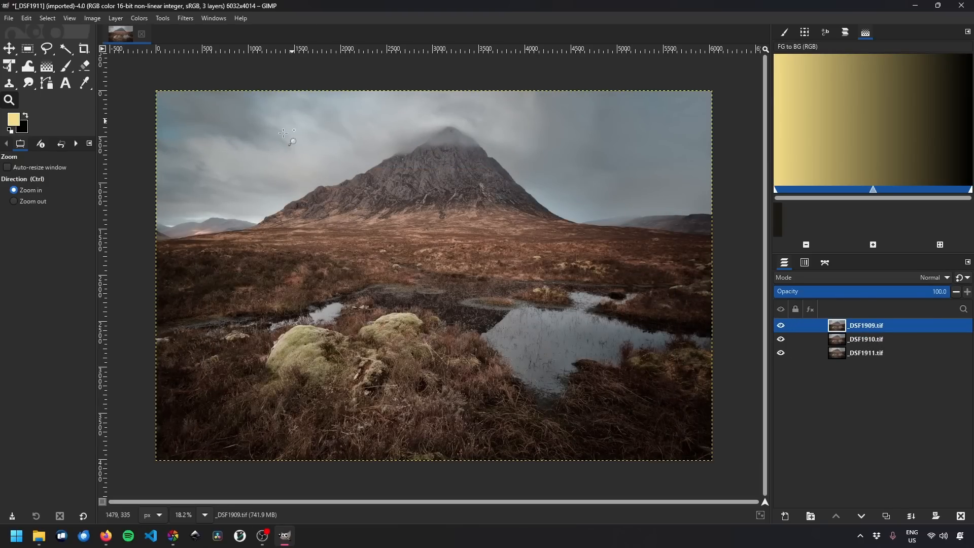
Toggle the visibility of the _DSF1910.tif and _DSF1909.tif layers repeatedly to compare how the three frames line up.
{"action": "left_click", "coordinate": [781, 339]}
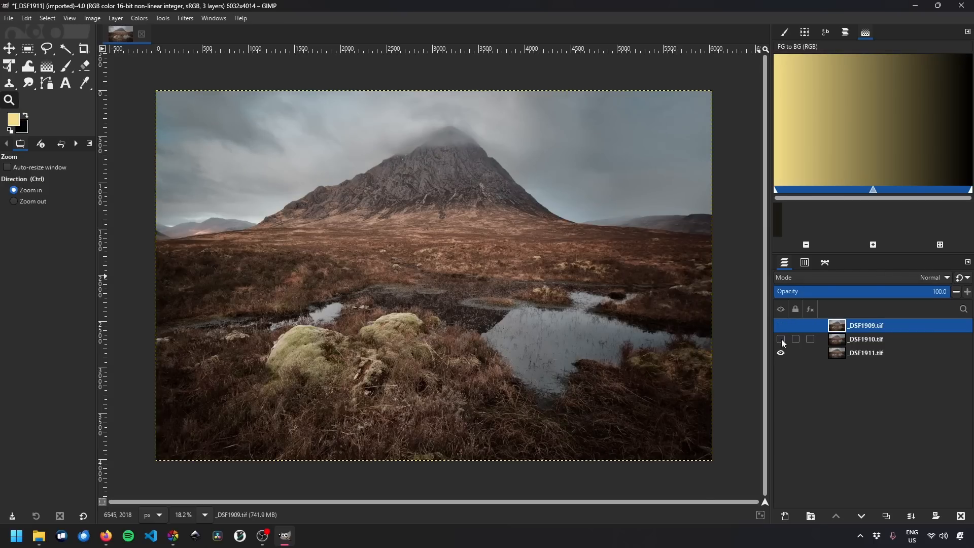
{"action": "left_click", "coordinate": [781, 326]}
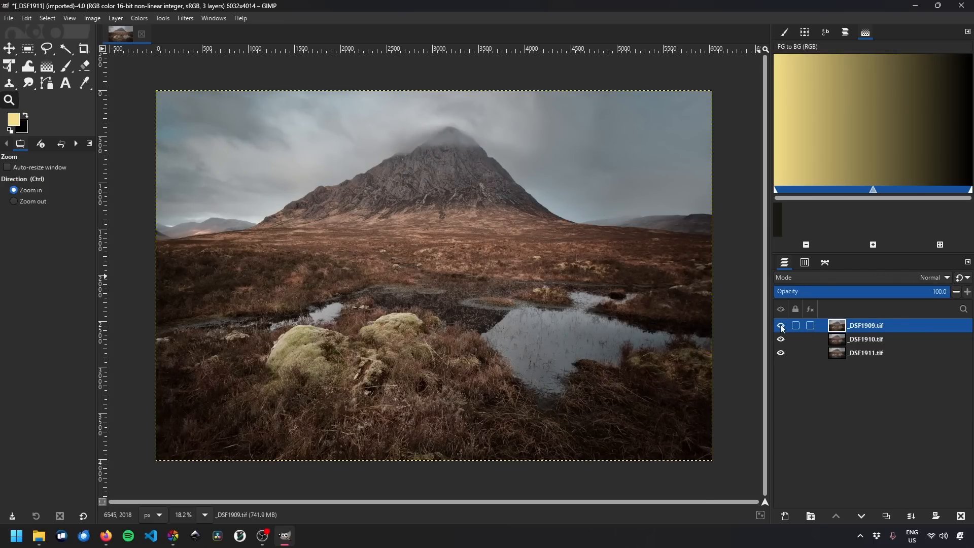
{"action": "left_click", "coordinate": [781, 339]}
{"action": "left_click", "coordinate": [781, 326]}
{"action": "left_click", "coordinate": [781, 339]}
{"action": "left_click", "coordinate": [781, 326]}
{"action": "left_click", "coordinate": [781, 339]}
{"action": "left_click", "coordinate": [781, 325]}
{"action": "left_click", "coordinate": [783, 339]}
{"action": "left_click", "coordinate": [781, 325]}
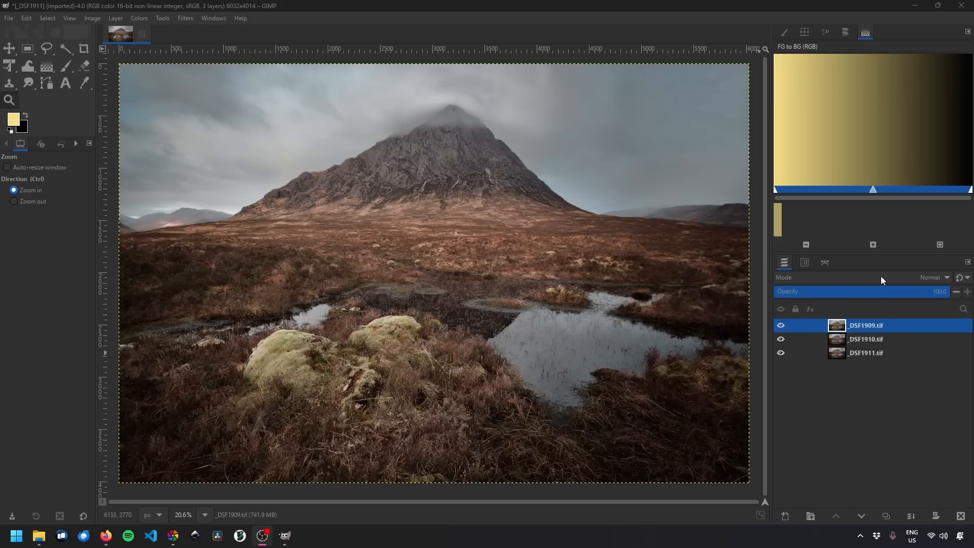
Set the _DSF1909.tif layer's blend mode to Difference to check its alignment with the layer below, and activate the Move tool.
{"action": "left_click", "coordinate": [910, 278]}
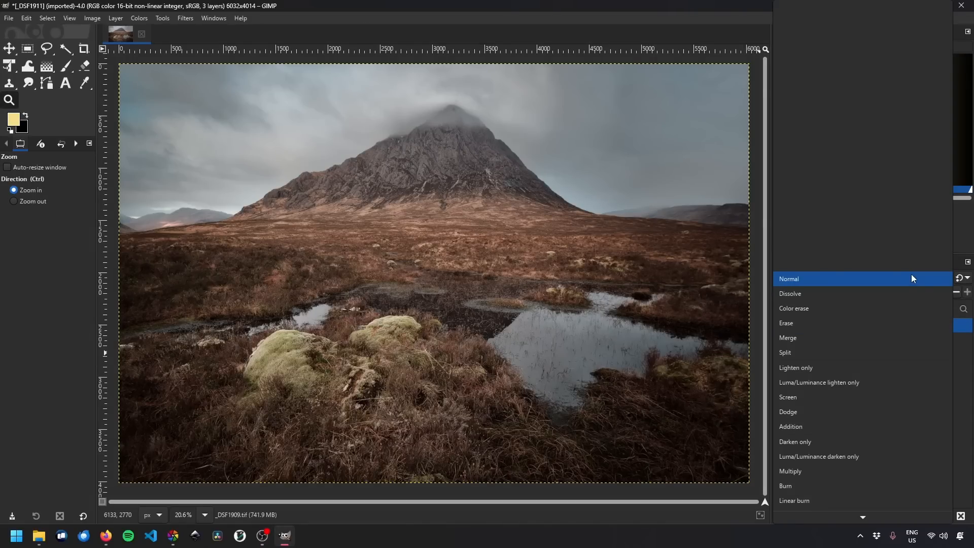
{"action": "scroll", "coordinate": [876, 381], "scroll_direction": "down", "scroll_amount": 5}
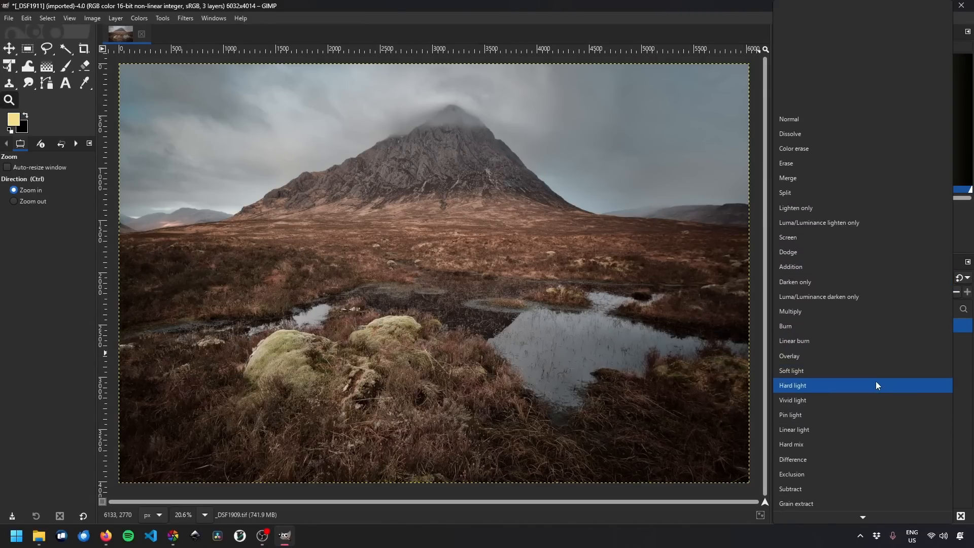
{"action": "scroll", "coordinate": [876, 381], "scroll_direction": "down", "scroll_amount": 2}
{"action": "left_click", "coordinate": [849, 411]}
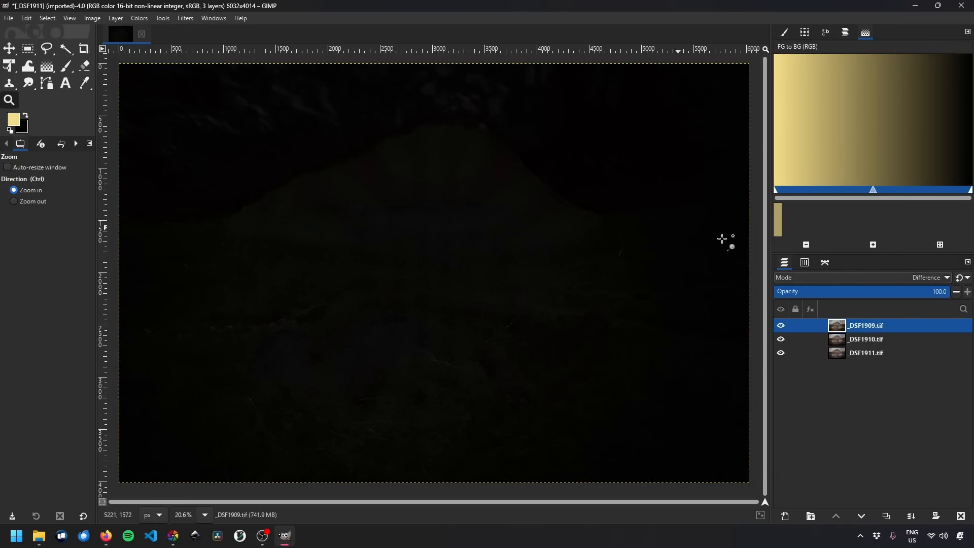
{"action": "key", "text": "m"}
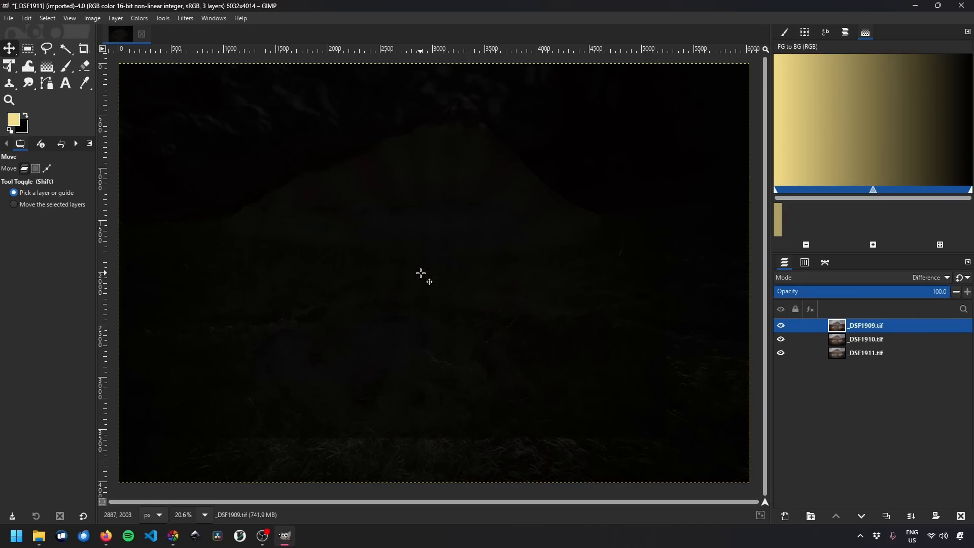
Hide the _DSF1909.tif layer and set _DSF1910.tif to Difference mode to check its alignment against _DSF1911.tif.
{"action": "left_click", "coordinate": [781, 325]}
{"action": "key", "text": "Page_Down"}
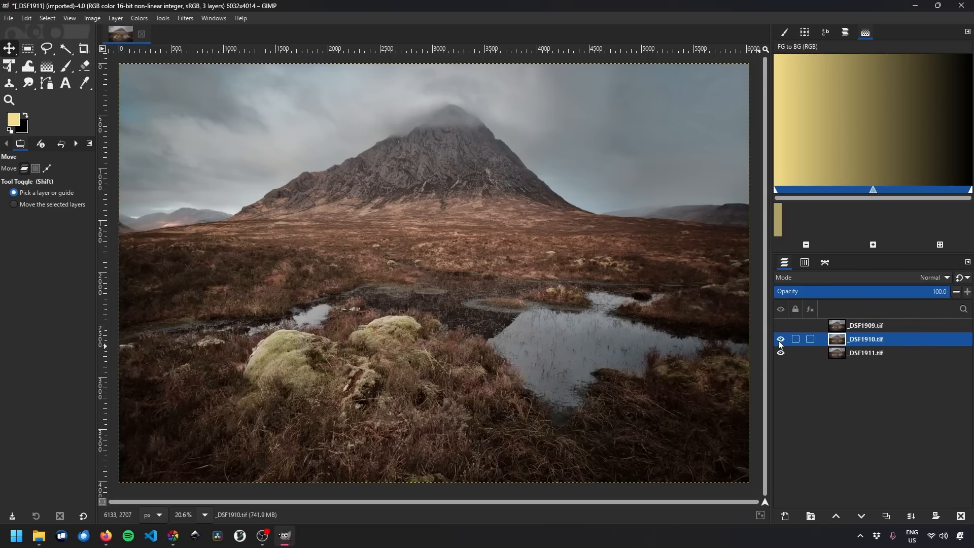
{"action": "left_click", "coordinate": [832, 278]}
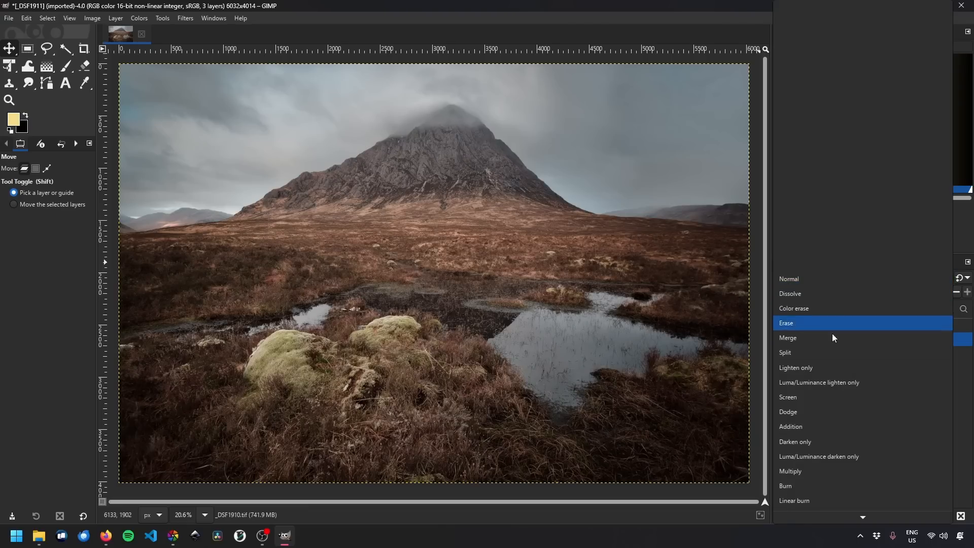
{"action": "scroll", "coordinate": [839, 435], "scroll_direction": "down", "scroll_amount": 5}
{"action": "scroll", "coordinate": [840, 435], "scroll_direction": "down", "scroll_amount": 3}
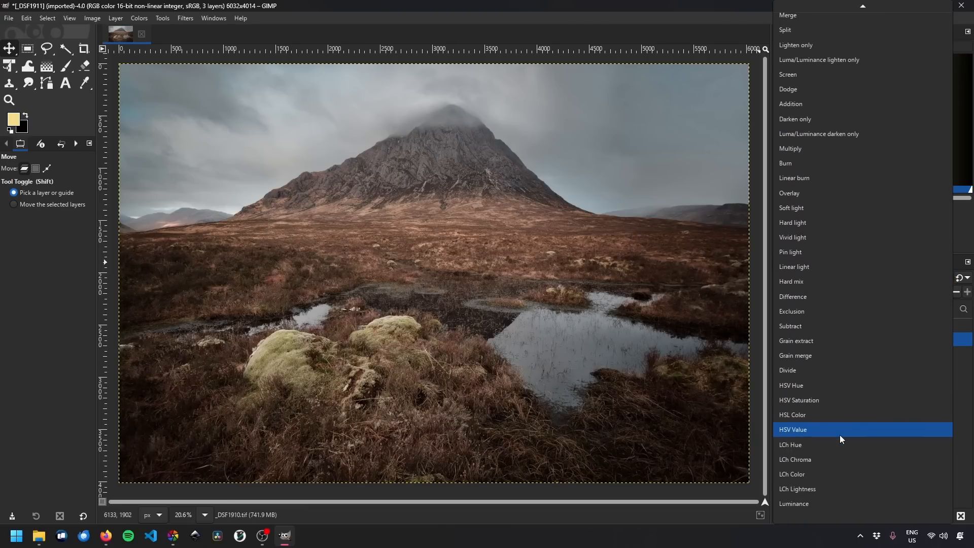
{"action": "left_click", "coordinate": [811, 296]}
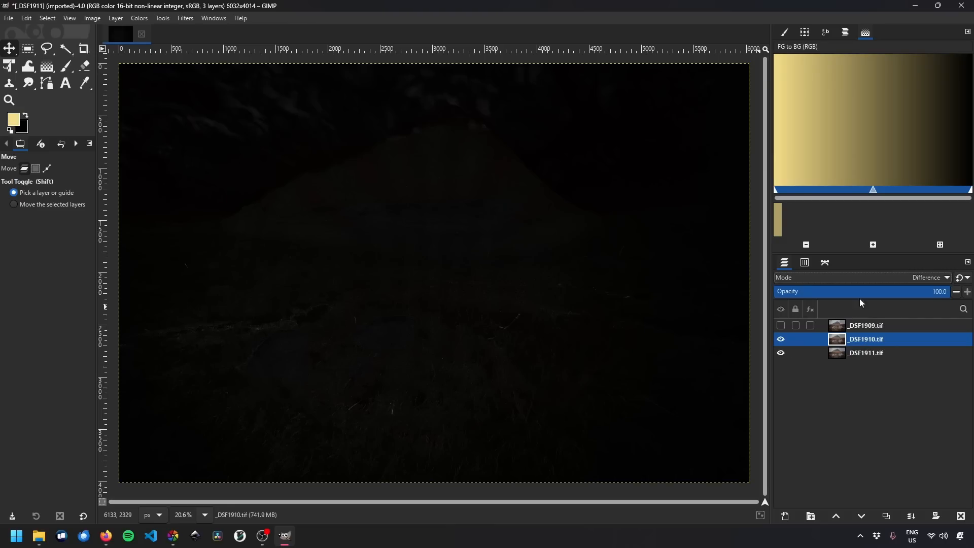
Return _DSF1910.tif to Normal mode, then show _DSF1909.tif again and set it back to Normal as well.
{"action": "left_click", "coordinate": [867, 278]}
{"action": "scroll", "coordinate": [862, 214], "scroll_direction": "up", "scroll_amount": 5}
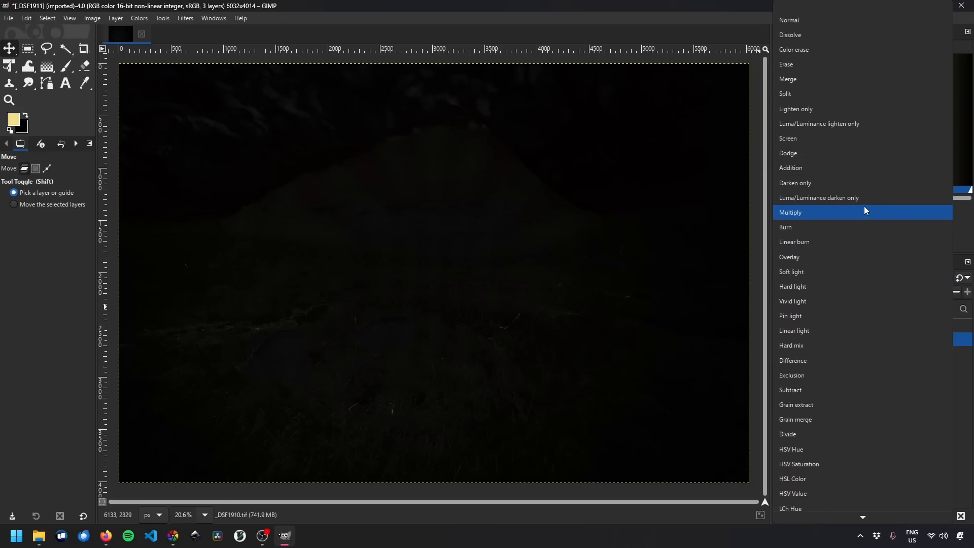
{"action": "left_click", "coordinate": [851, 38]}
{"action": "left_click", "coordinate": [873, 325]}
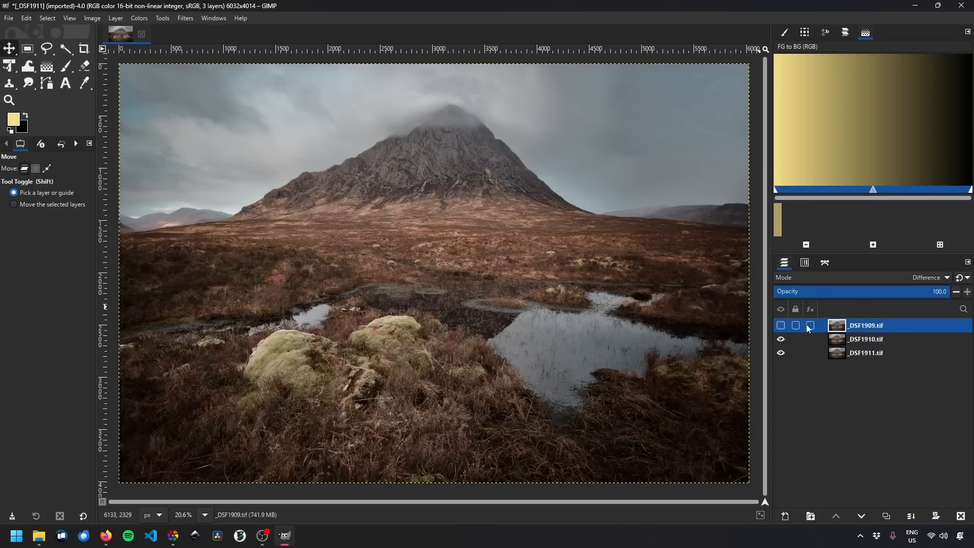
{"action": "left_click", "coordinate": [781, 325]}
{"action": "left_click", "coordinate": [841, 277]}
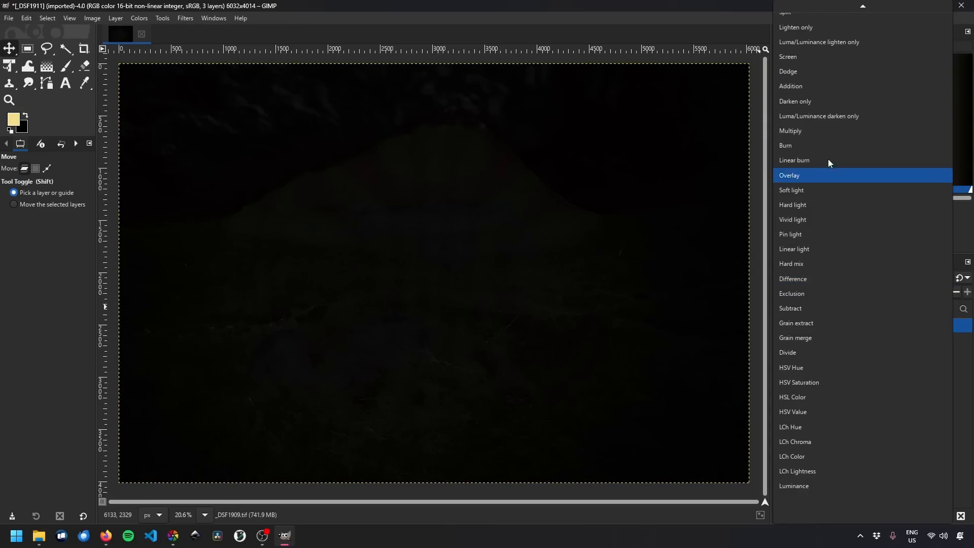
{"action": "scroll", "coordinate": [829, 160], "scroll_direction": "up", "scroll_amount": 3}
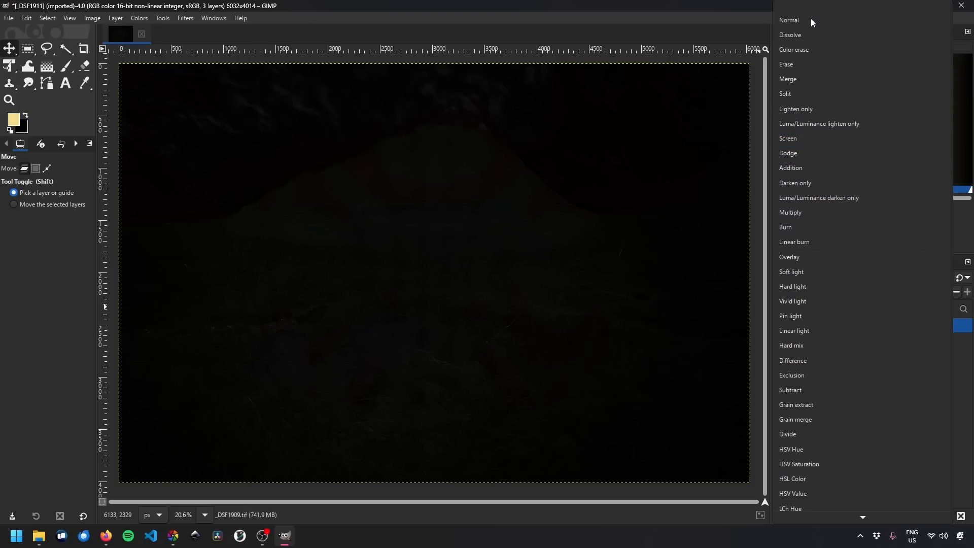
{"action": "left_click", "coordinate": [792, 19]}
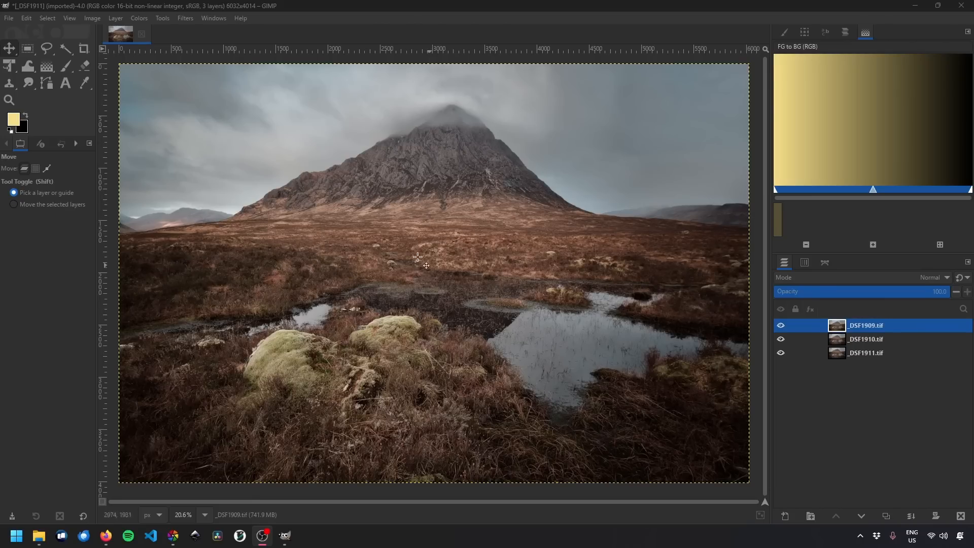
Run the G'MIC-Qt Align Layers filter on all layers with Rigid alignment, smoothness 0.7 and in-place output.
{"action": "left_click", "coordinate": [183, 18]}
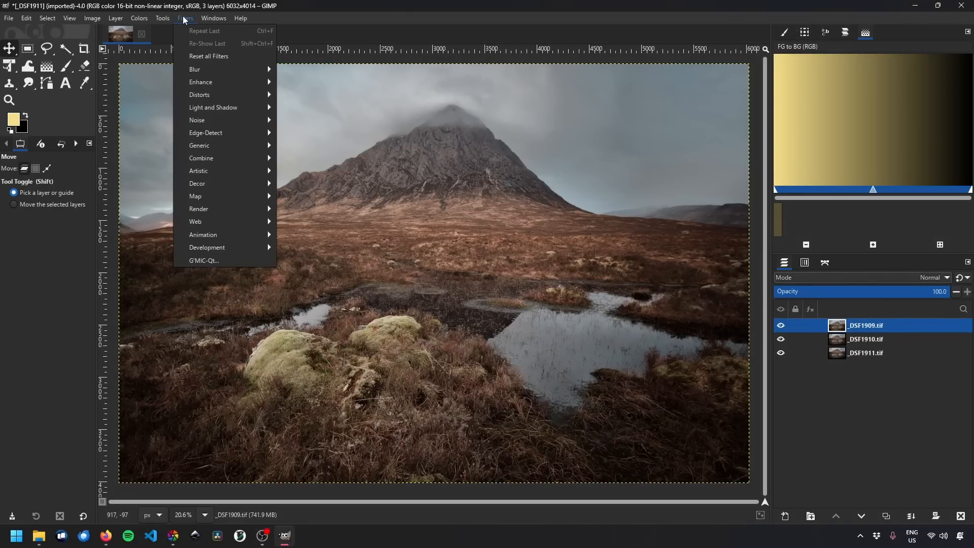
{"action": "left_click", "coordinate": [211, 261]}
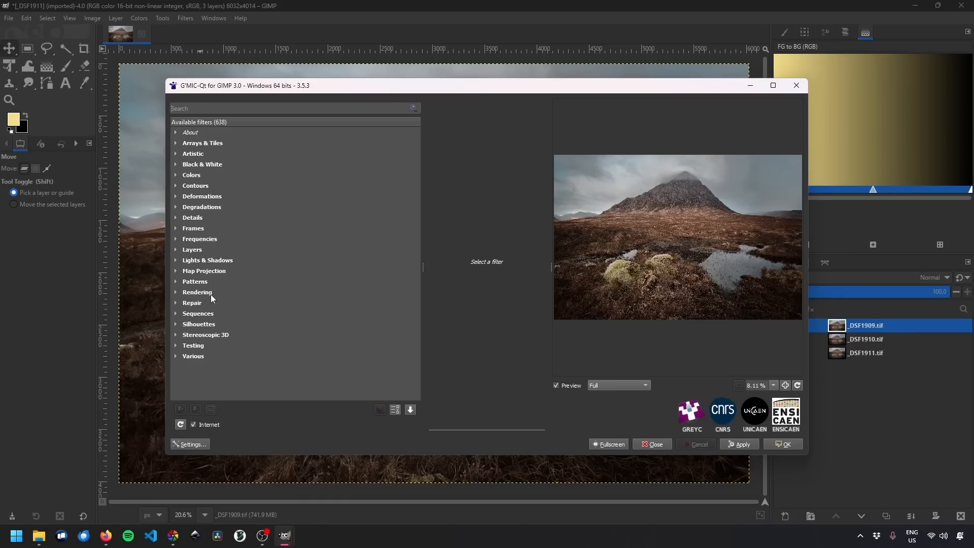
{"action": "left_click", "coordinate": [175, 250]}
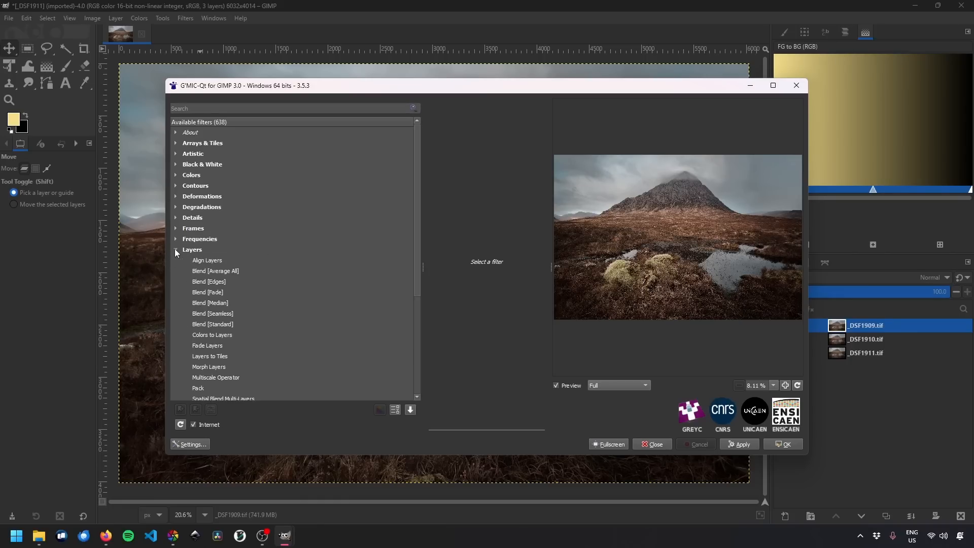
{"action": "left_click", "coordinate": [206, 261]}
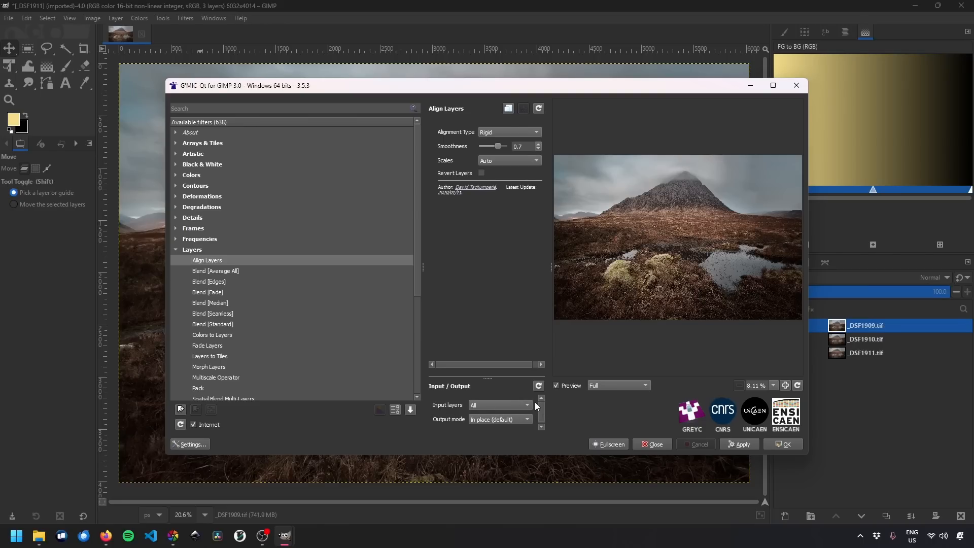
{"action": "left_click", "coordinate": [510, 419]}
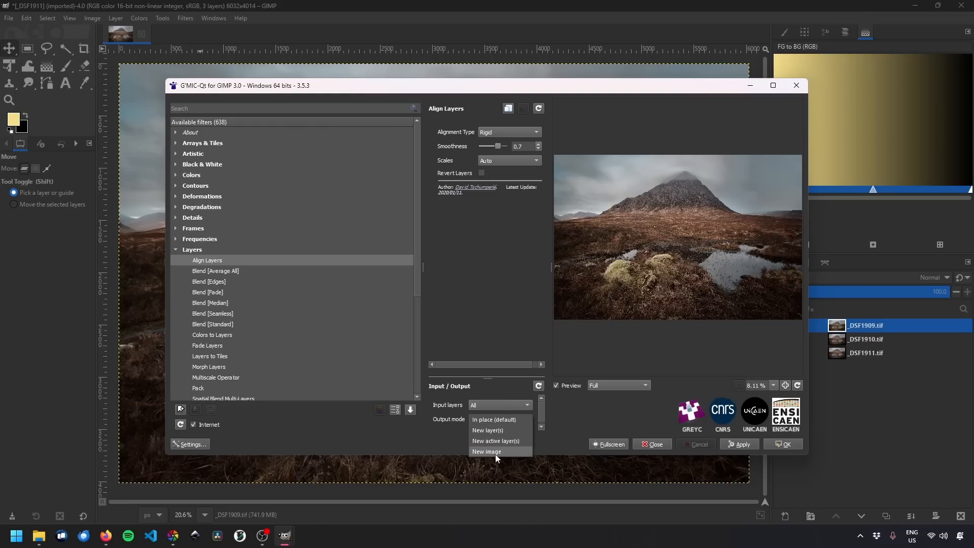
{"action": "left_click", "coordinate": [503, 422]}
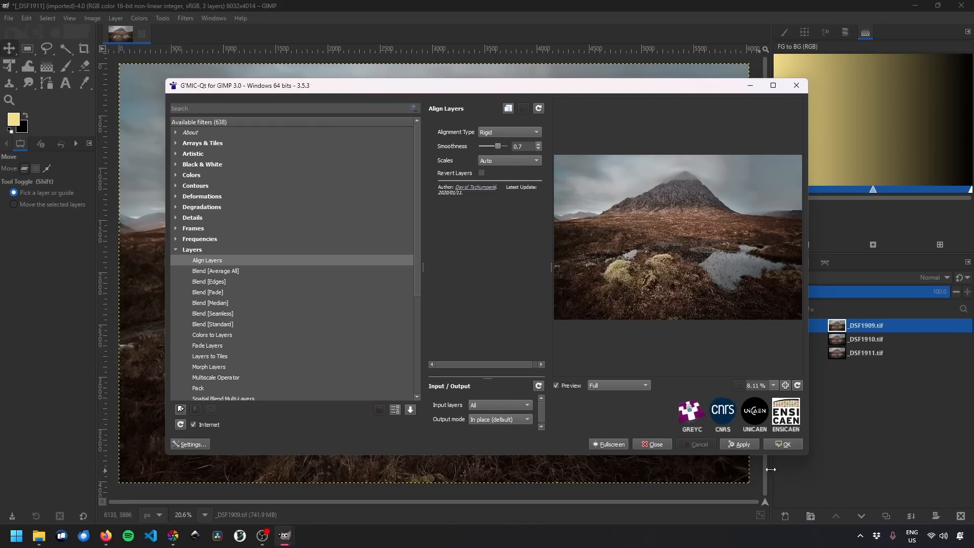
{"action": "left_click", "coordinate": [778, 445]}
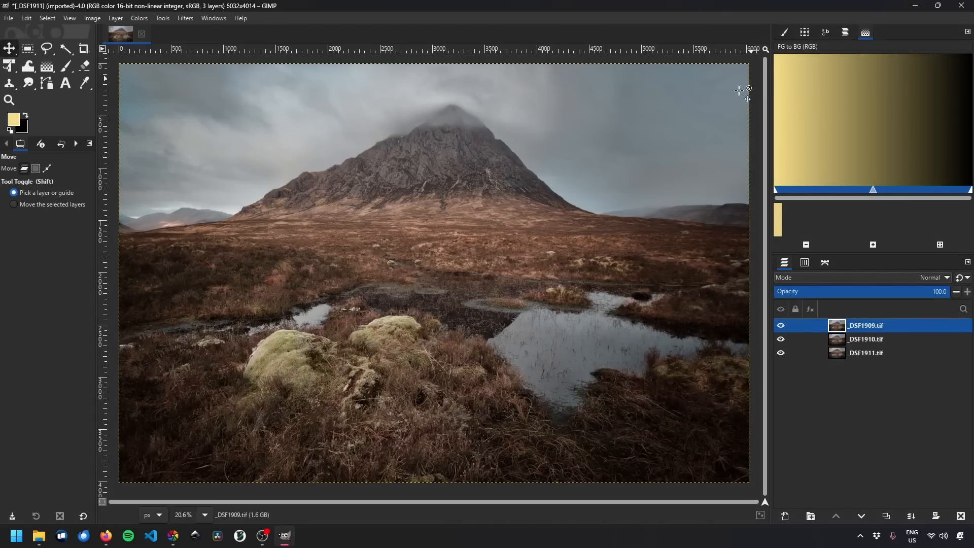
Recheck the alignment by setting _DSF1909.tif to Difference mode, then return it to Normal and keep that layer selected.
{"action": "left_click", "coordinate": [845, 277]}
{"action": "scroll", "coordinate": [827, 385], "scroll_direction": "down", "scroll_amount": 3}
{"action": "scroll", "coordinate": [829, 386], "scroll_direction": "down", "scroll_amount": 5}
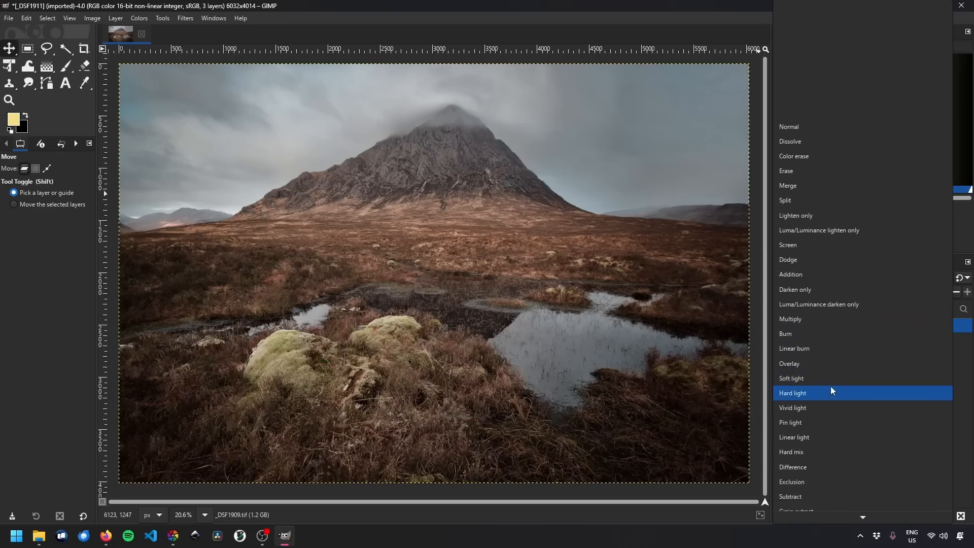
{"action": "left_click", "coordinate": [830, 386]}
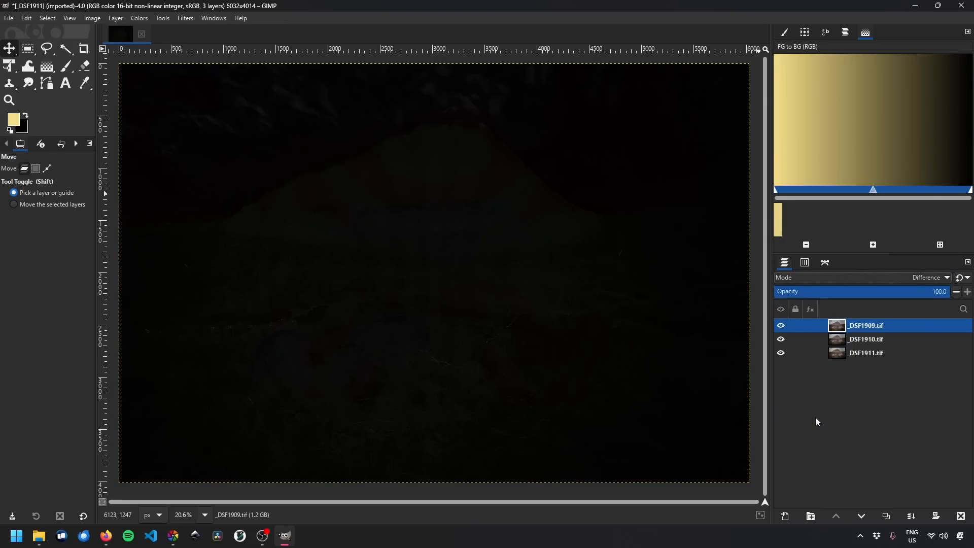
{"action": "left_click", "coordinate": [838, 276]}
{"action": "scroll", "coordinate": [835, 257], "scroll_direction": "up", "scroll_amount": 3}
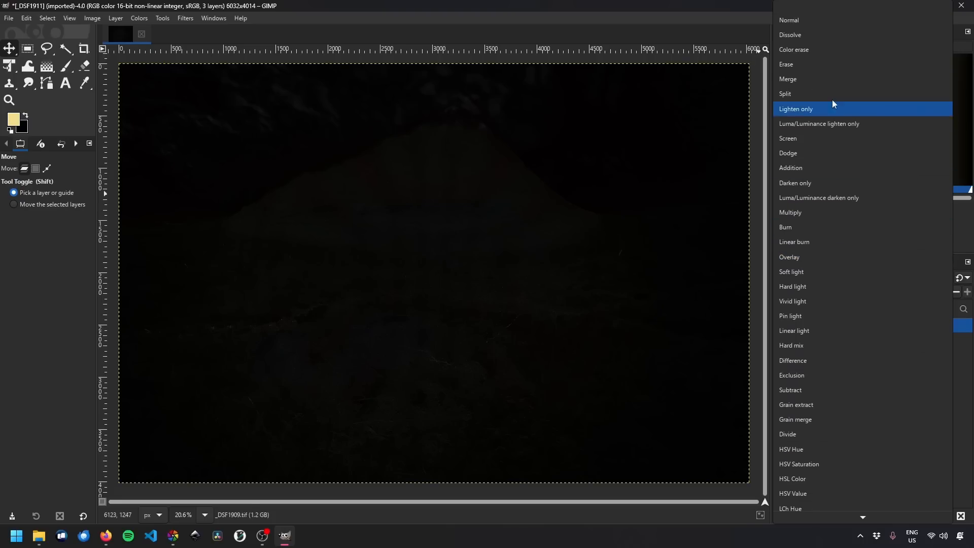
{"action": "left_click", "coordinate": [820, 22]}
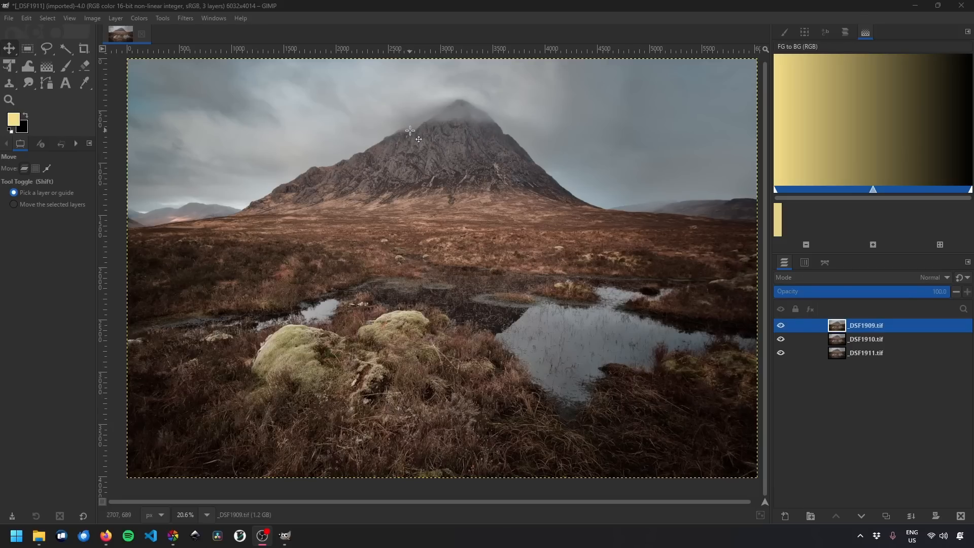
{"action": "left_click", "coordinate": [863, 324]}
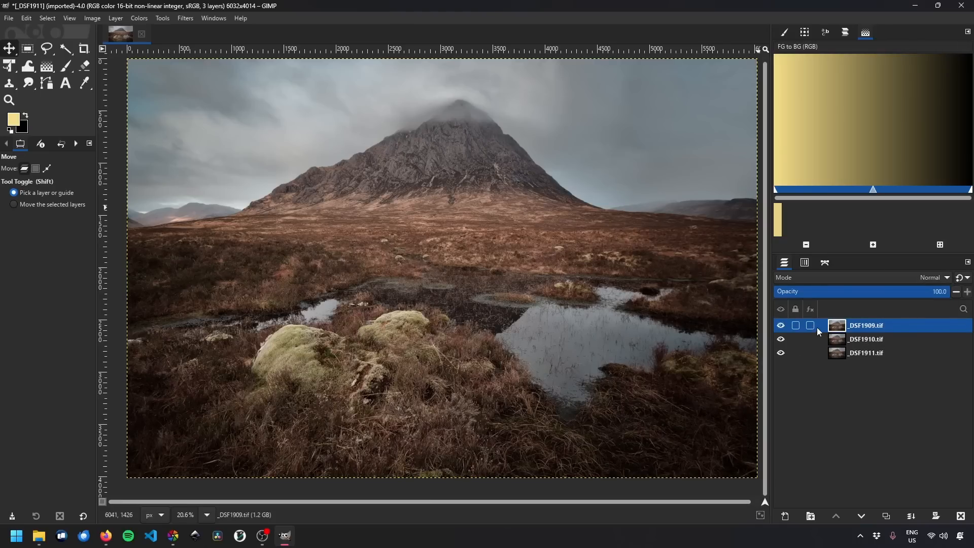
Reverse the layer order so _DSF1911.tif is at the top of the stack and _DSF1909.tif at the bottom.
{"action": "left_click_drag", "start_coordinate": [817, 327], "coordinate": [887, 319]}
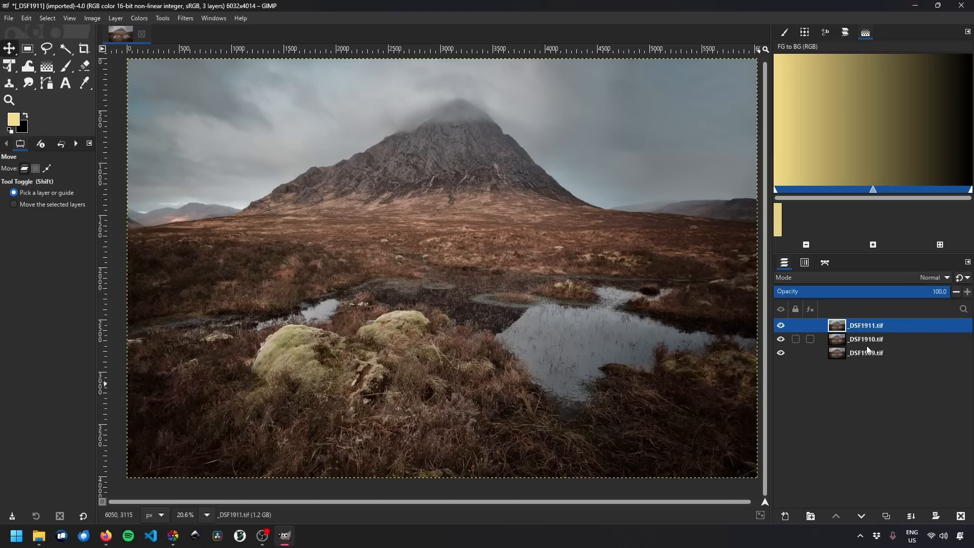
Examine the sharpness of the foreground moss up close with the _DSF1911.tif layer shown and hidden, and return to the 20.6% view.
{"action": "left_click", "coordinate": [10, 100]}
{"action": "left_click_drag", "start_coordinate": [246, 321], "coordinate": [409, 415]}
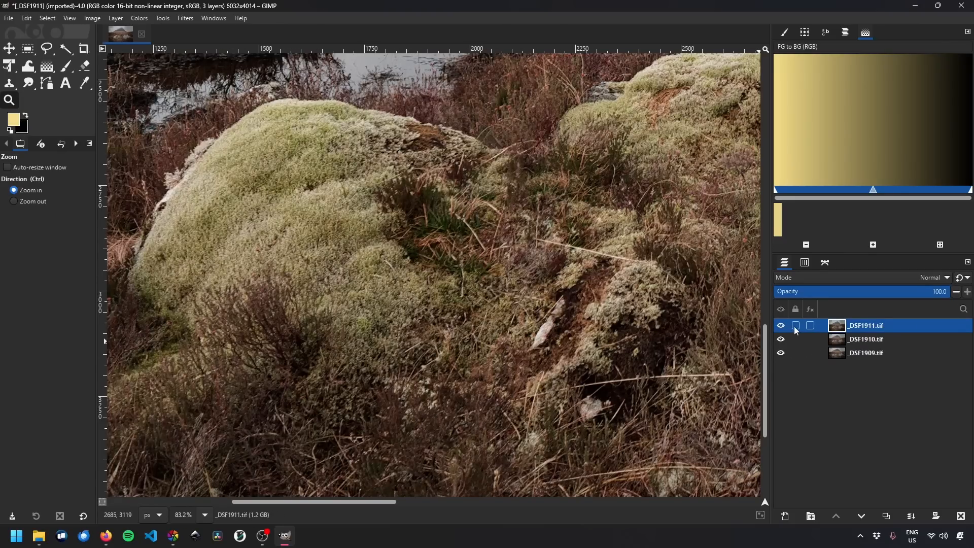
{"action": "left_click_drag", "start_coordinate": [781, 331], "coordinate": [780, 337]}
{"action": "left_click", "coordinate": [781, 326]}
{"action": "left_click", "coordinate": [781, 326]}
{"action": "left_click", "coordinate": [781, 327]}
{"action": "left_click", "coordinate": [781, 327]}
{"action": "left_click", "coordinate": [782, 327]}
{"action": "left_click", "coordinate": [782, 327]}
{"action": "left_click", "coordinate": [782, 327]}
{"action": "left_click", "coordinate": [782, 327]}
{"action": "left_click", "coordinate": [782, 327]}
{"action": "left_click", "coordinate": [782, 327]}
{"action": "left_click", "coordinate": [782, 327]}
{"action": "left_click", "coordinate": [782, 339]}
{"action": "left_click", "coordinate": [204, 514]}
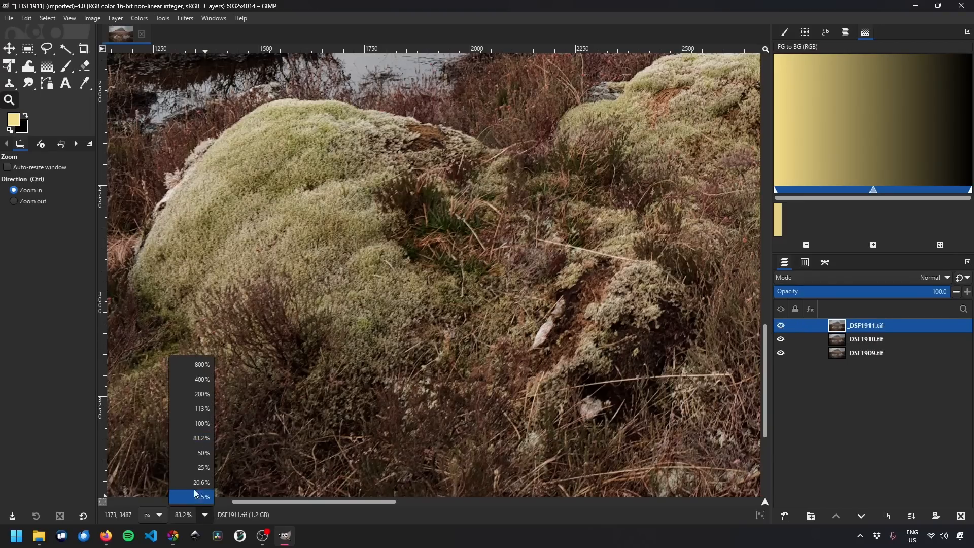
{"action": "left_click", "coordinate": [195, 487]}
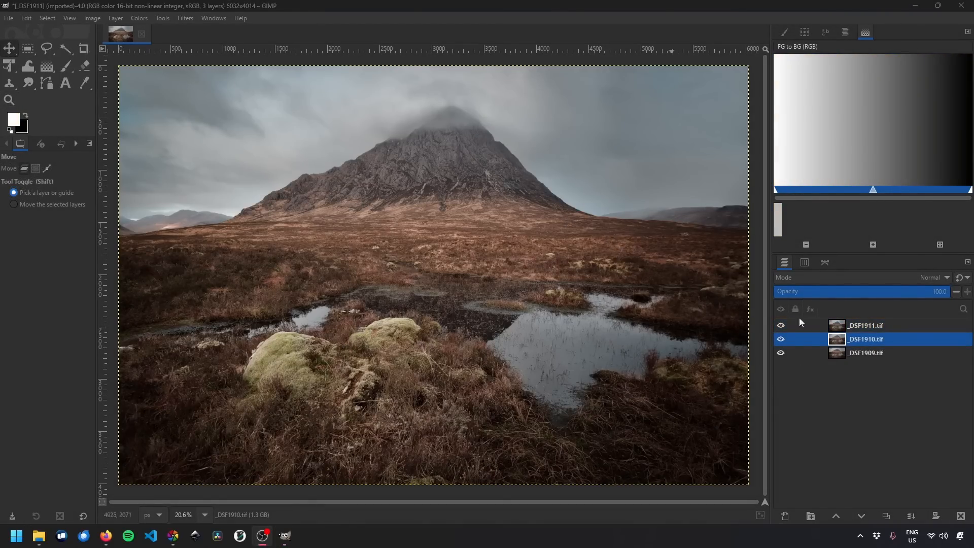
Hide the _DSF1911.tif layer and add a Black (full transparency) layer mask to _DSF1910.tif.
{"action": "left_click", "coordinate": [781, 325]}
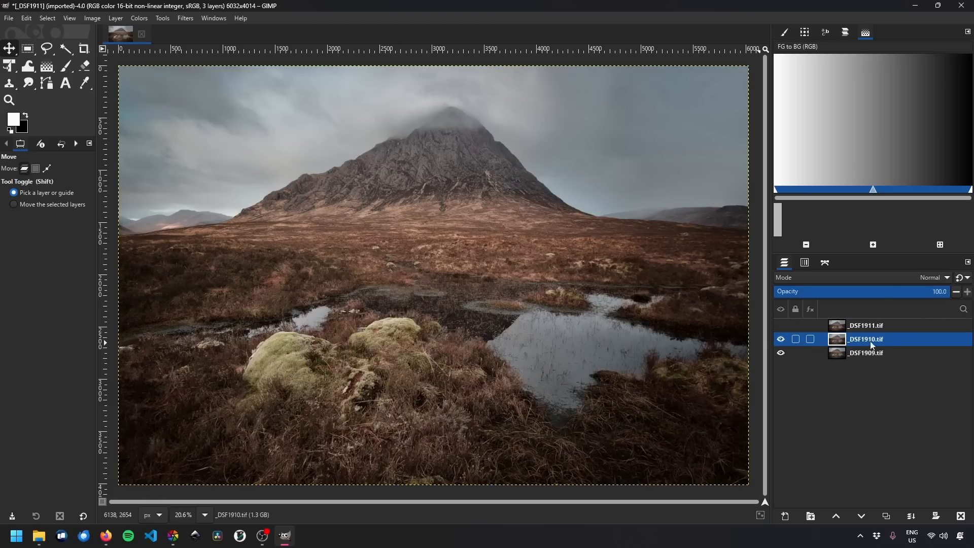
{"action": "left_click", "coordinate": [936, 517]}
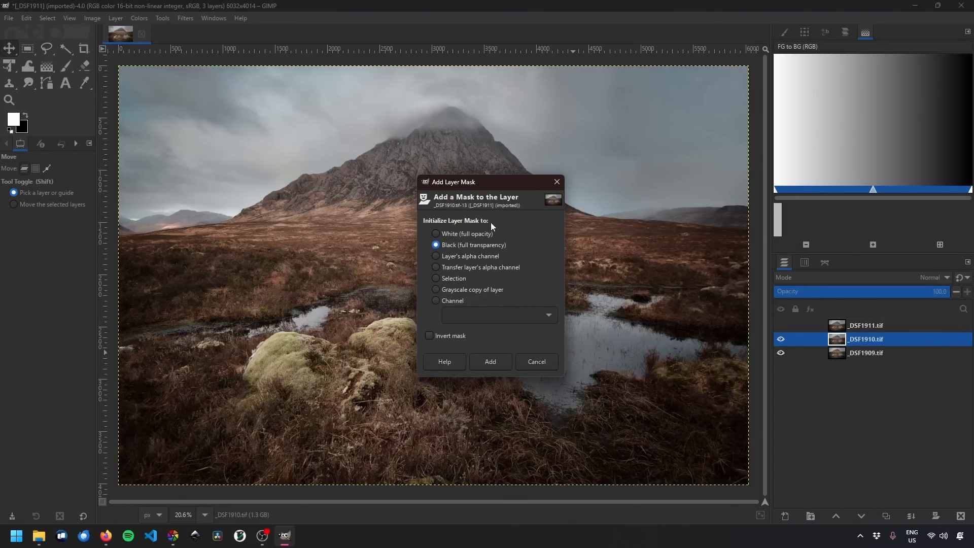
{"action": "left_click", "coordinate": [490, 361]}
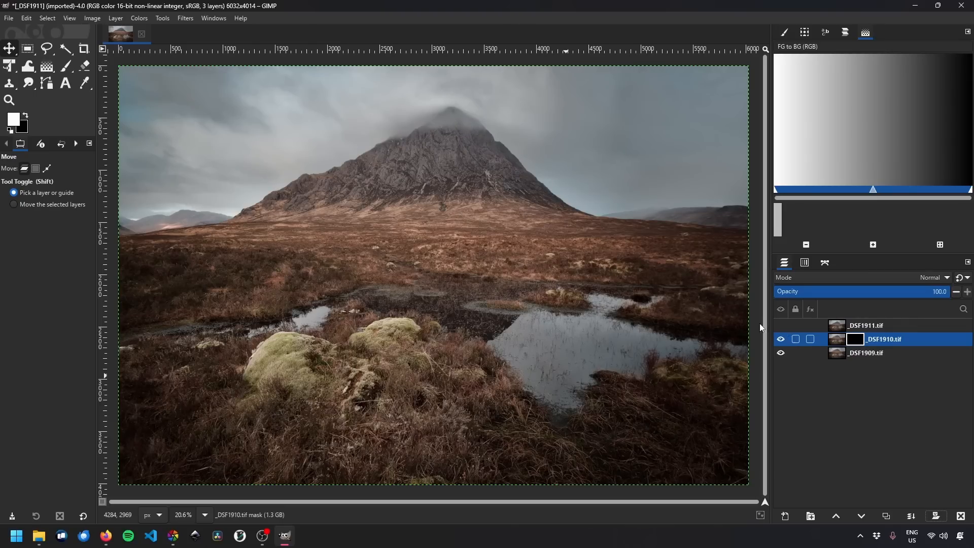
Compare the image with the masked _DSF1910.tif layer shown and hidden, leaving the layer visible.
{"action": "left_click", "coordinate": [782, 340]}
{"action": "left_click", "coordinate": [782, 340]}
{"action": "left_click", "coordinate": [782, 340]}
{"action": "left_click", "coordinate": [782, 340]}
{"action": "left_click", "coordinate": [781, 340]}
{"action": "left_click", "coordinate": [782, 339]}
{"action": "left_click", "coordinate": [782, 339]}
{"action": "left_click", "coordinate": [782, 340]}
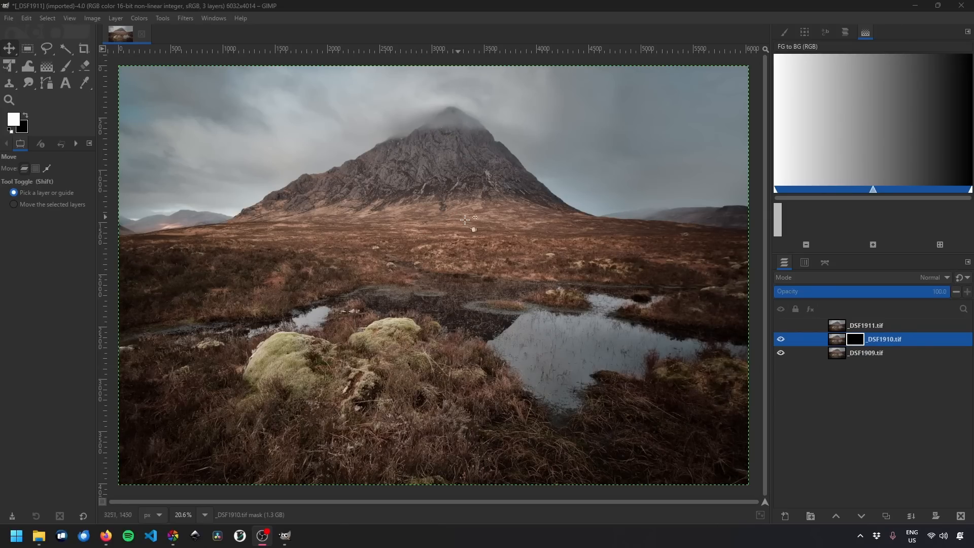
Draw a vertical Bi-linear white-to-black gradient about 514 px long on the _DSF1910.tif mask, from the midground up to the mountain's base, and inspect the mask.
{"action": "left_click", "coordinate": [46, 67]}
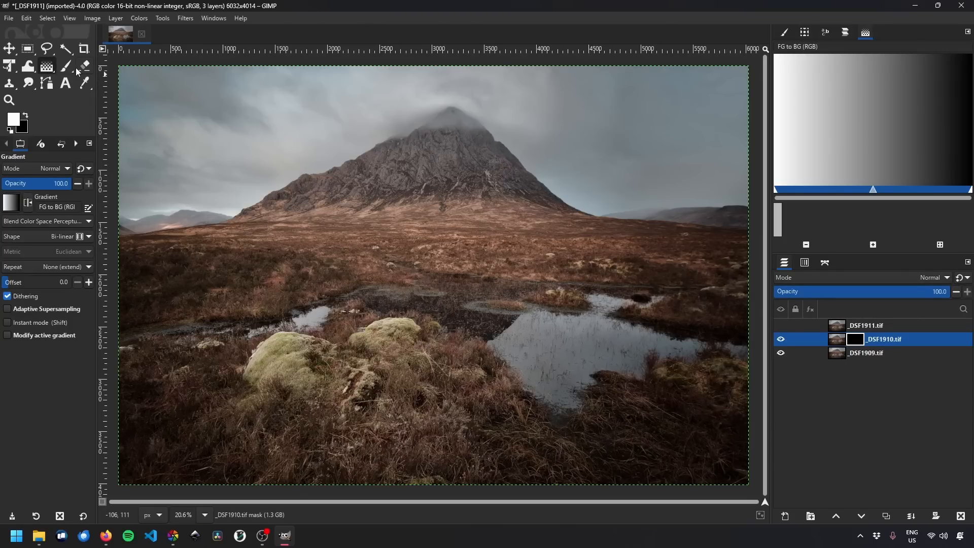
{"action": "left_click", "coordinate": [74, 237]}
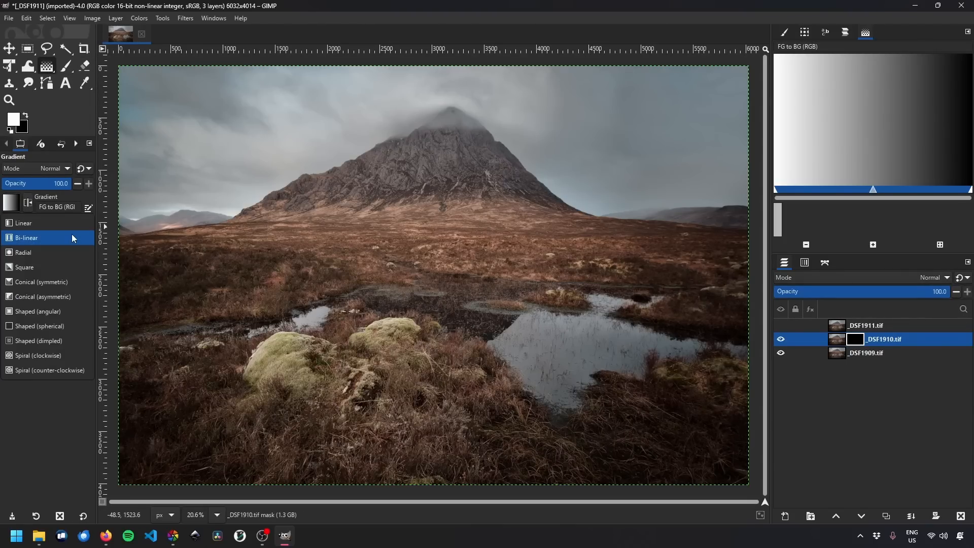
{"action": "left_click", "coordinate": [19, 242]}
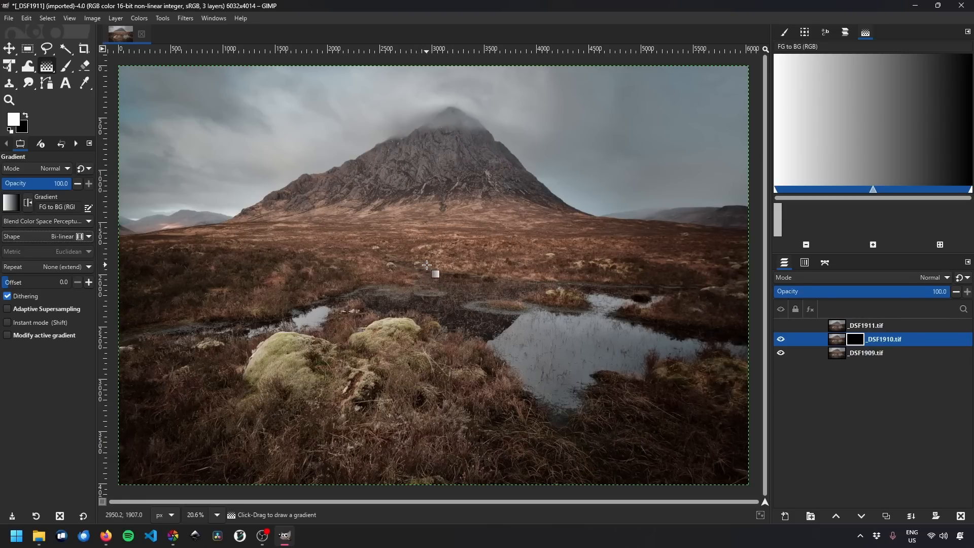
{"action": "left_click_drag", "start_coordinate": [425, 265], "coordinate": [424, 214]}
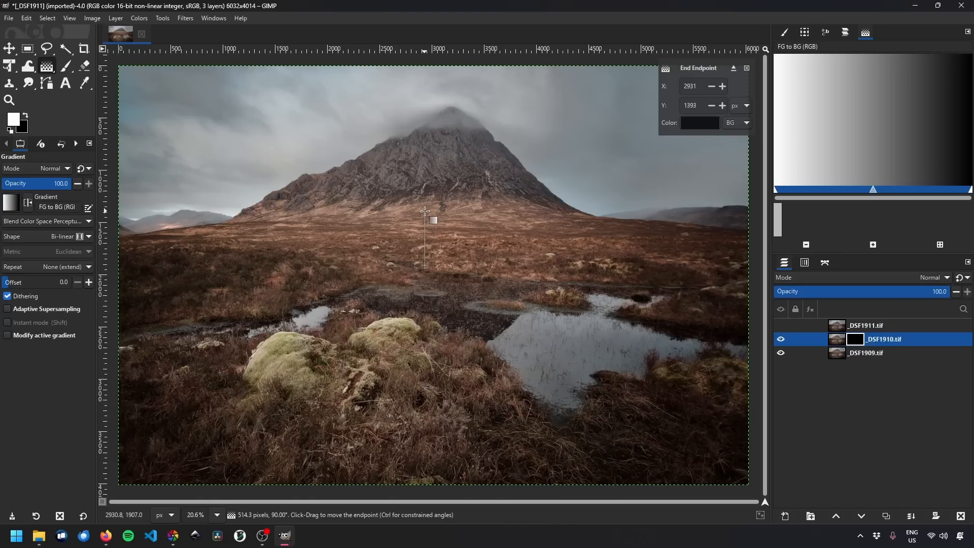
{"action": "key", "text": "Return"}
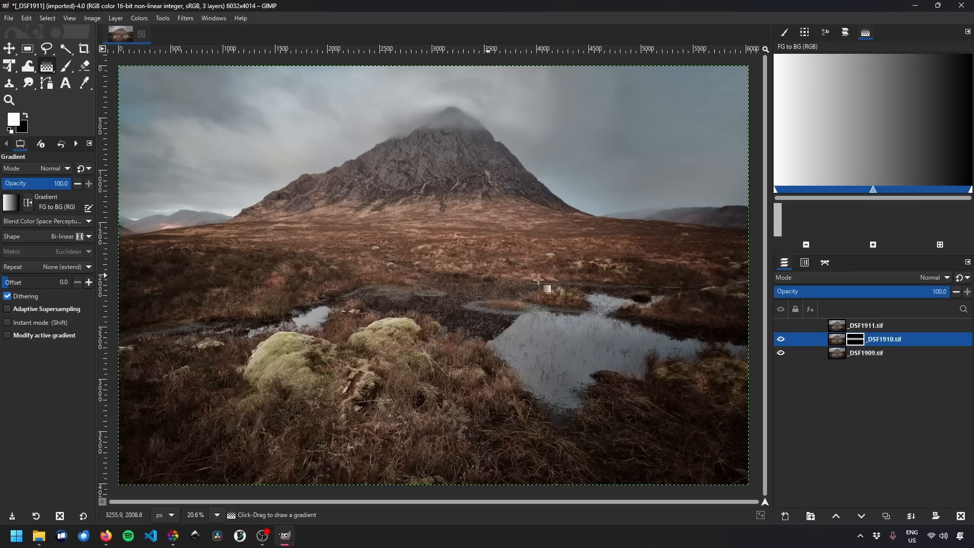
{"action": "left_click", "coordinate": [855, 345], "text": "alt"}
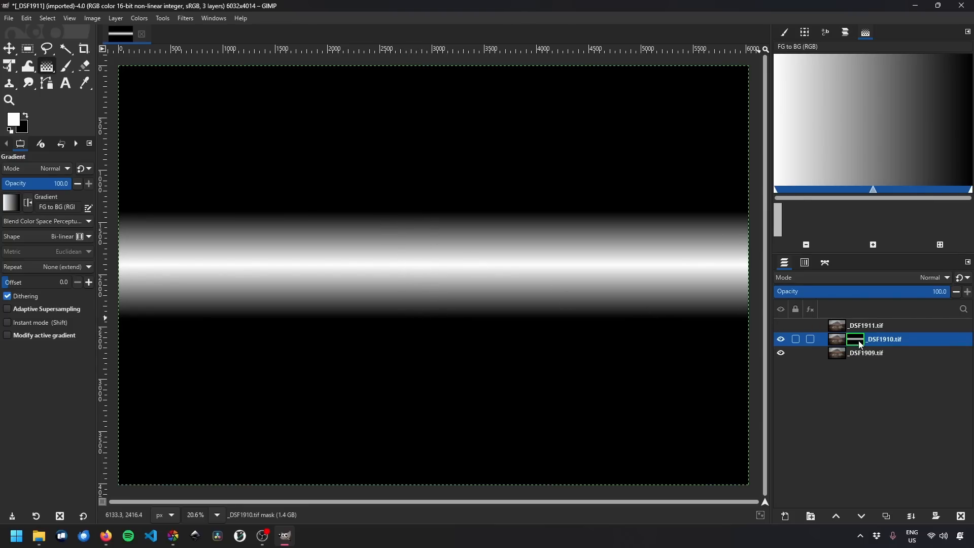
{"action": "left_click", "coordinate": [858, 340], "text": "alt"}
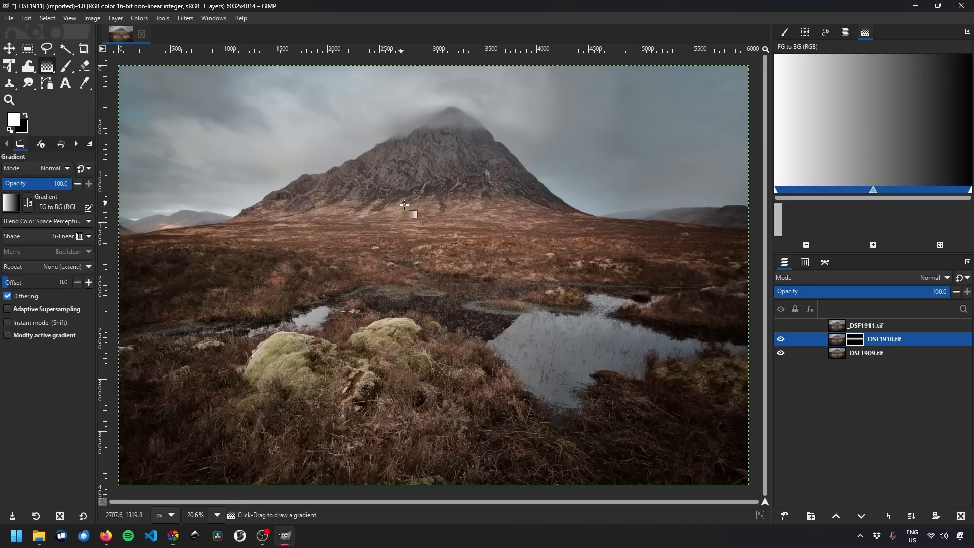
Show the _DSF1911.tif layer again and add a Black (full transparency) layer mask to it.
{"action": "left_click", "coordinate": [780, 326]}
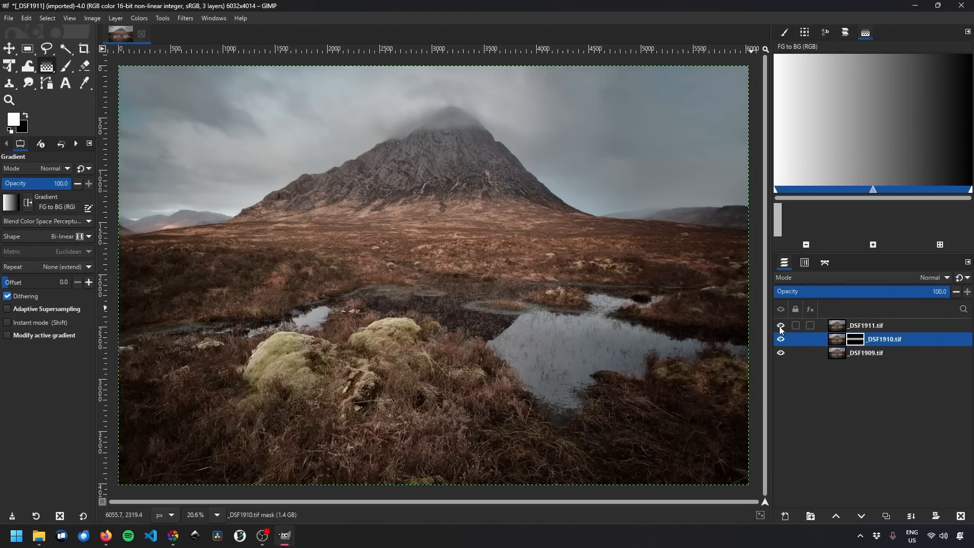
{"action": "left_click", "coordinate": [929, 329]}
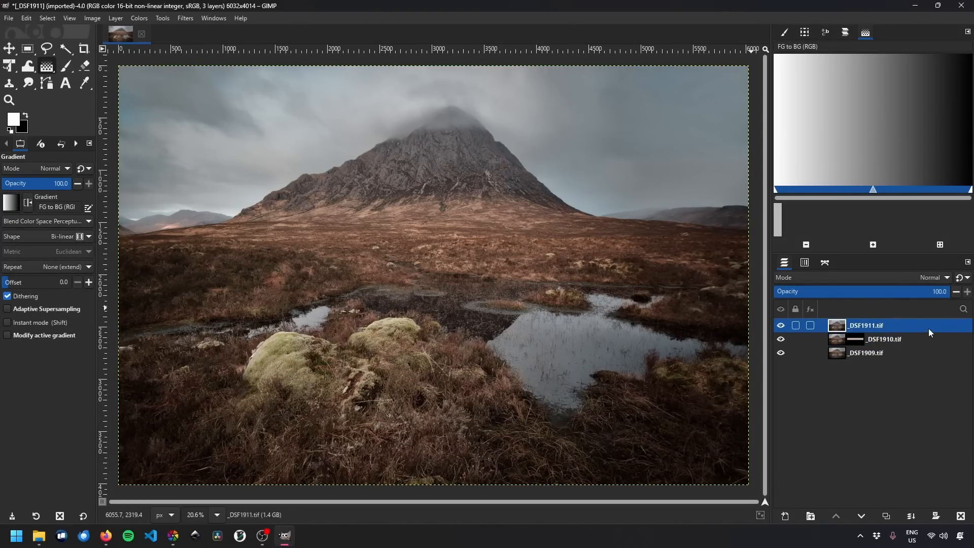
{"action": "left_click", "coordinate": [936, 516]}
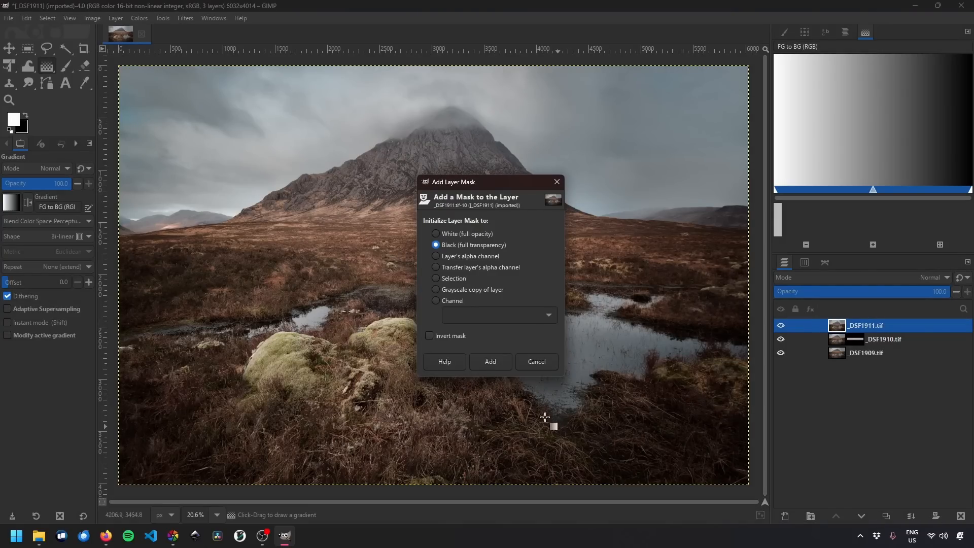
{"action": "left_click", "coordinate": [494, 359]}
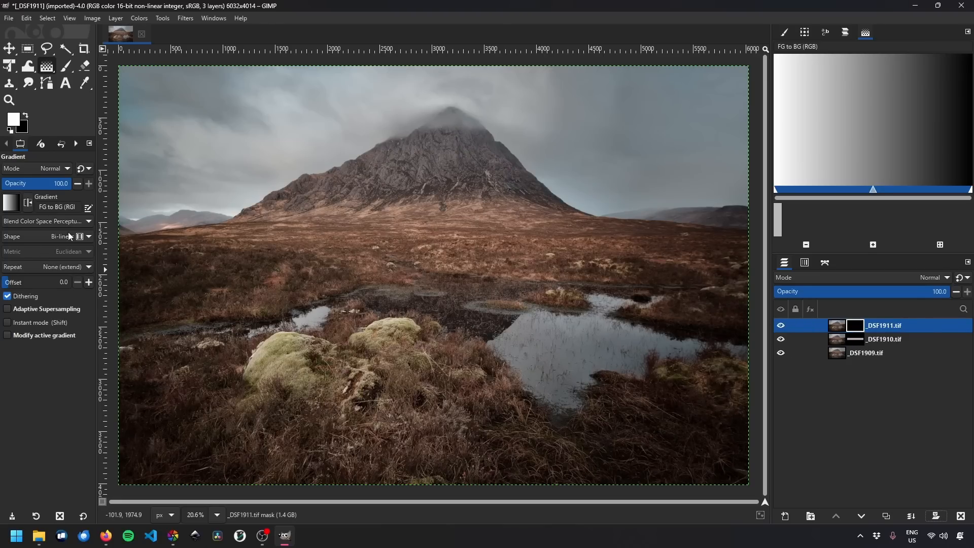
Draw a Linear white-to-black gradient about 1480 px long down the _DSF1911.tif mask from the image's upper edge, inspect the mask, and select _DSF1909.tif.
{"action": "left_click", "coordinate": [45, 236]}
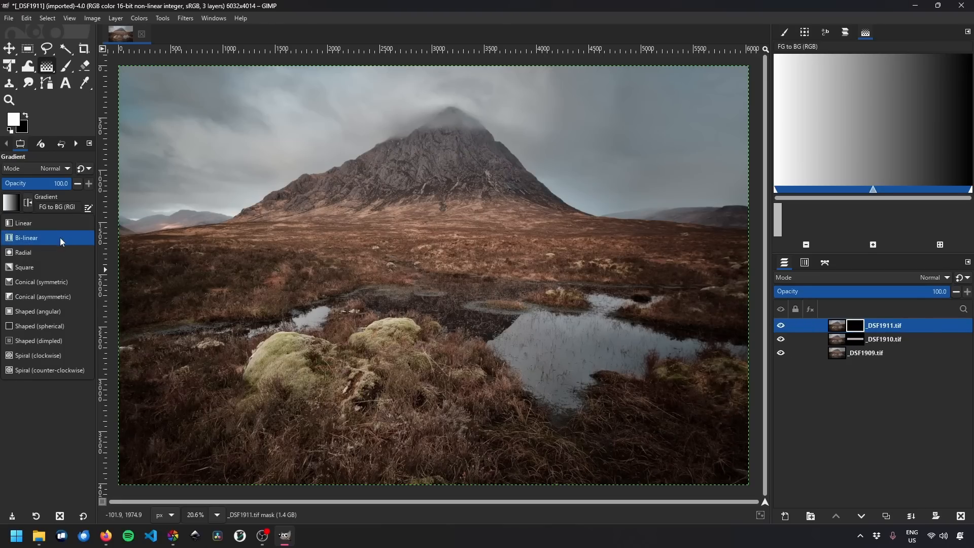
{"action": "left_click", "coordinate": [27, 224]}
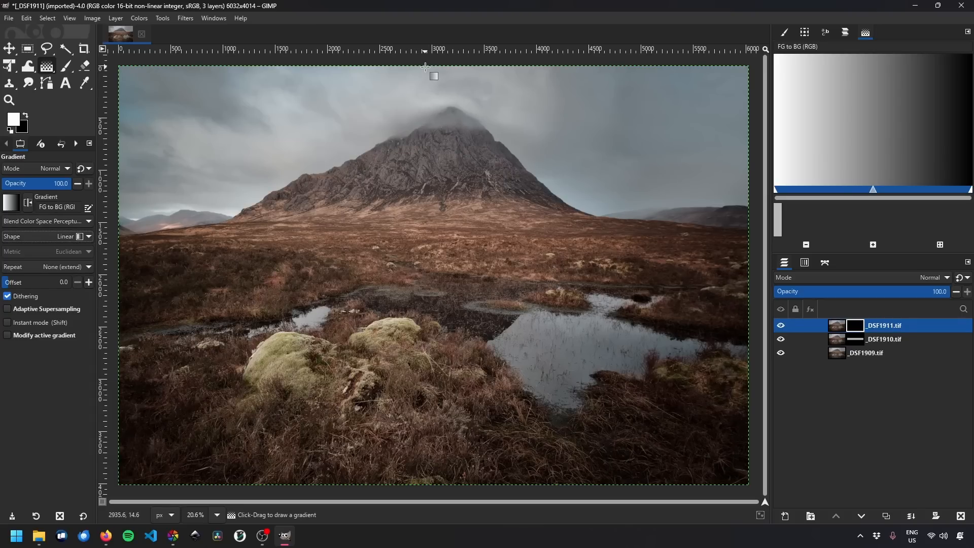
{"action": "left_click_drag", "start_coordinate": [426, 66], "coordinate": [424, 221]}
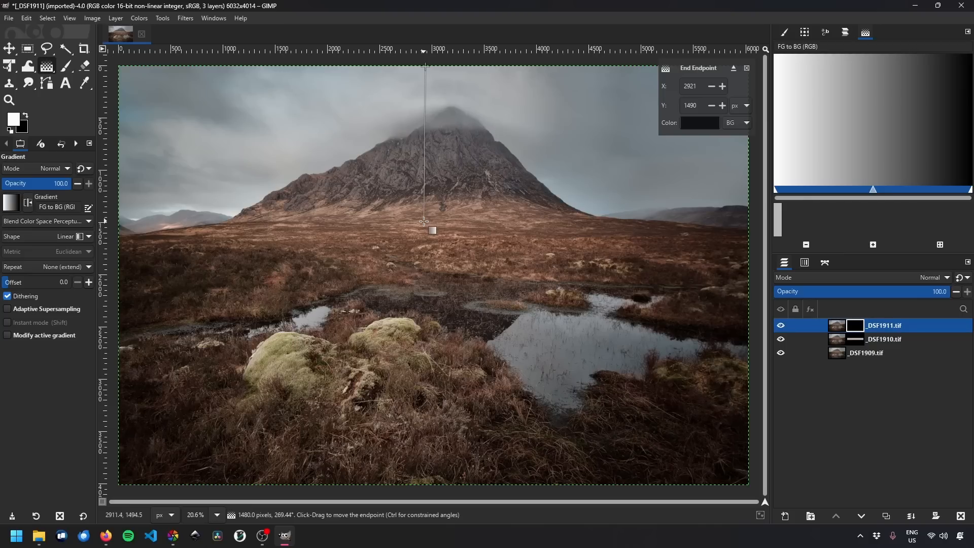
{"action": "key", "text": "Return"}
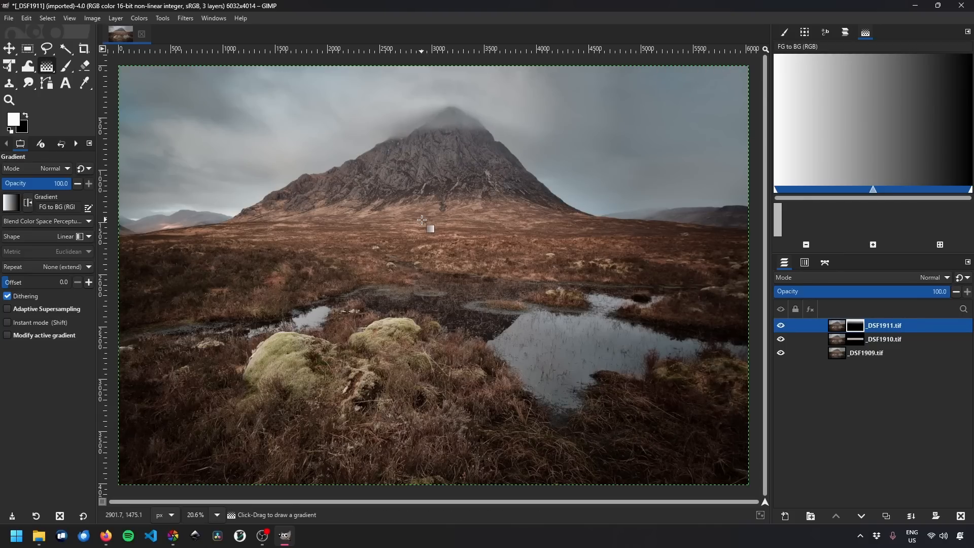
{"action": "left_click", "coordinate": [857, 330], "text": "alt"}
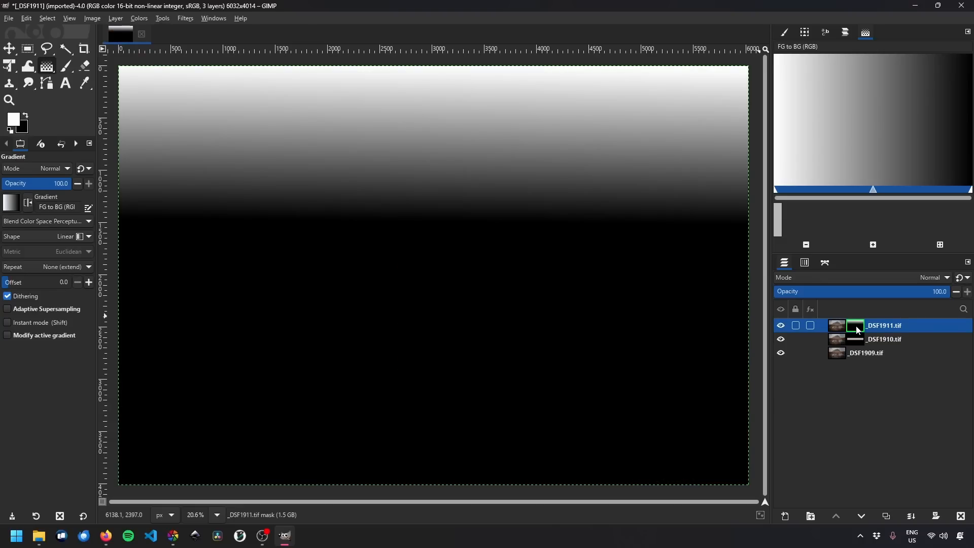
{"action": "left_click", "coordinate": [857, 330], "text": "alt"}
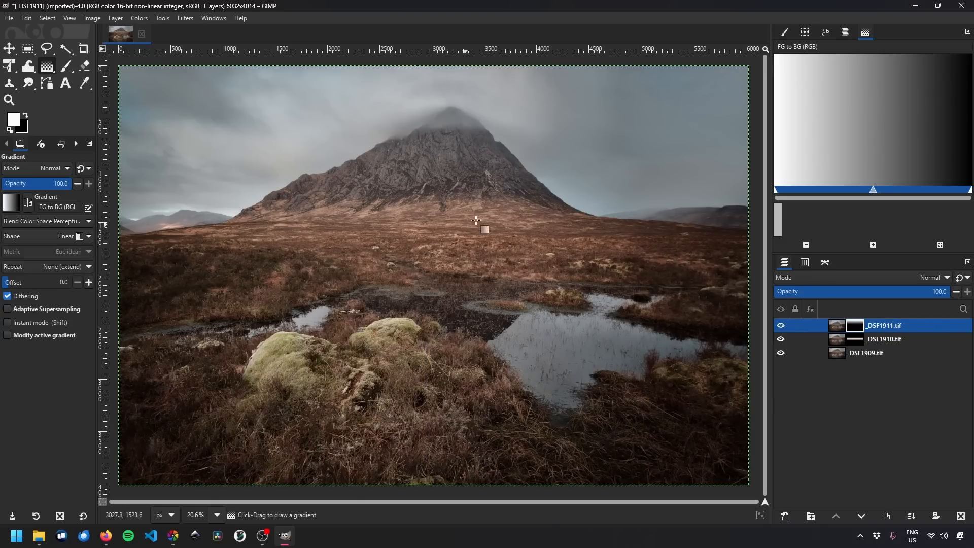
{"action": "left_click", "coordinate": [845, 342]}
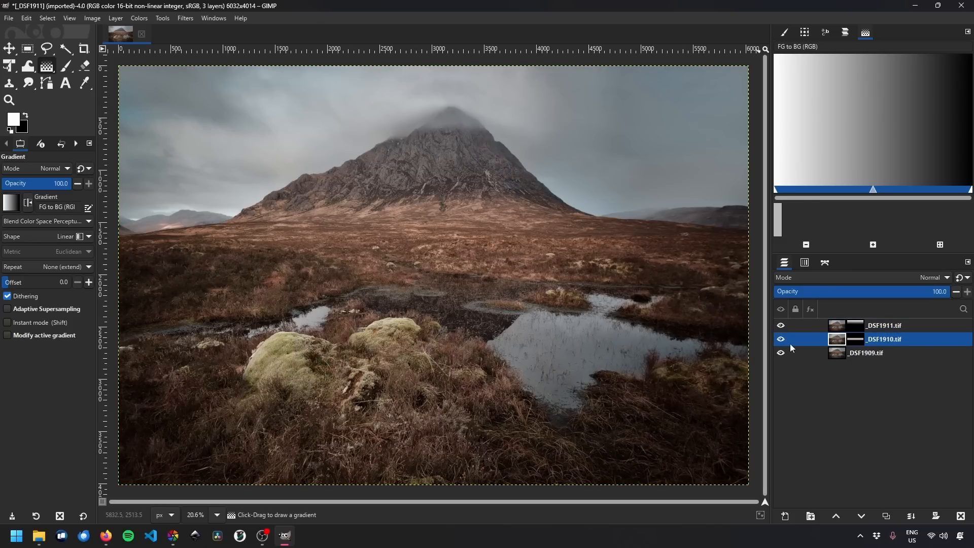
{"action": "left_click", "coordinate": [842, 354]}
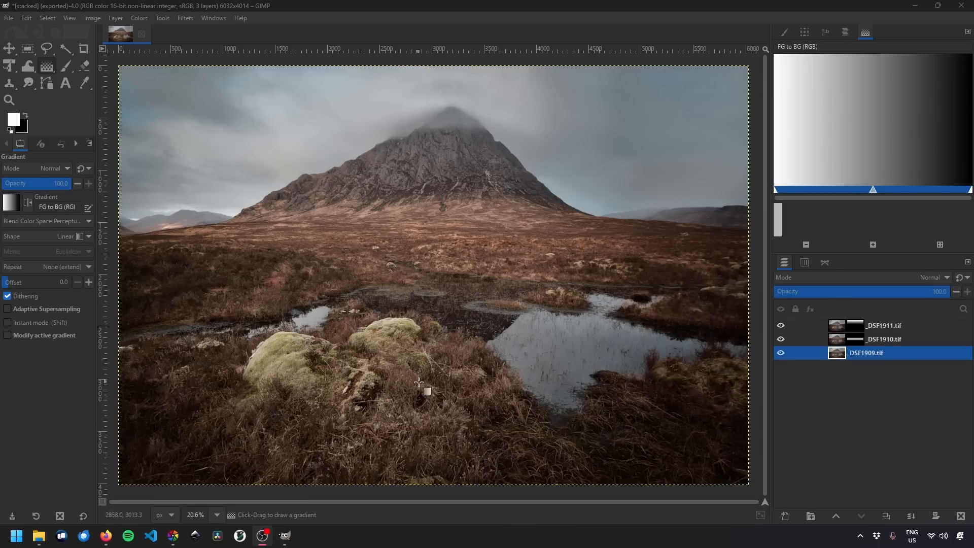
Export the stacked image to the focusstack folder as stacked1.tif with LZW compression, Save Layers off and Save Exif on.
{"action": "left_click", "coordinate": [10, 18]}
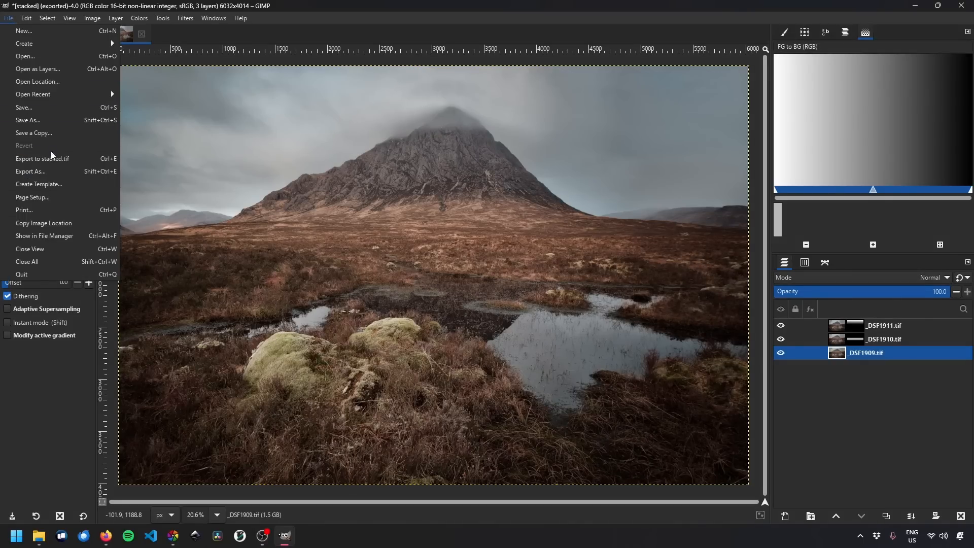
{"action": "left_click", "coordinate": [48, 171]}
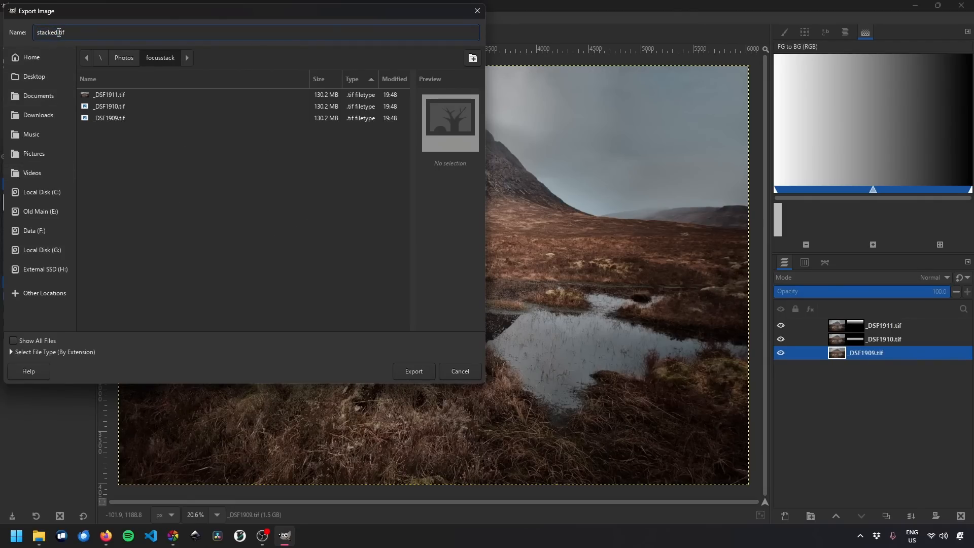
{"action": "left_click", "coordinate": [411, 372]}
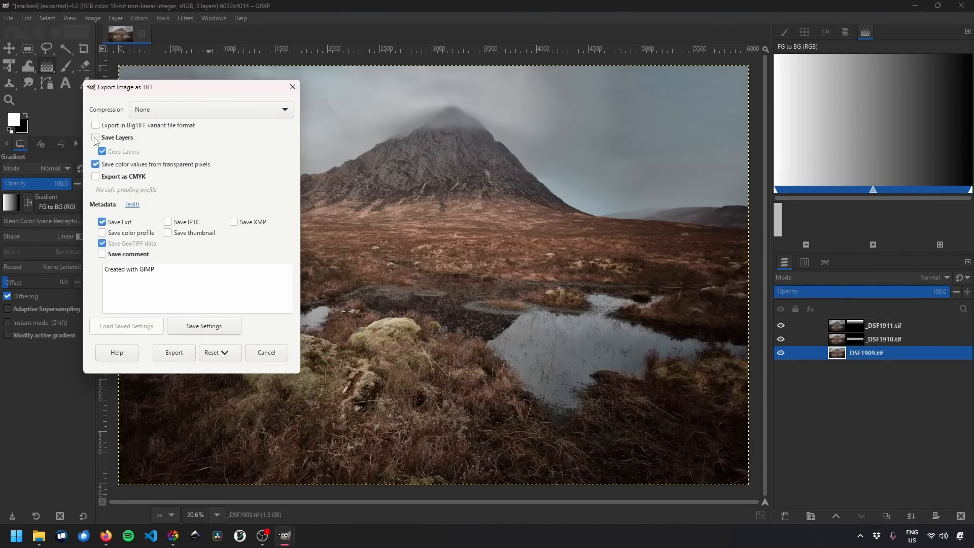
{"action": "left_click", "coordinate": [205, 115]}
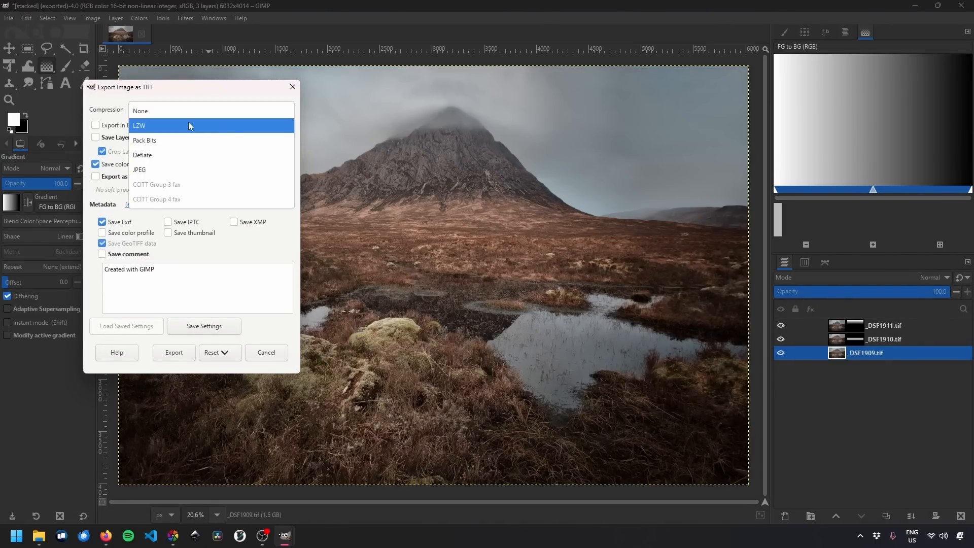
{"action": "left_click", "coordinate": [191, 124]}
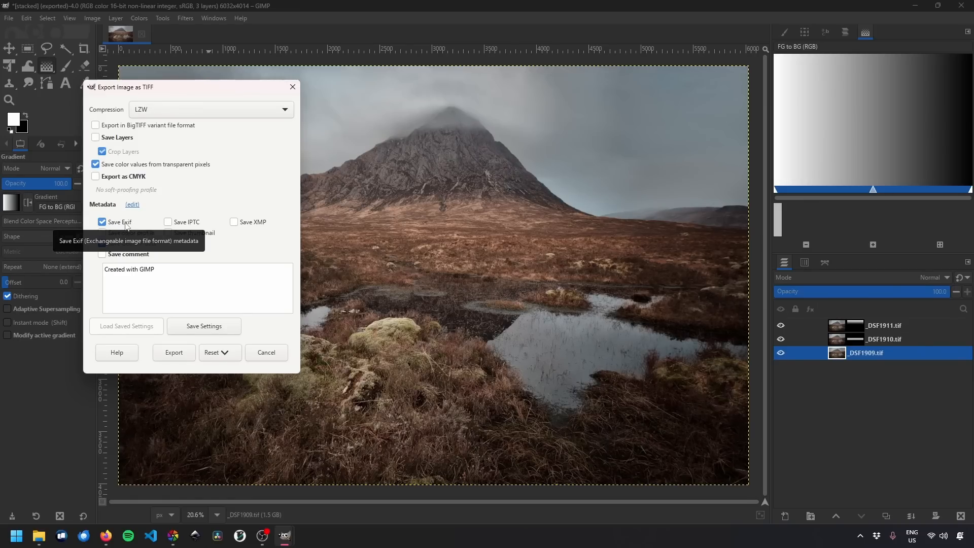
{"action": "left_click", "coordinate": [178, 352]}
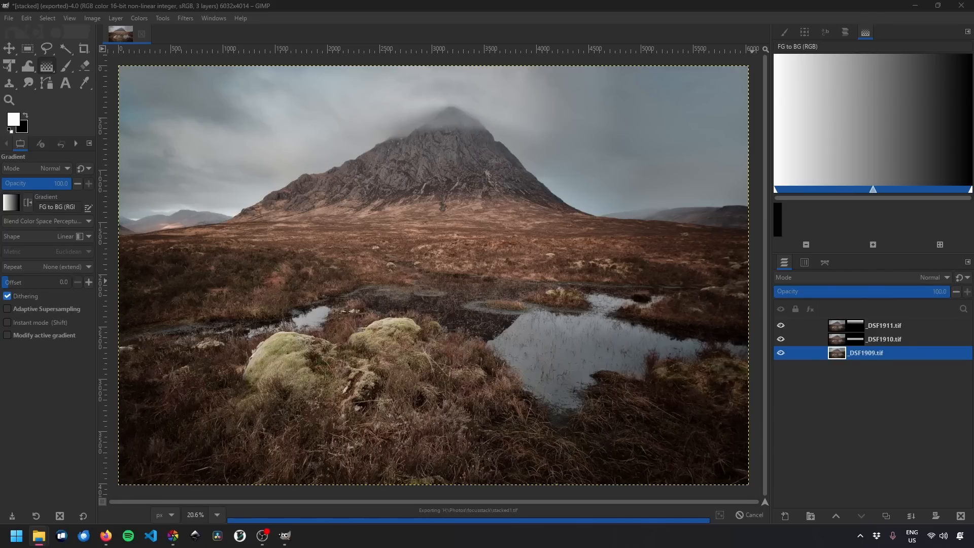
Switch to darktable and select the stacked1.tif image.
{"action": "left_click", "coordinate": [171, 540]}
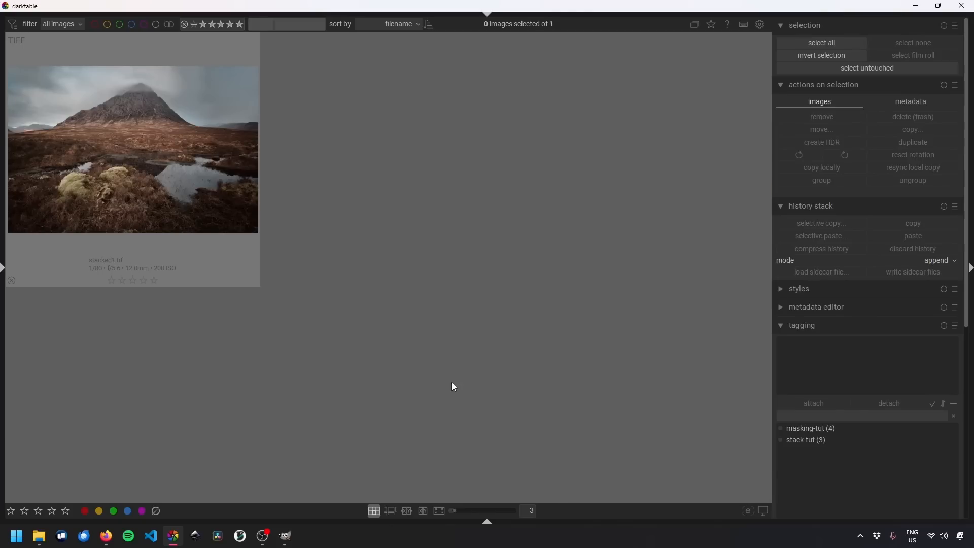
{"action": "left_click", "coordinate": [183, 183]}
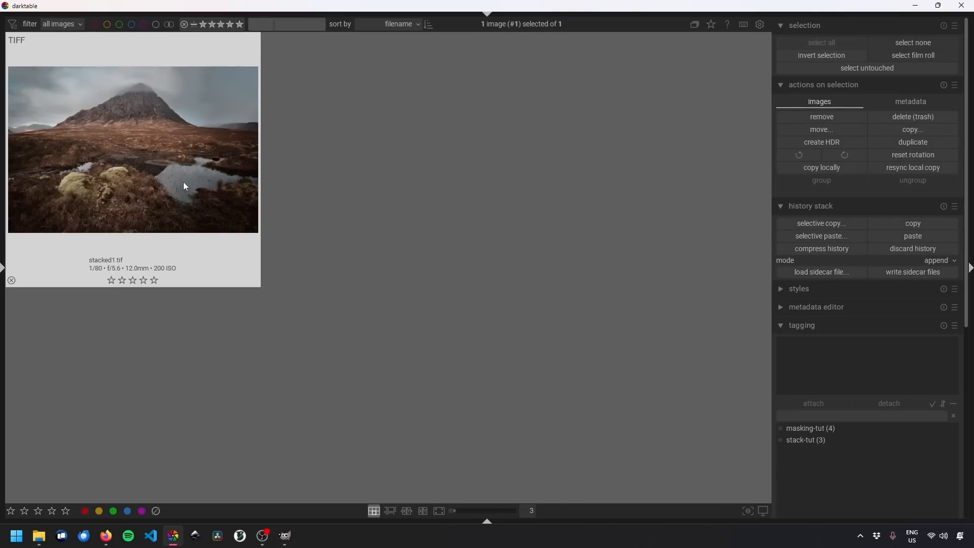
Open stacked1.tif in the darkroom, then find the framing module by searching "fram" and turn it on.
{"action": "double_click", "coordinate": [184, 189]}
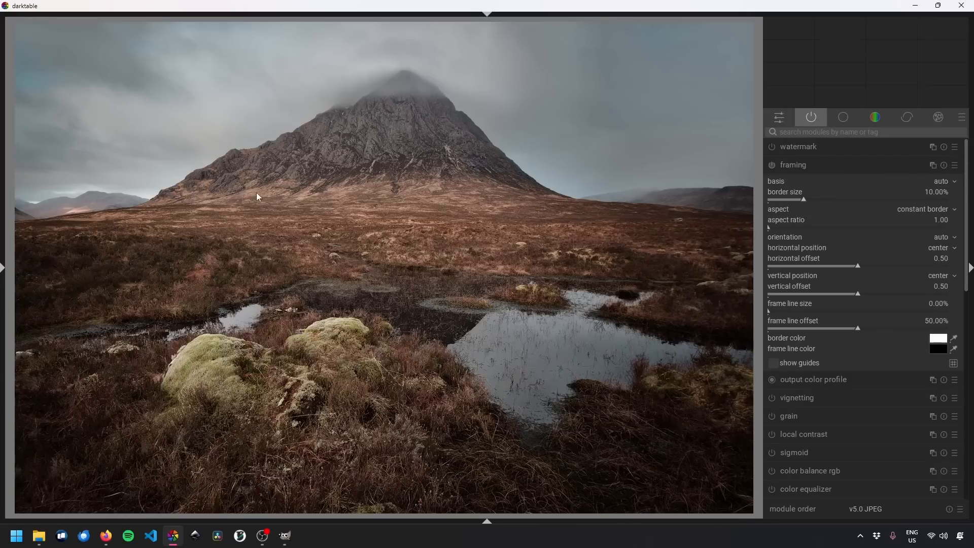
{"action": "left_click", "coordinate": [806, 122]}
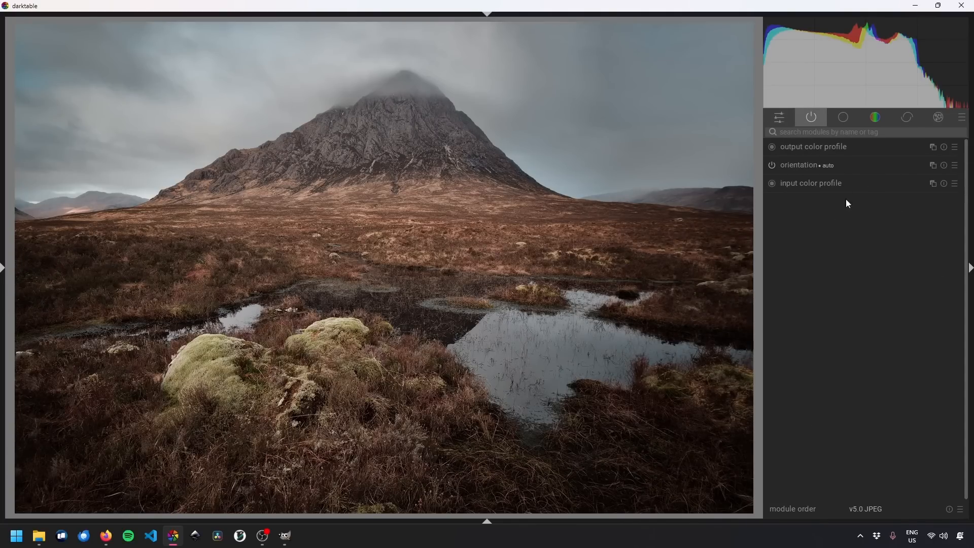
{"action": "left_click", "coordinate": [826, 132]}
{"action": "type", "text": "fram"}
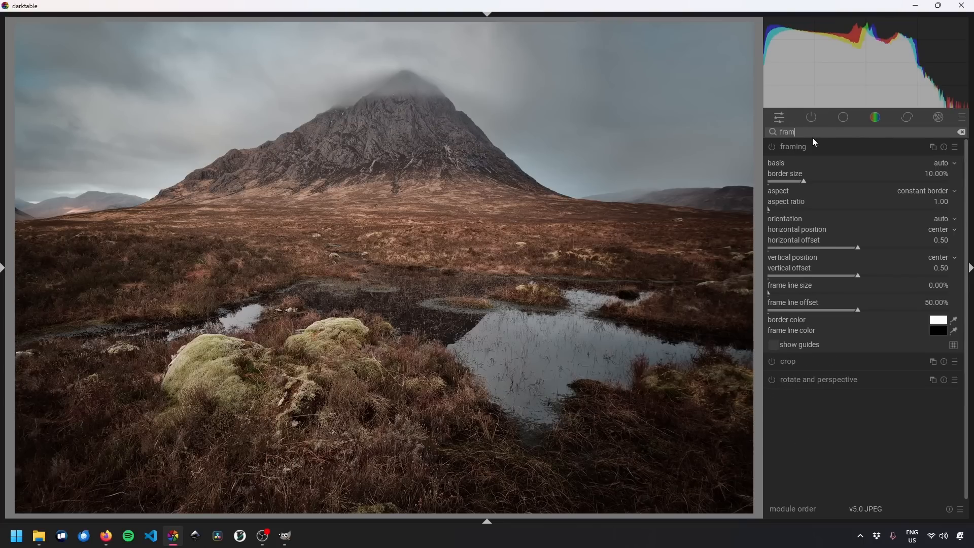
{"action": "left_click", "coordinate": [773, 147]}
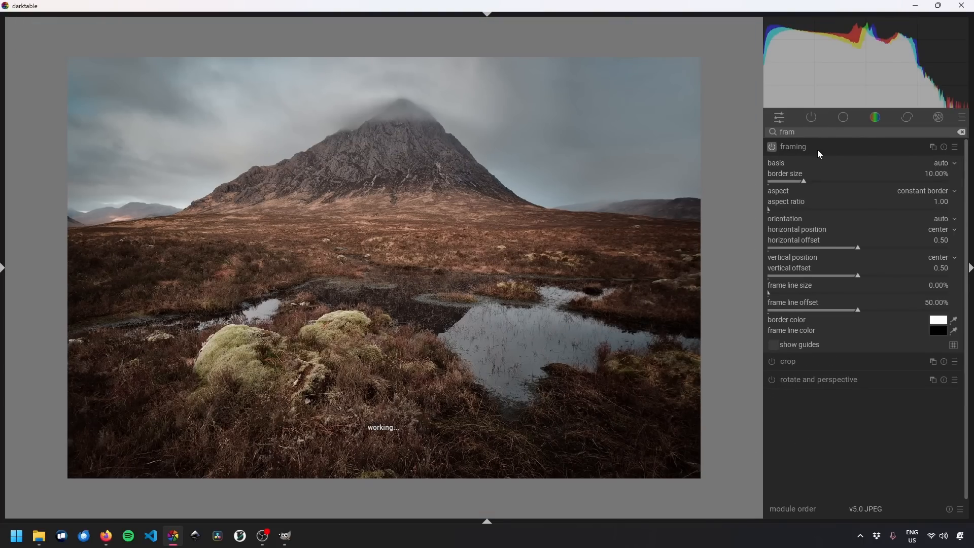
Set the border size of the white frame around the image to 5%.
{"action": "right_click", "coordinate": [936, 175]}
{"action": "type", "text": "5"}
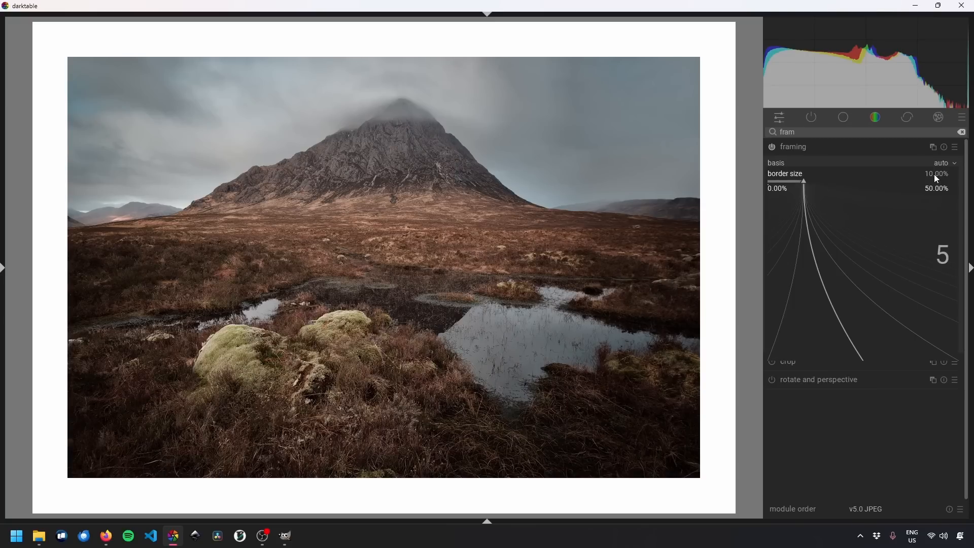
{"action": "key", "text": "Return"}
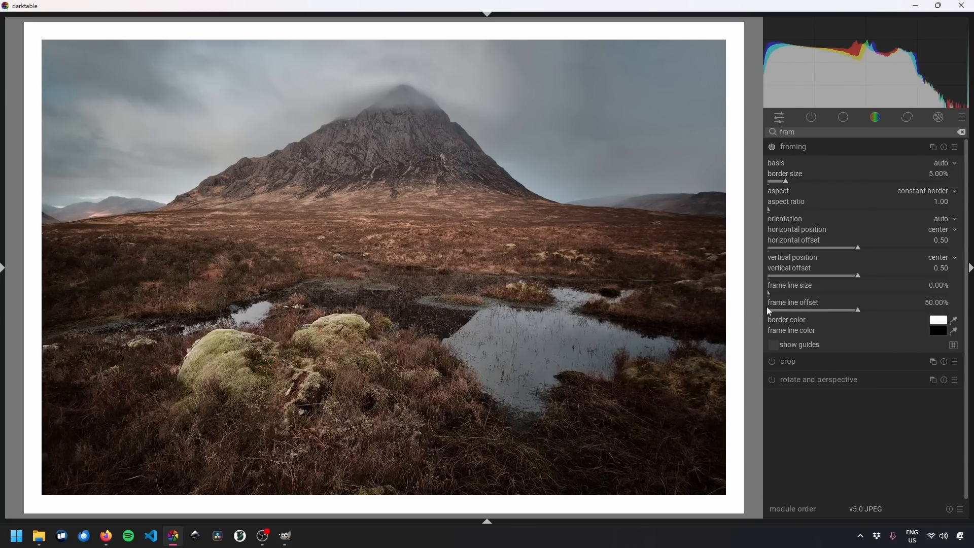